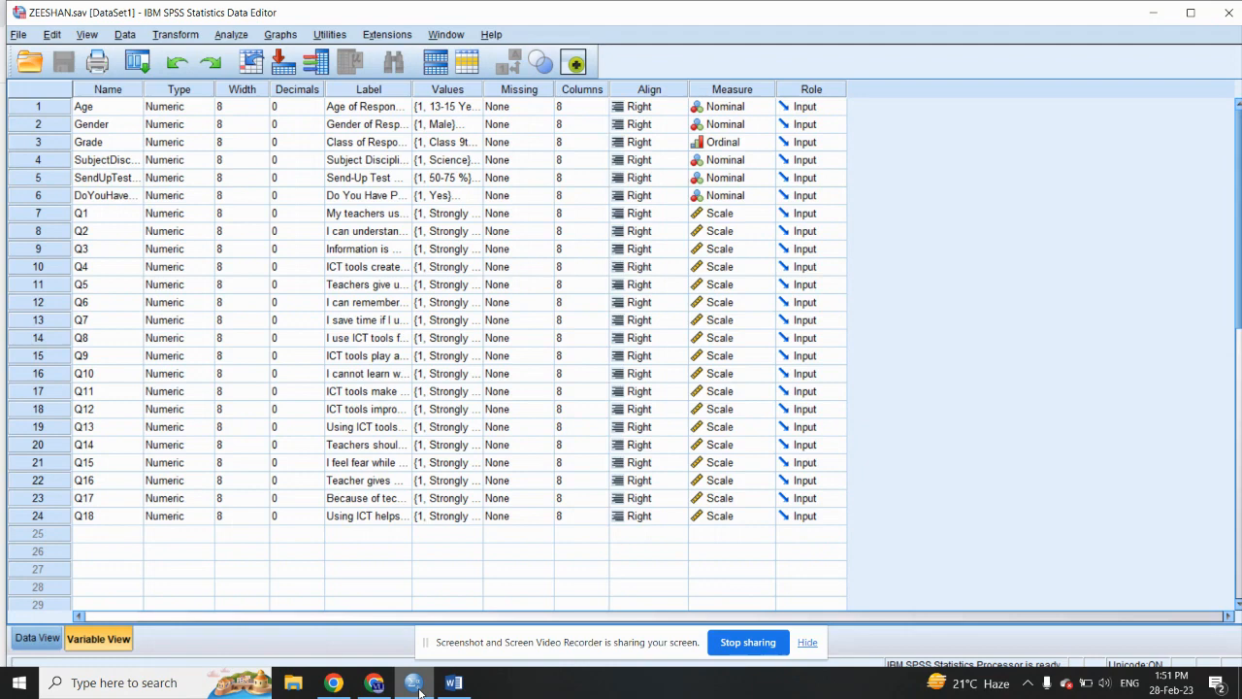
- Switch to the Word research report and review it from the title page through the literature review and methodology to the questionnaire
left_click(439, 685)
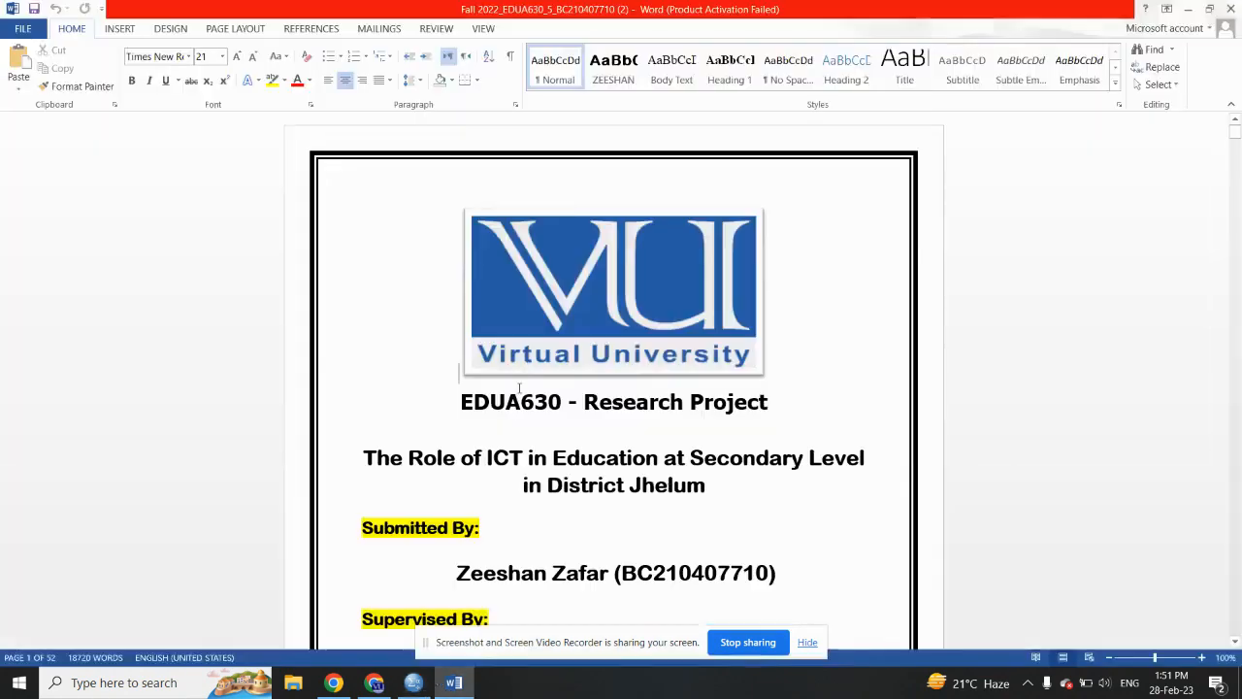
scroll(787, 615, "down", 10)
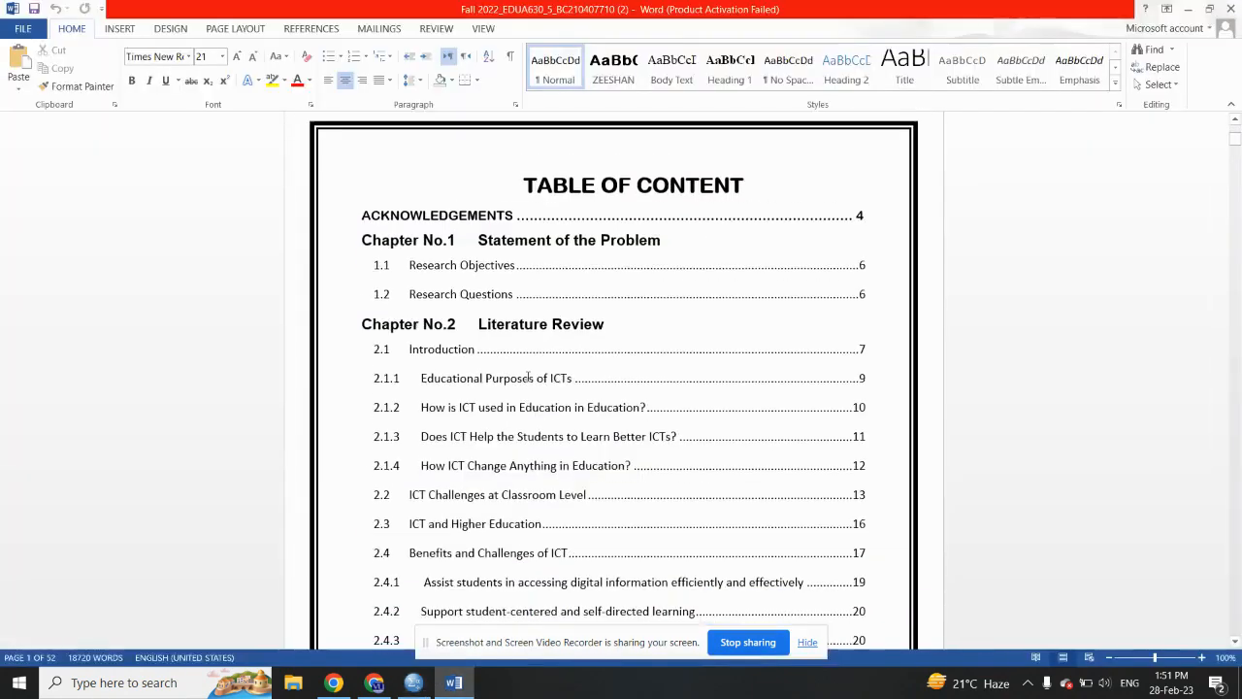
left_click(808, 645)
scroll(615, 308, "down", 20)
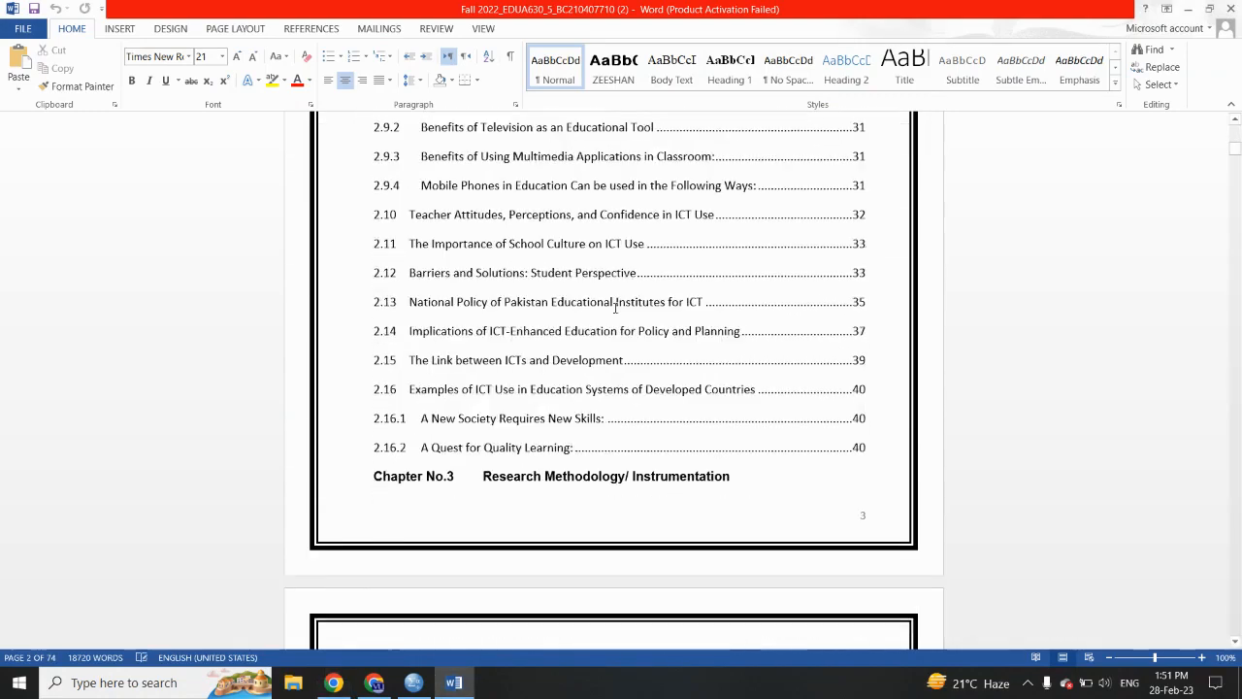
scroll(615, 307, "down", 20)
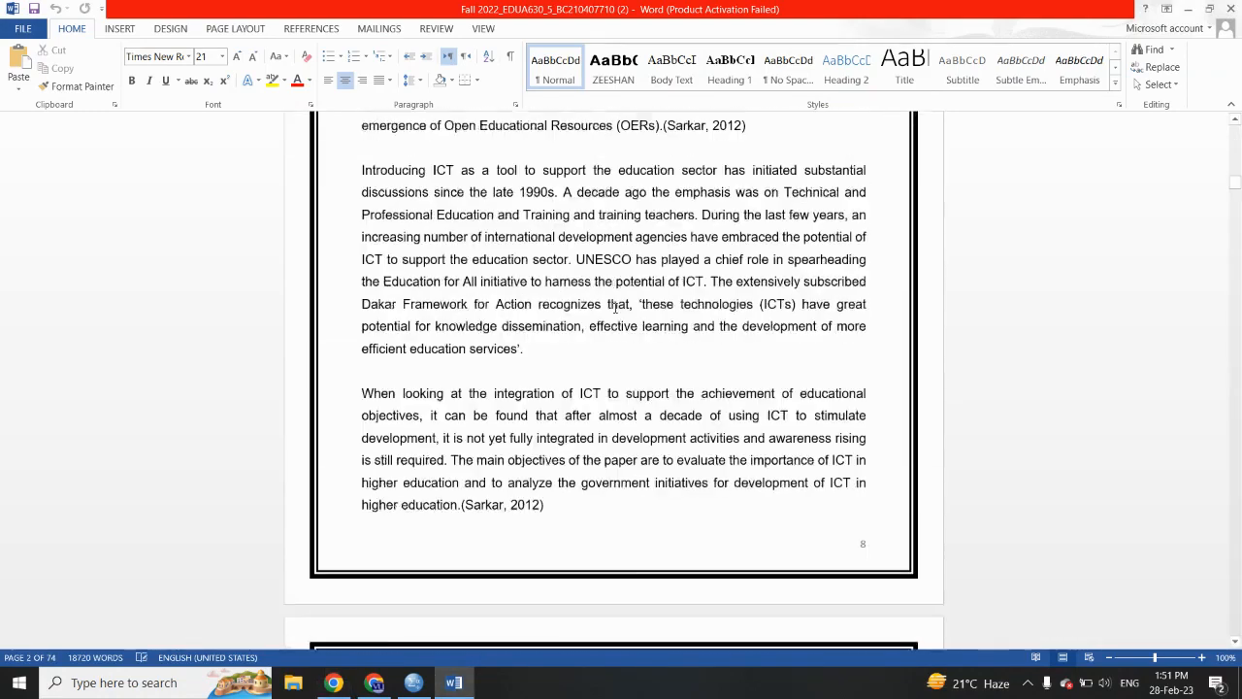
scroll(615, 308, "down", 20)
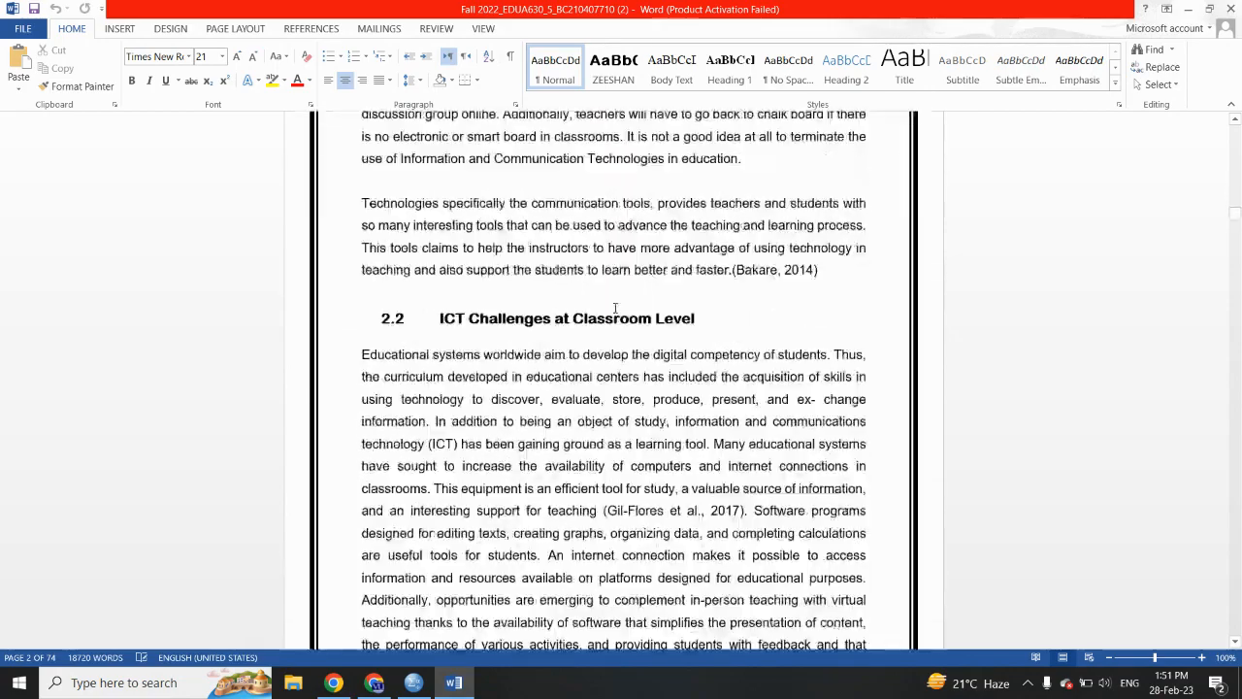
scroll(615, 307, "down", 20)
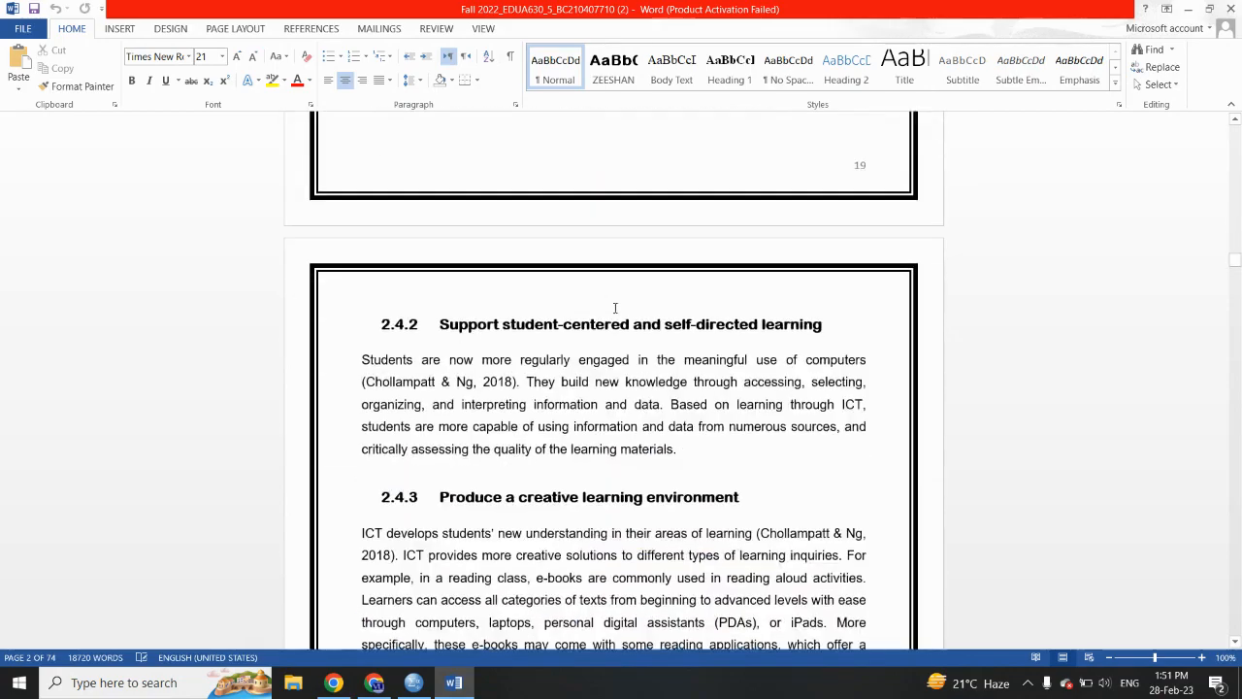
scroll(614, 308, "down", 20)
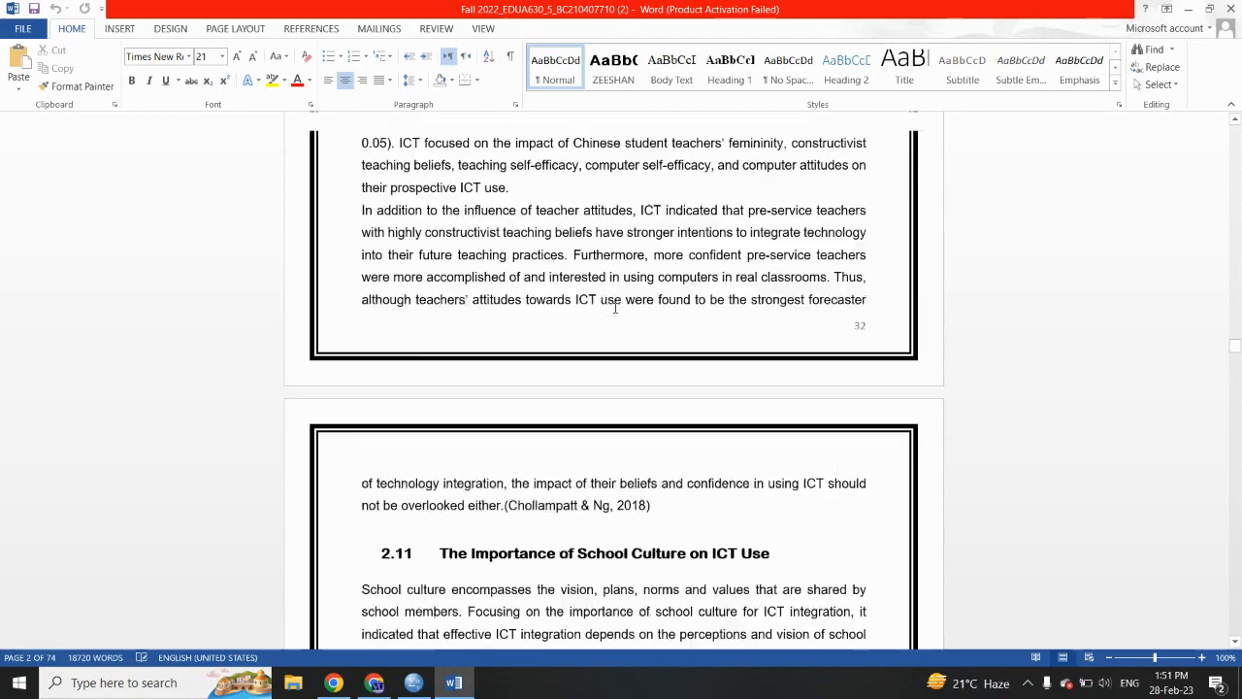
scroll(614, 307, "down", 20)
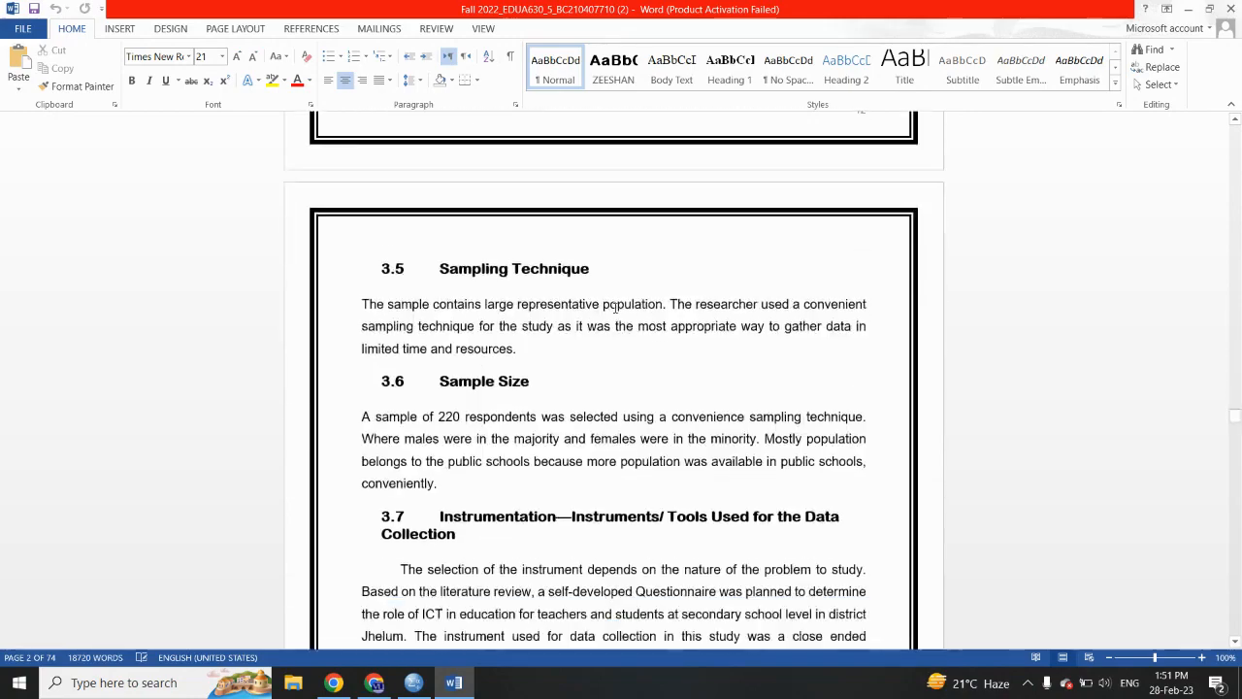
scroll(614, 307, "down", 15)
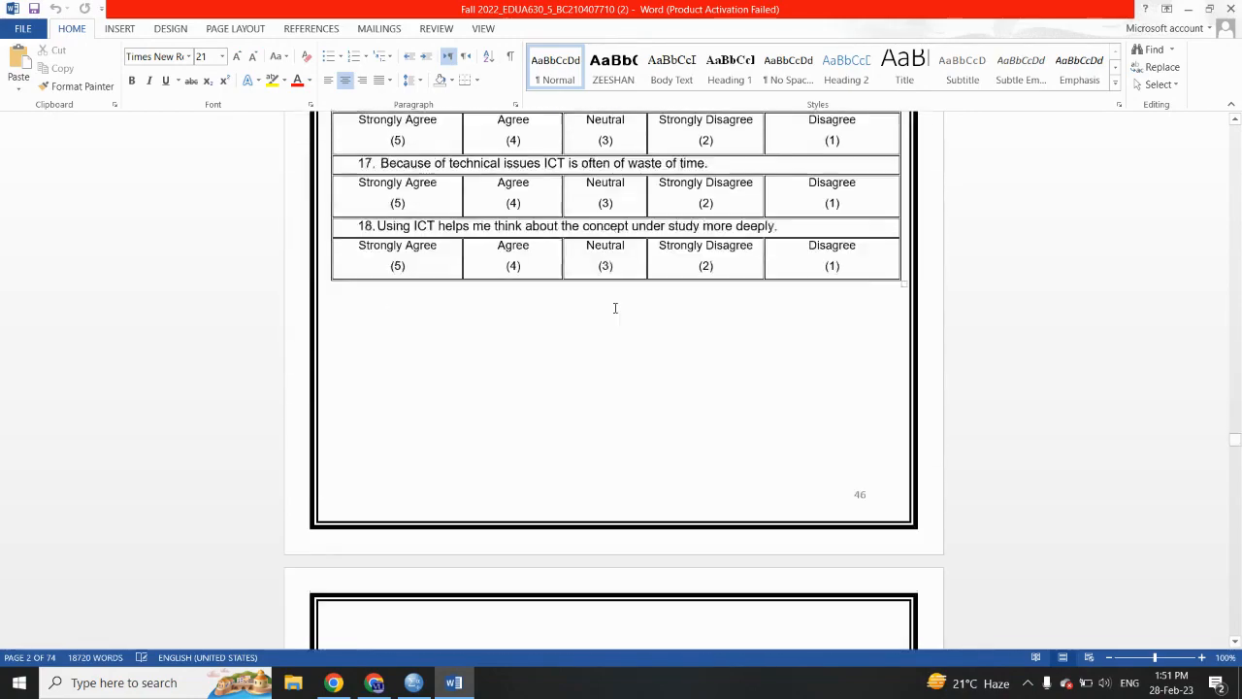
- Examine the report's demographic, statement and independent-sample t-test tables, plus the findings, recommendations and references through the last page
scroll(614, 308, "down", 15)
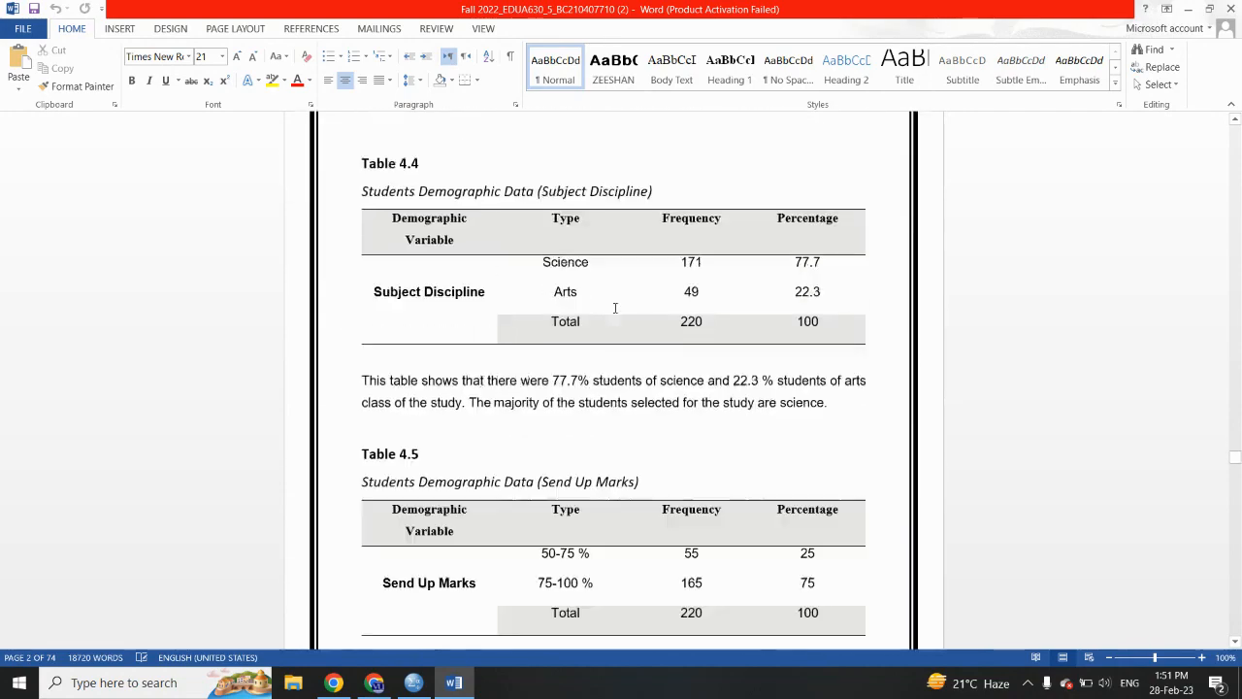
scroll(614, 308, "down", 15)
scroll(614, 307, "down", 15)
scroll(614, 308, "down", 15)
scroll(614, 308, "down", 15)
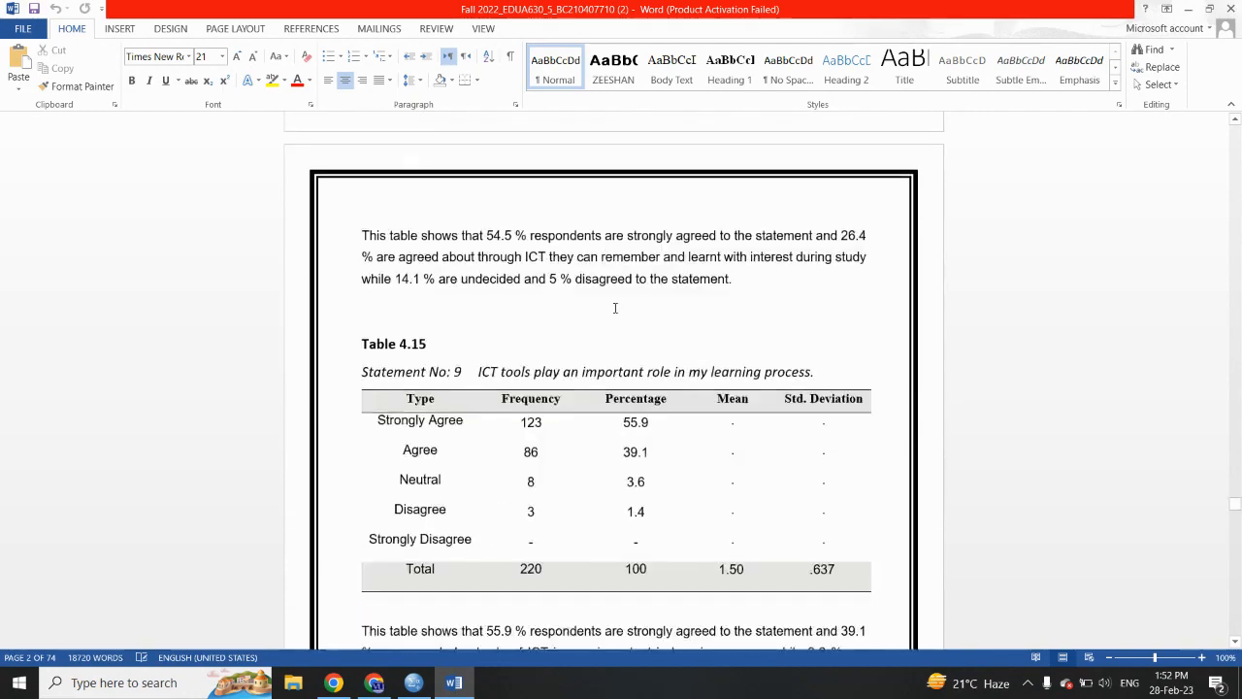
scroll(614, 308, "down", 15)
scroll(614, 308, "down", 15)
scroll(614, 308, "down", 15)
scroll(615, 307, "down", 10)
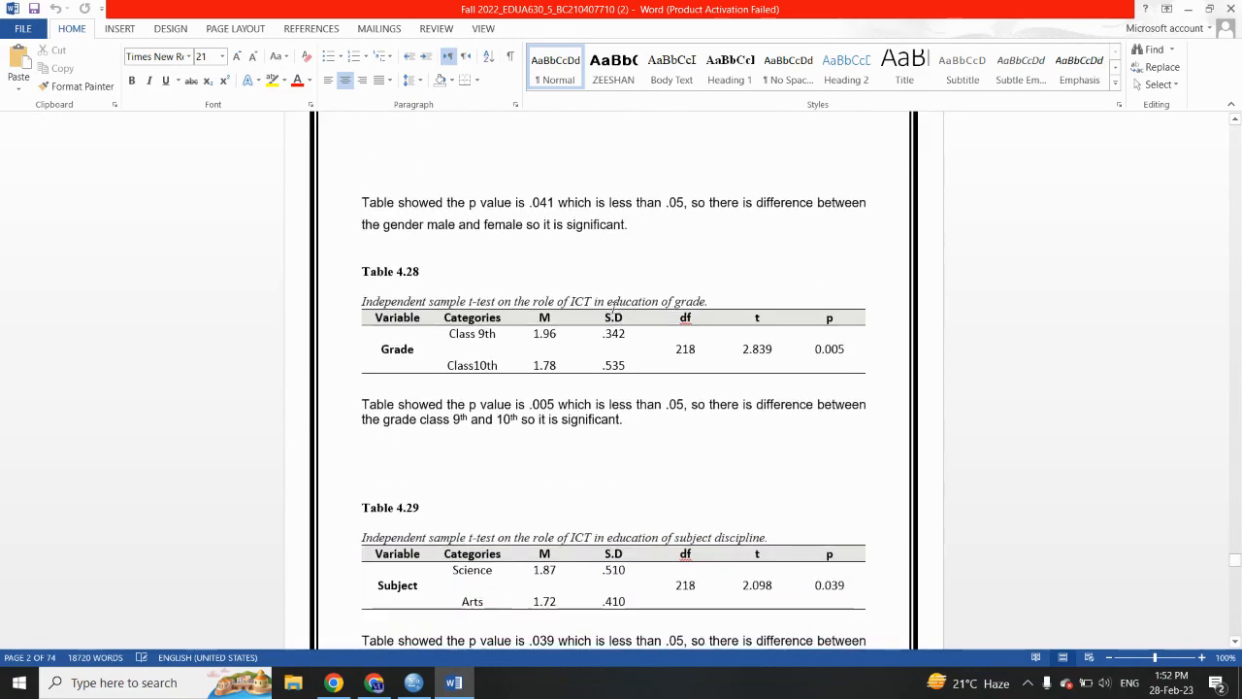
scroll(614, 308, "down", 15)
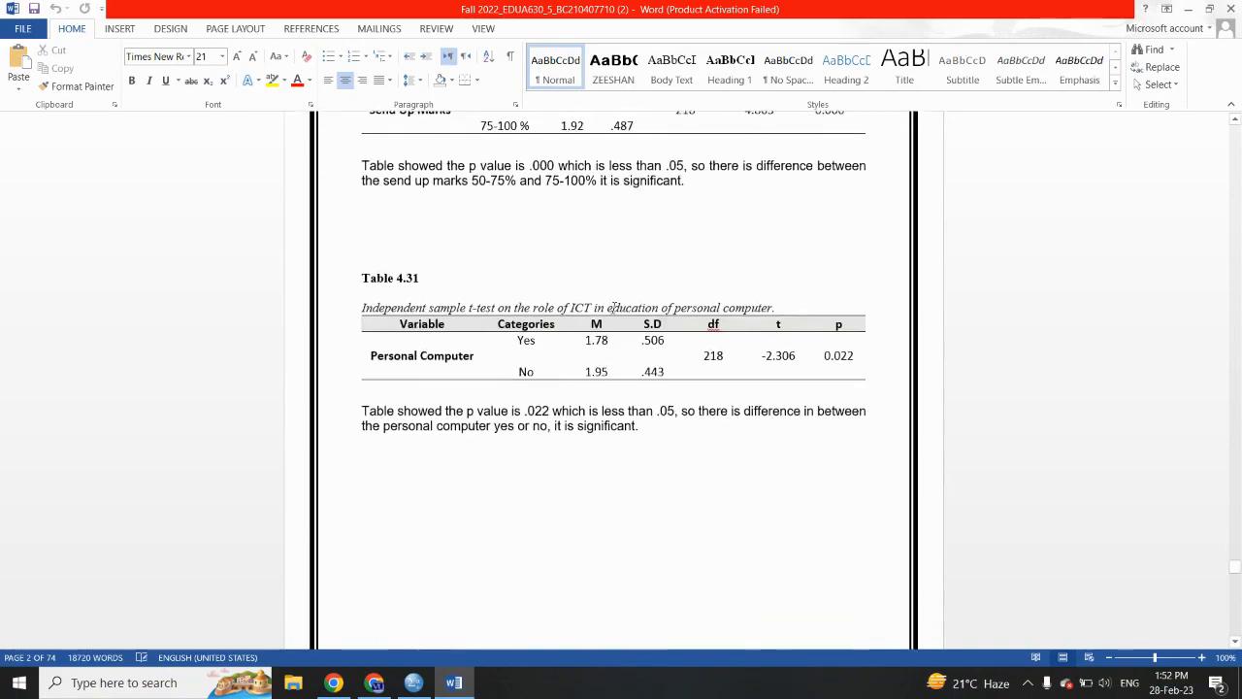
scroll(615, 308, "down", 15)
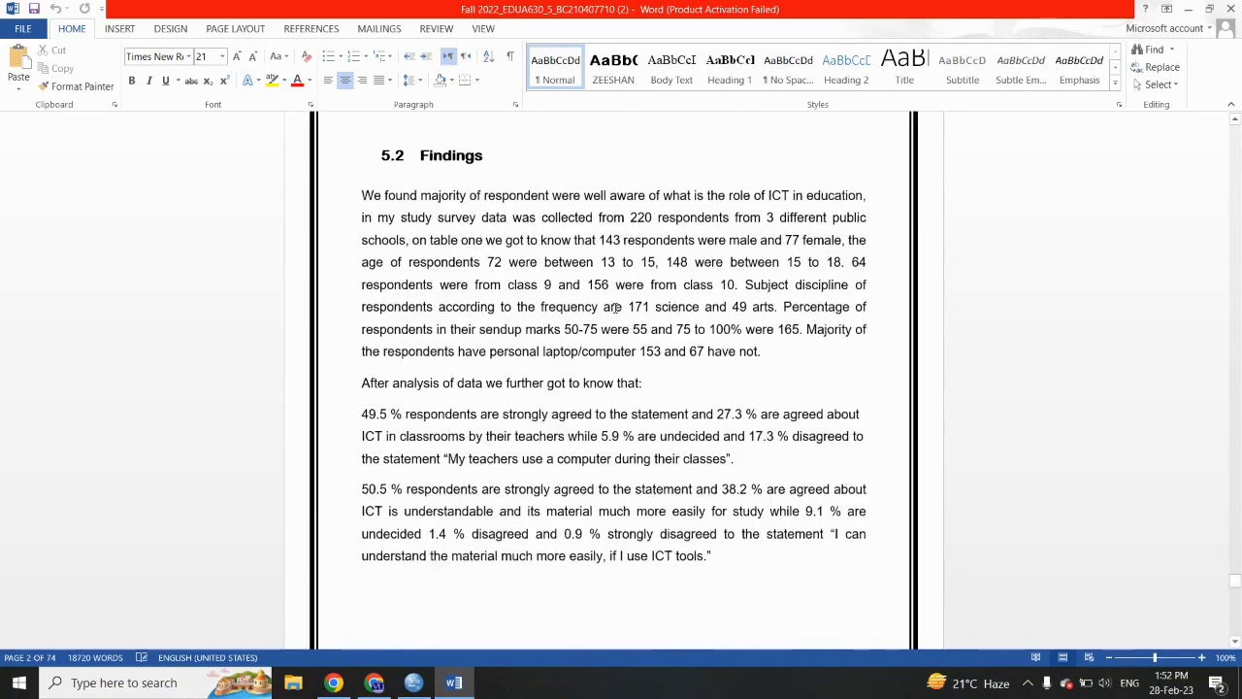
scroll(614, 308, "down", 15)
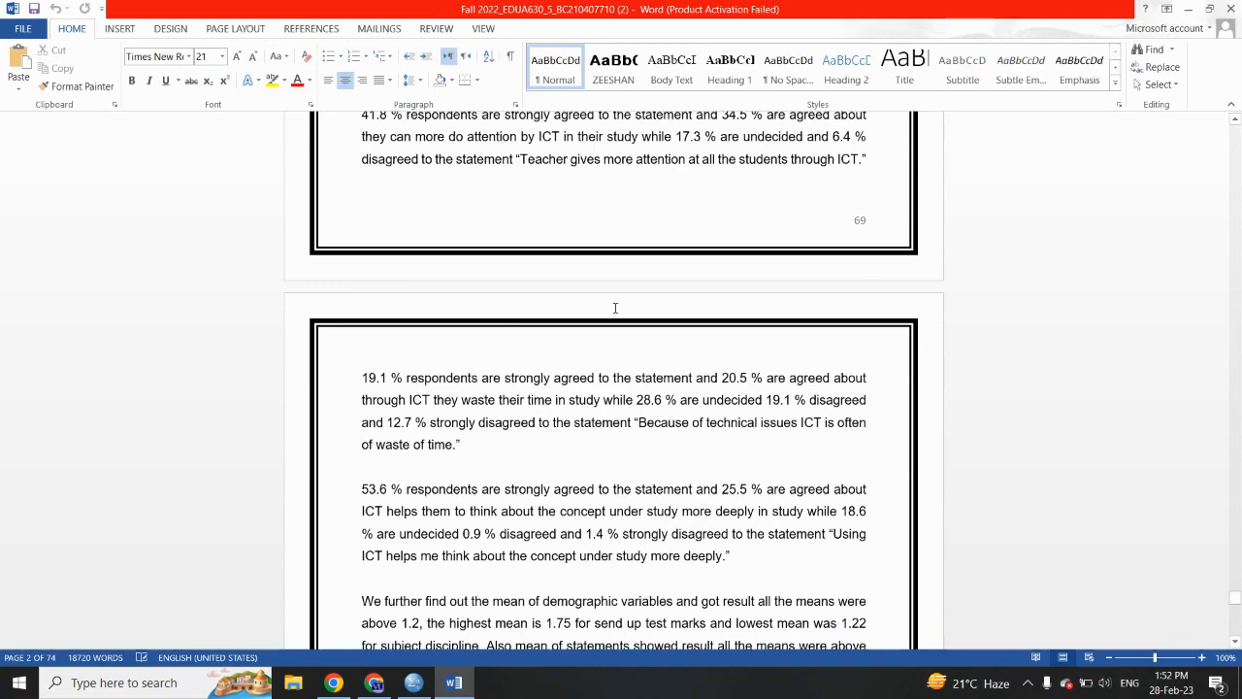
scroll(614, 308, "down", 15)
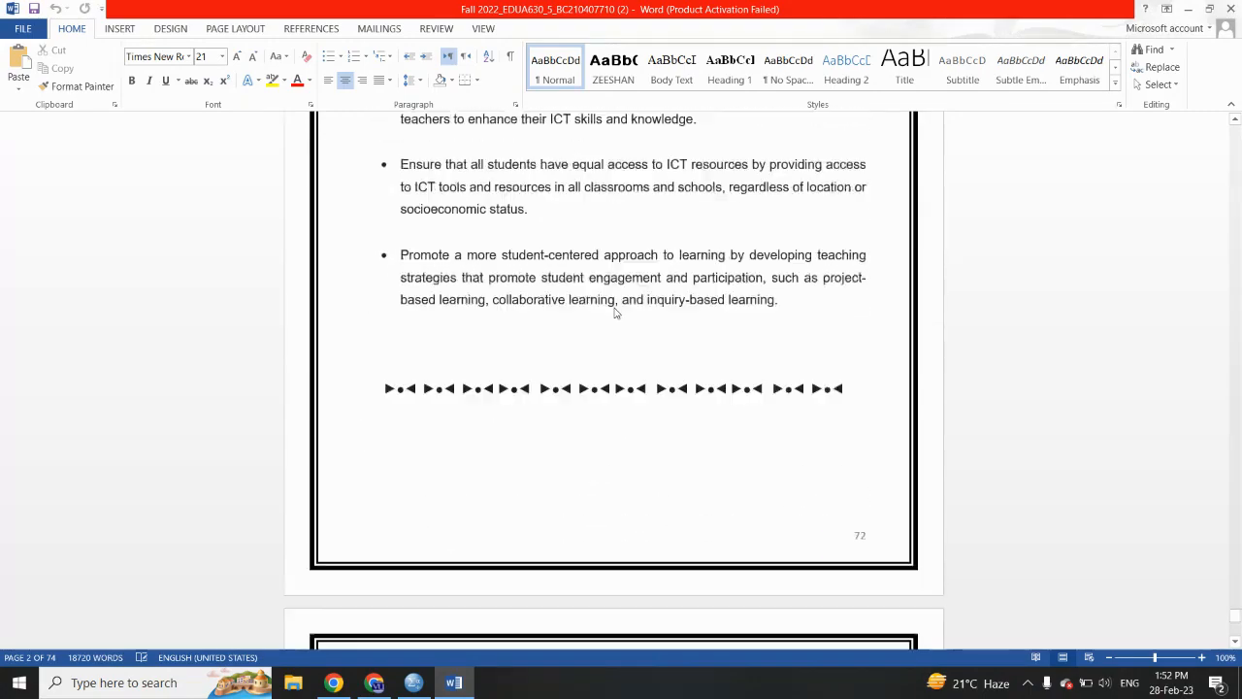
scroll(614, 311, "down", 15)
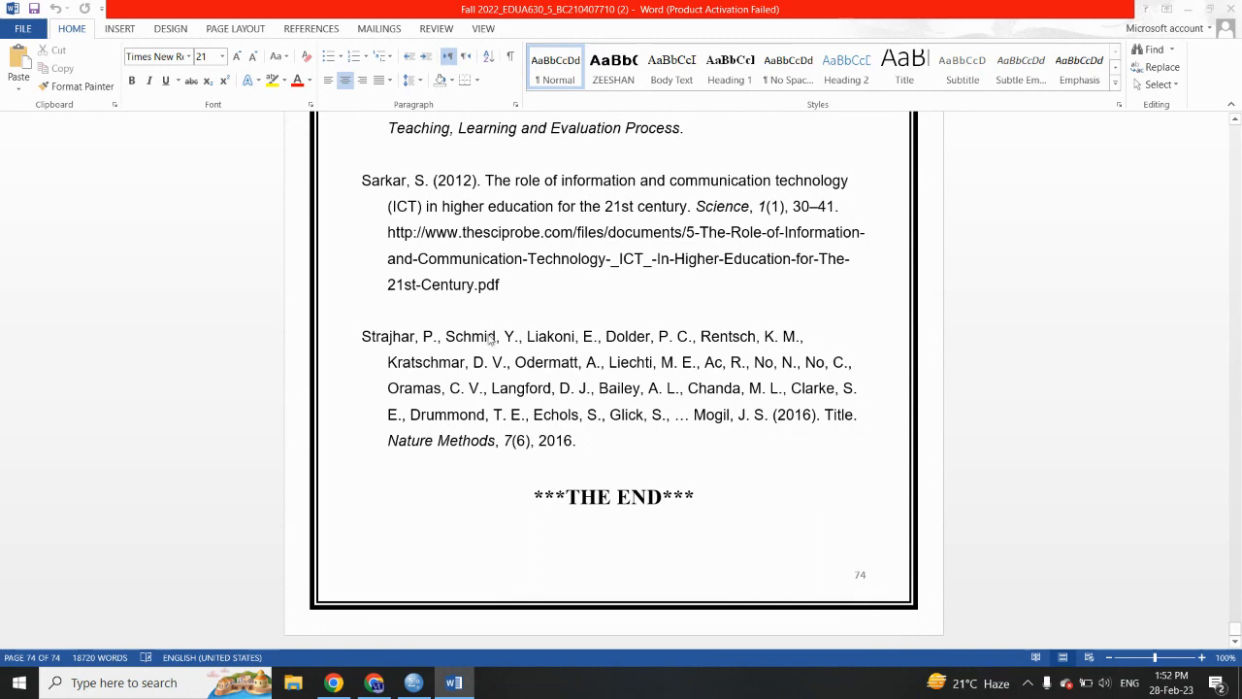
- Create a blank Word document and switch back to the SPSS Data Editor
key("ctrl+n")
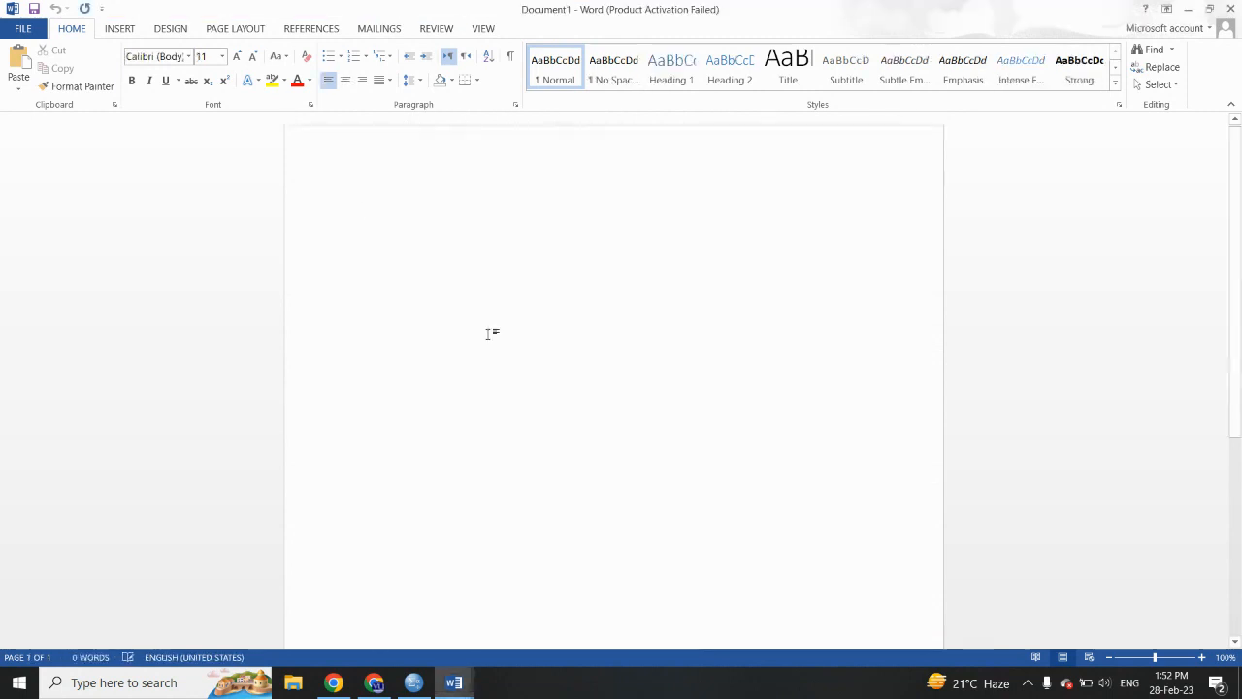
left_click(424, 680)
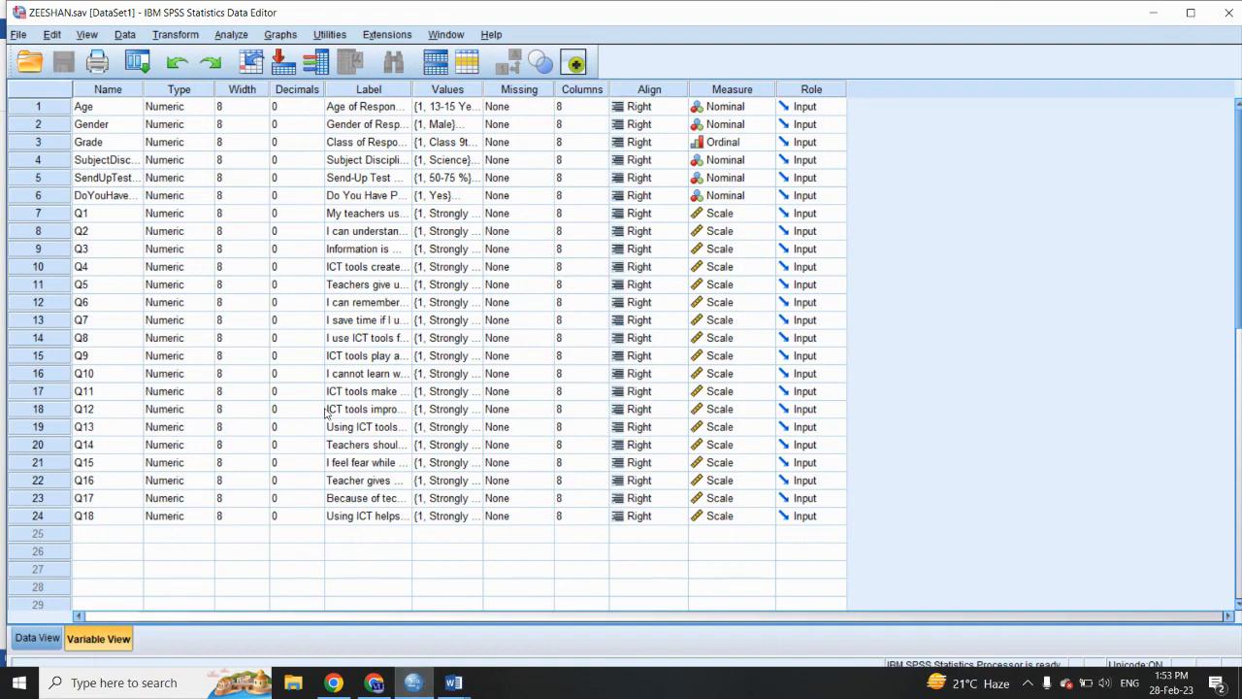
- Start a Compute Variable operation and enter the researcher's first name as the target variable
left_click(176, 35)
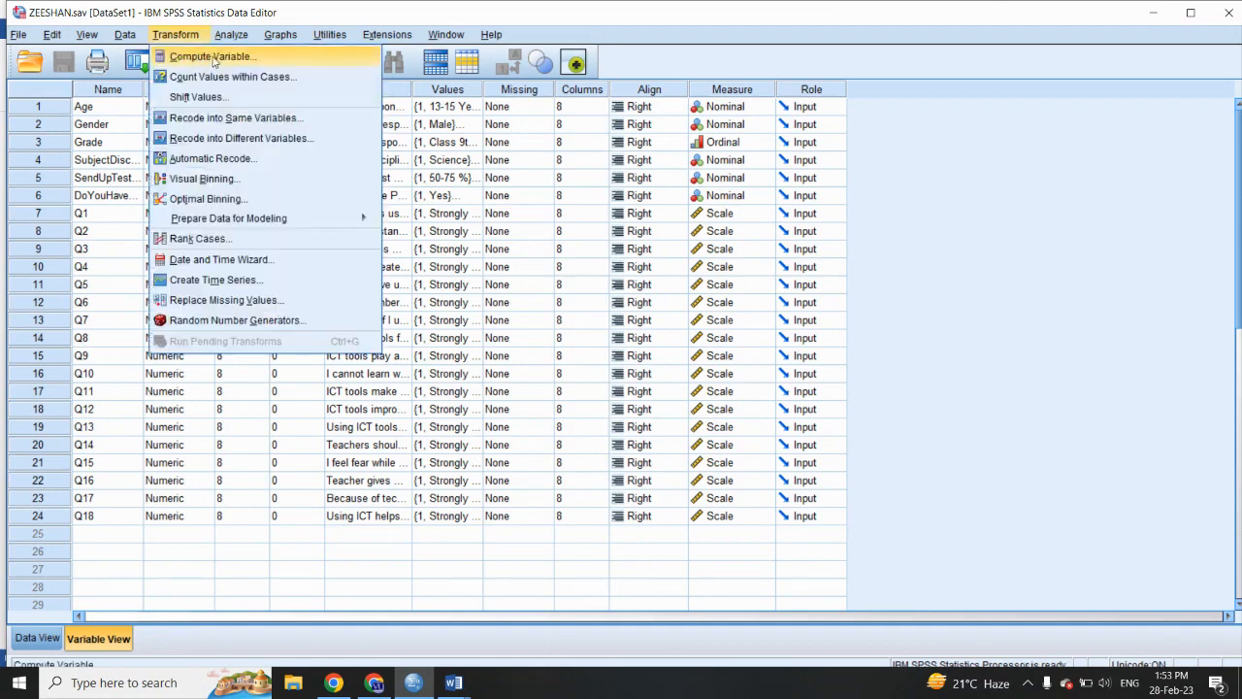
left_click(213, 58)
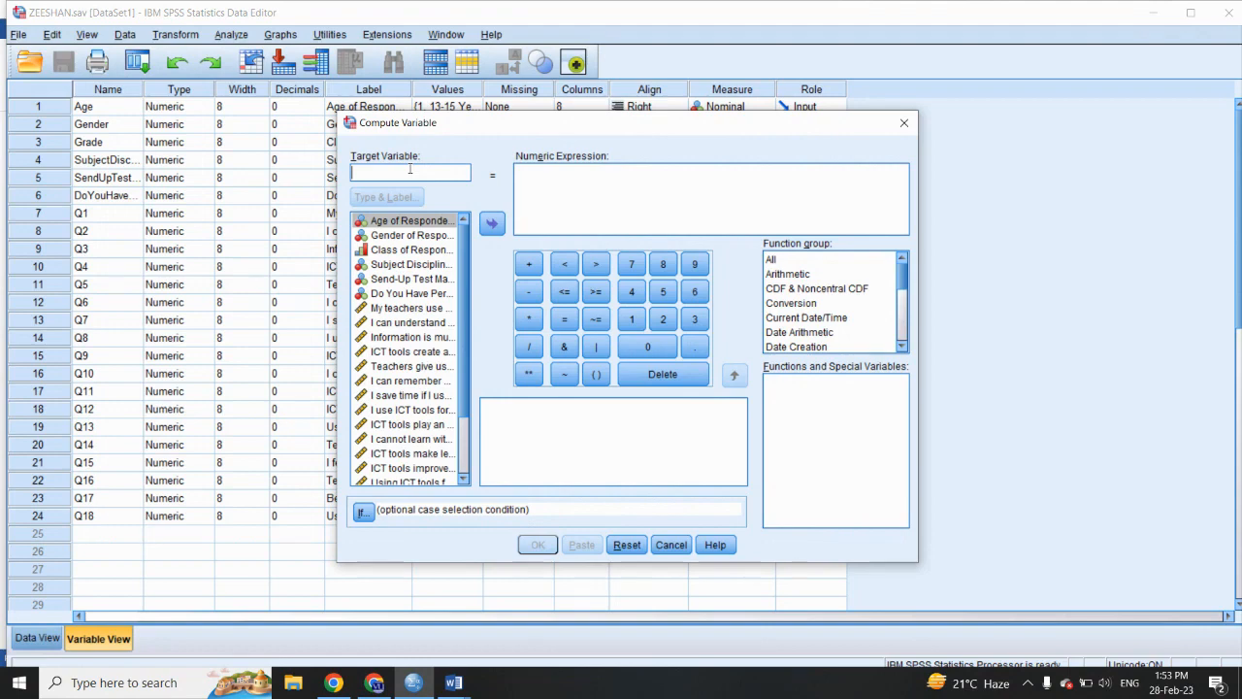
type("Zeeshan")
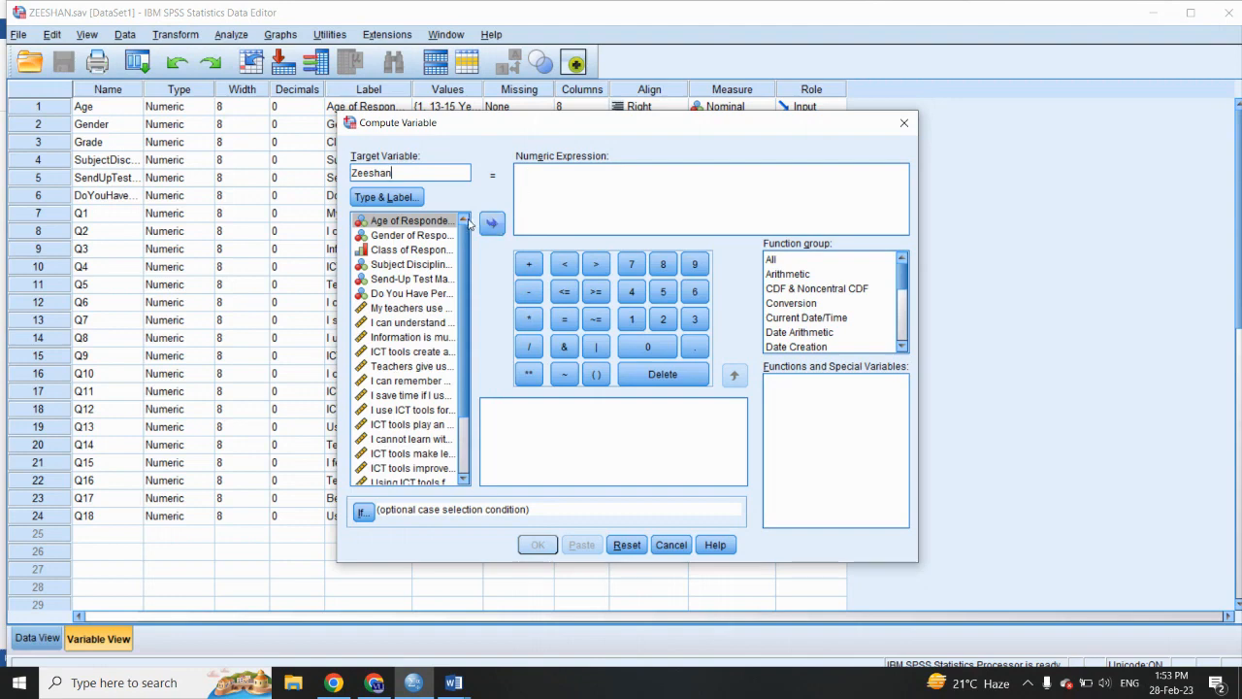
- Show variable names instead of labels in the Compute Variable source list
right_click(430, 225)
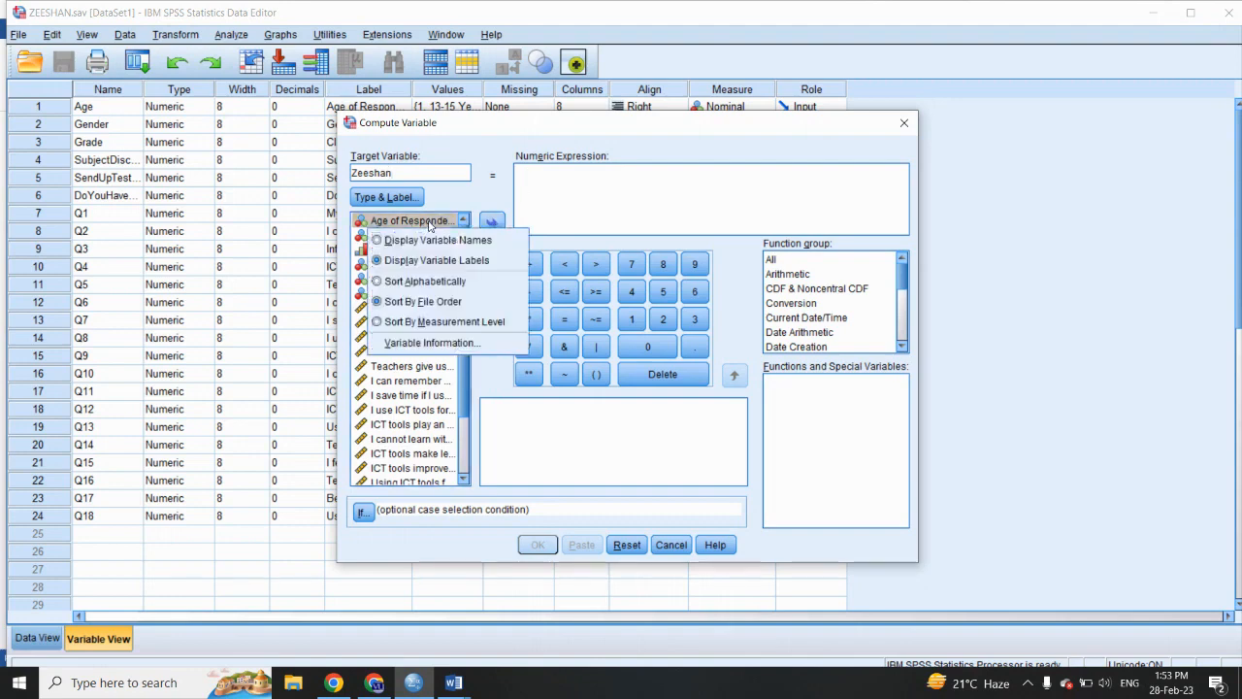
left_click(434, 241)
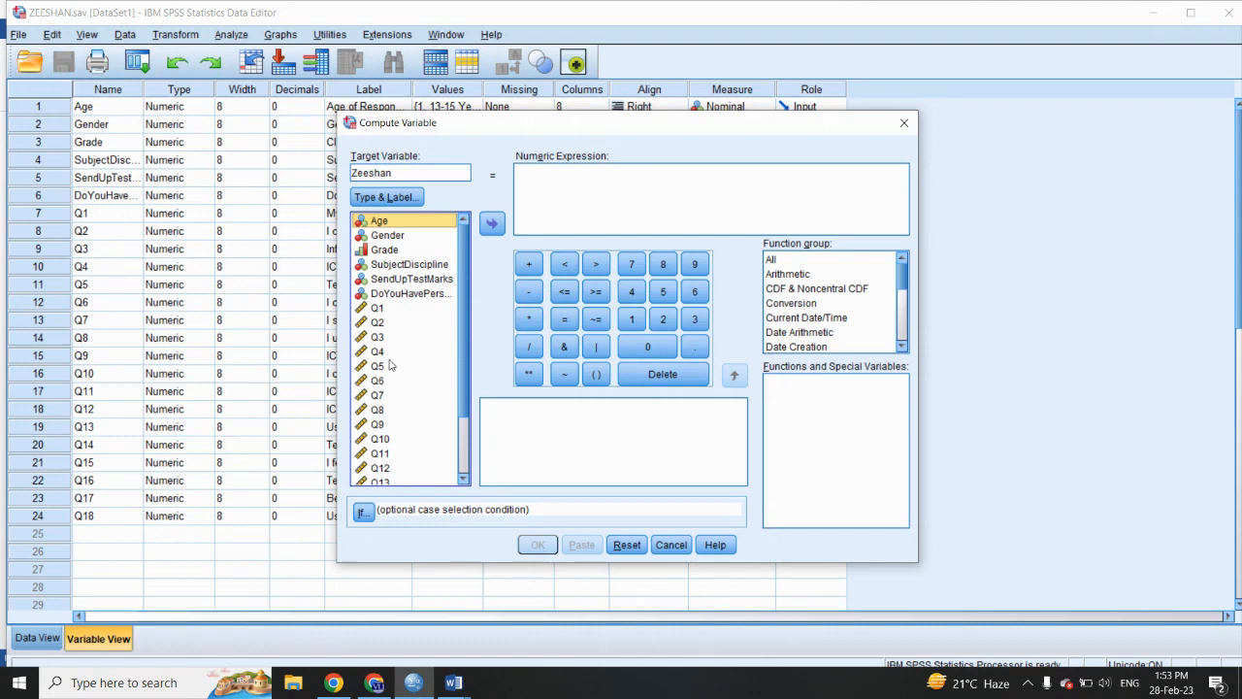
scroll(383, 361, "down", 1)
scroll(386, 361, "up", 1)
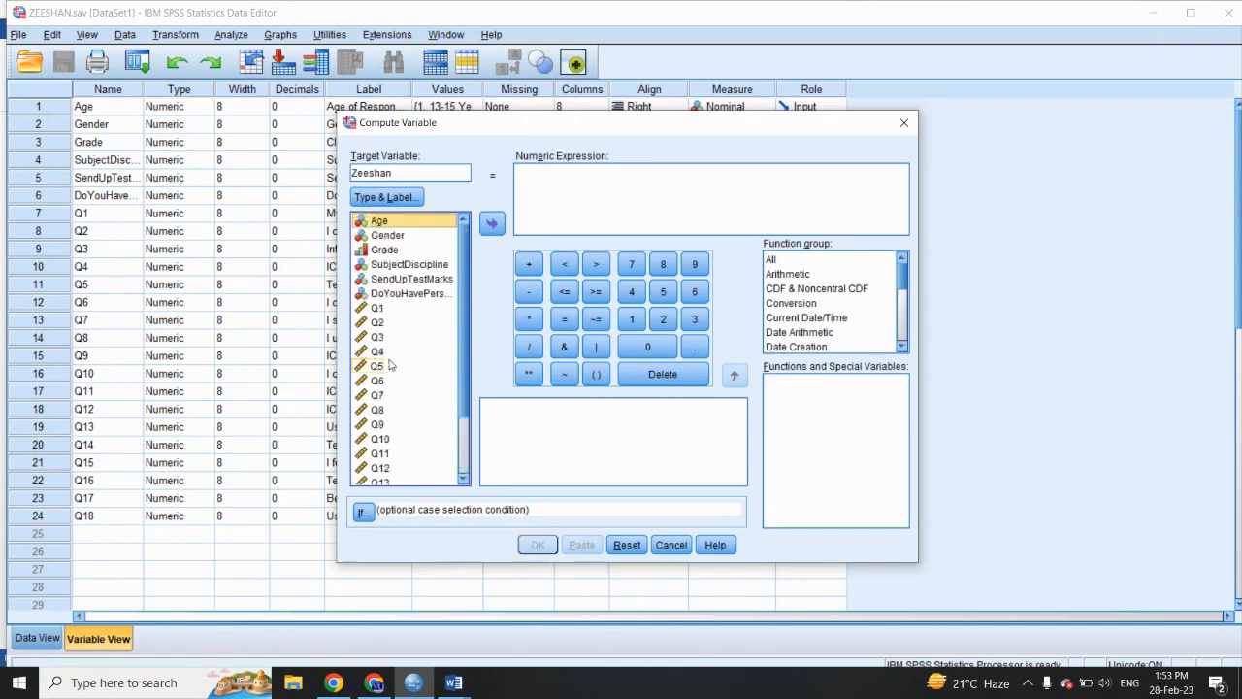
- Begin the numeric expression with the sum of the first four questionnaire items: Q1 + Q2 + Q3 + Q4
left_click(376, 308)
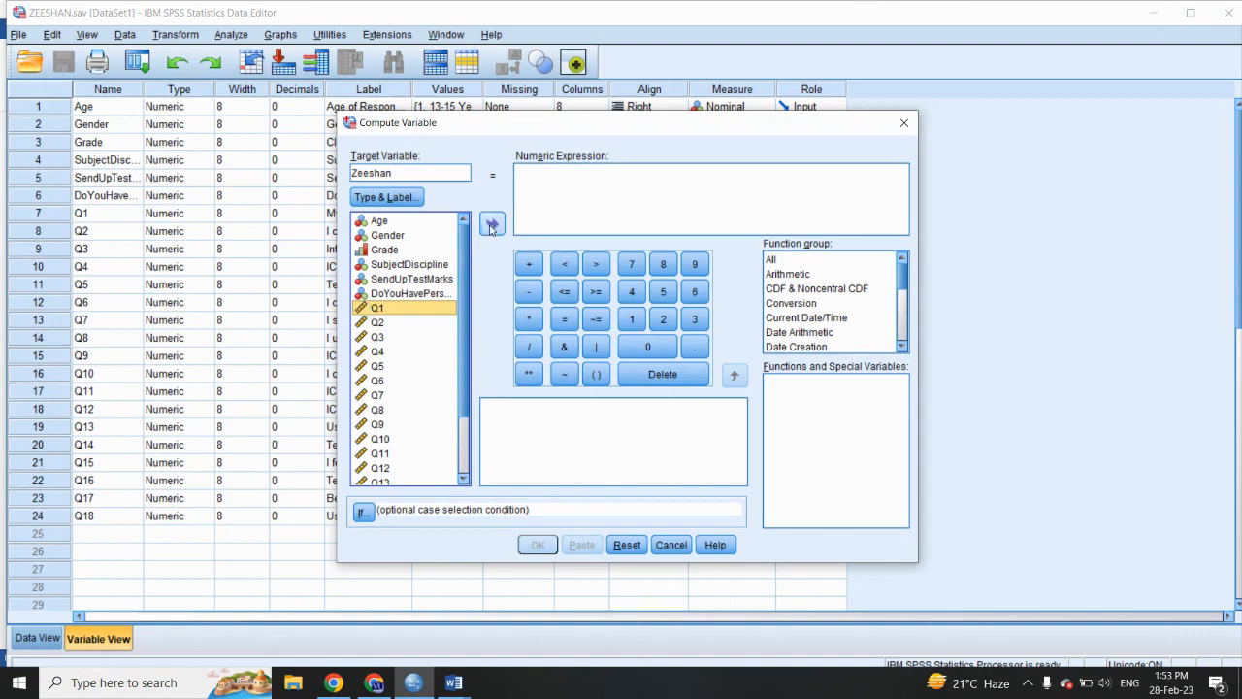
left_click(492, 227)
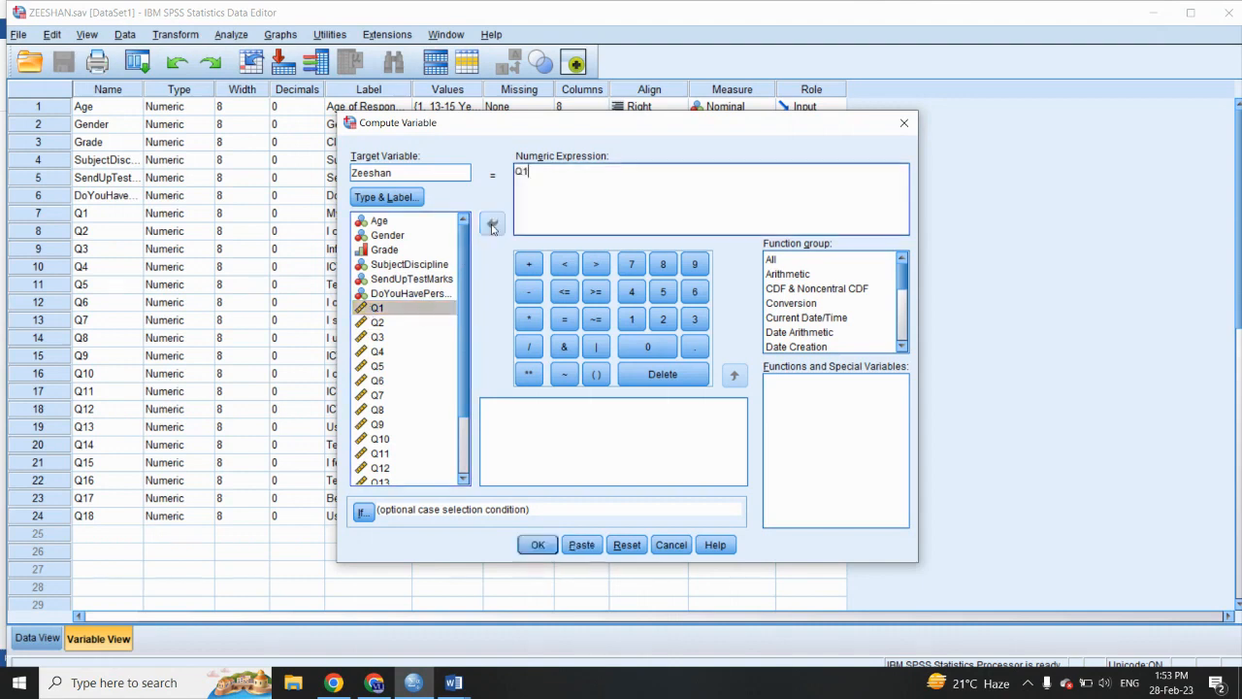
left_click(529, 264)
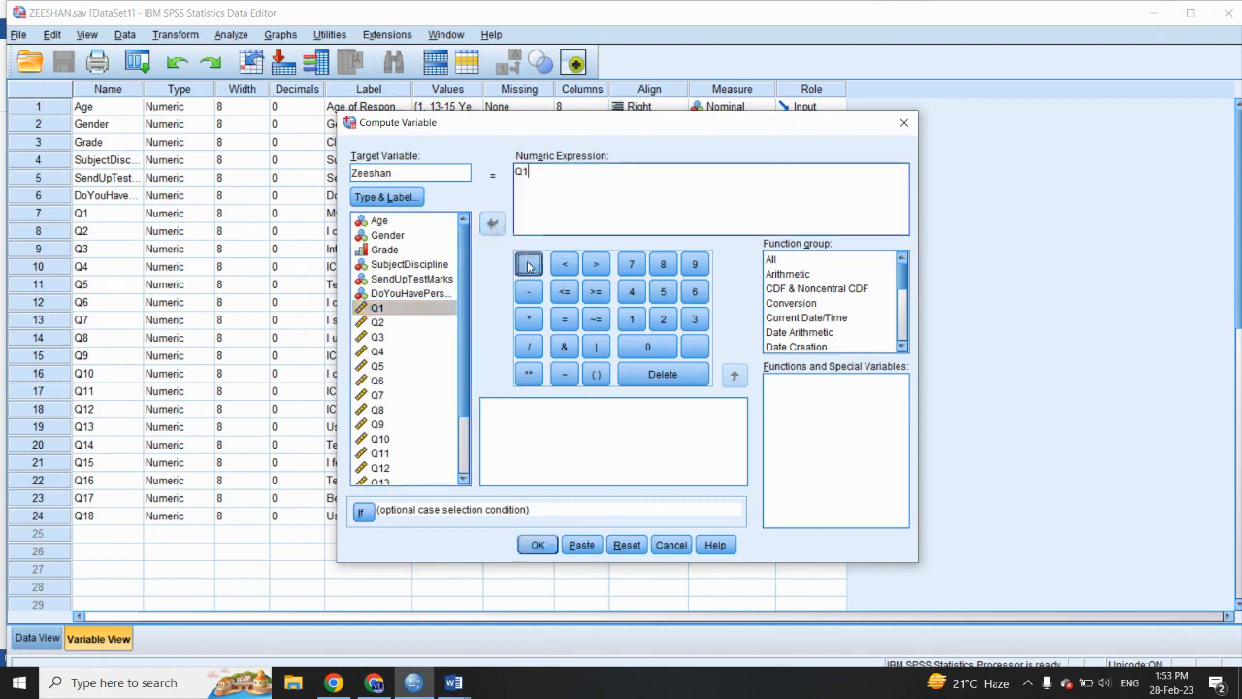
left_click(377, 322)
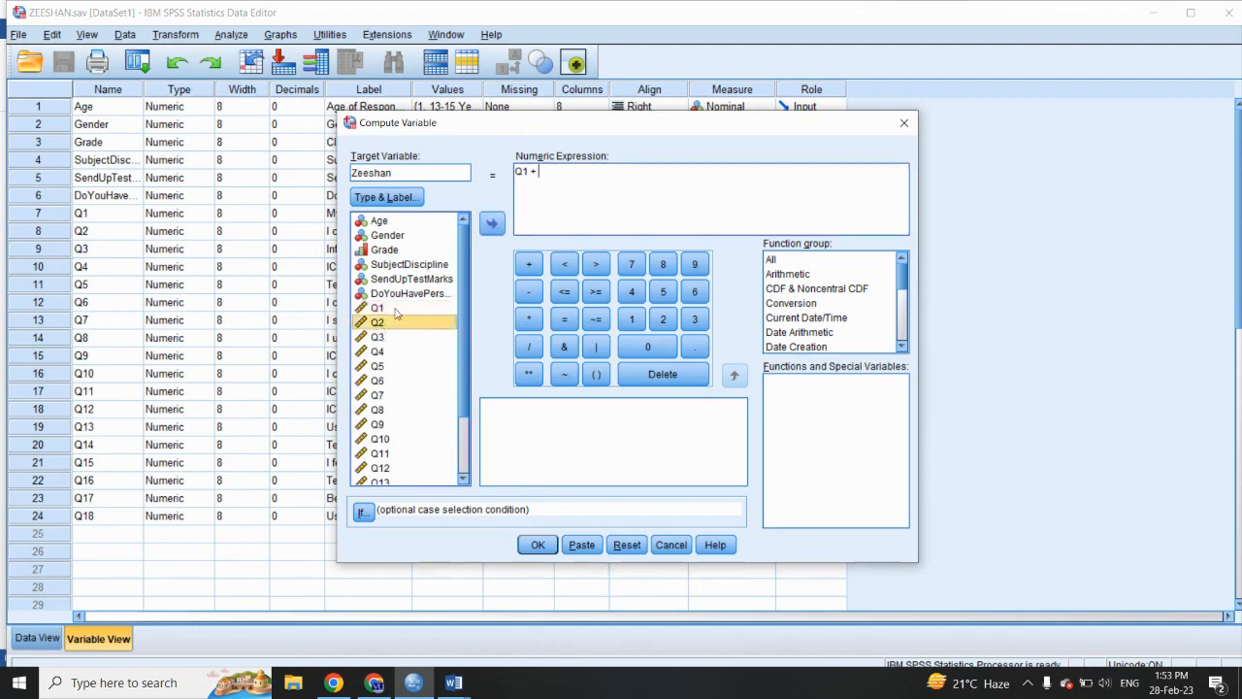
left_click(493, 222)
left_click(529, 264)
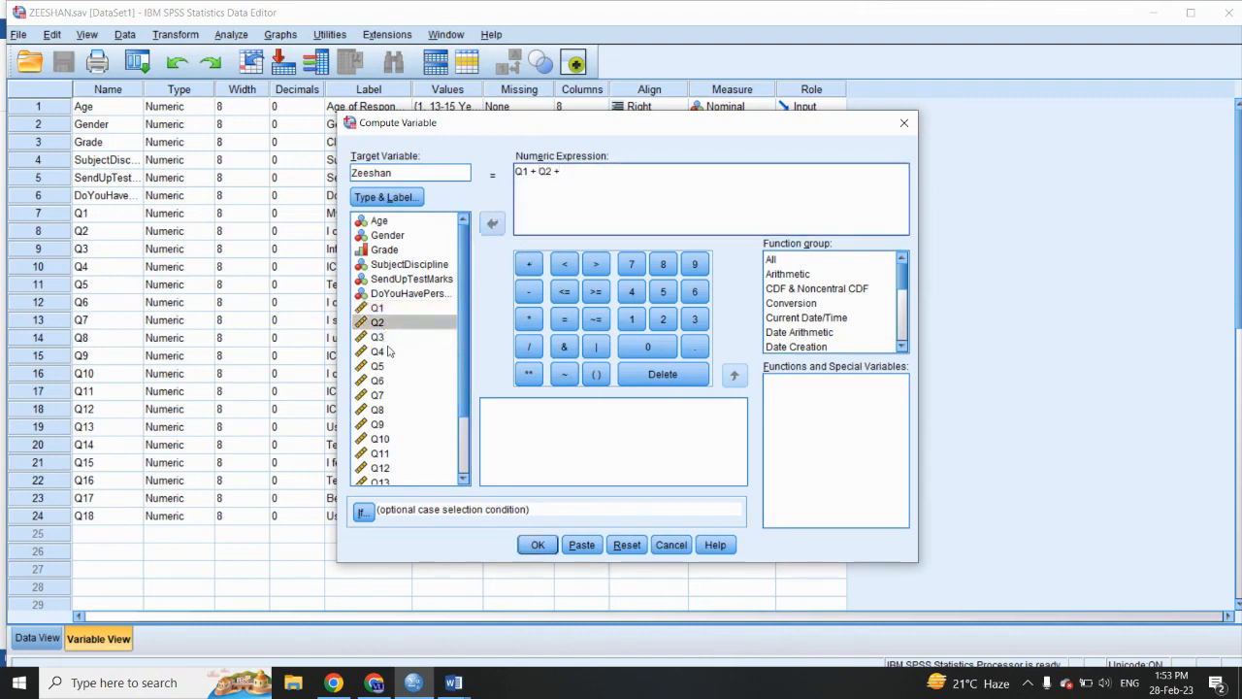
left_click_drag(380, 338, 583, 214)
left_click(529, 264)
left_click_drag(376, 352, 586, 219)
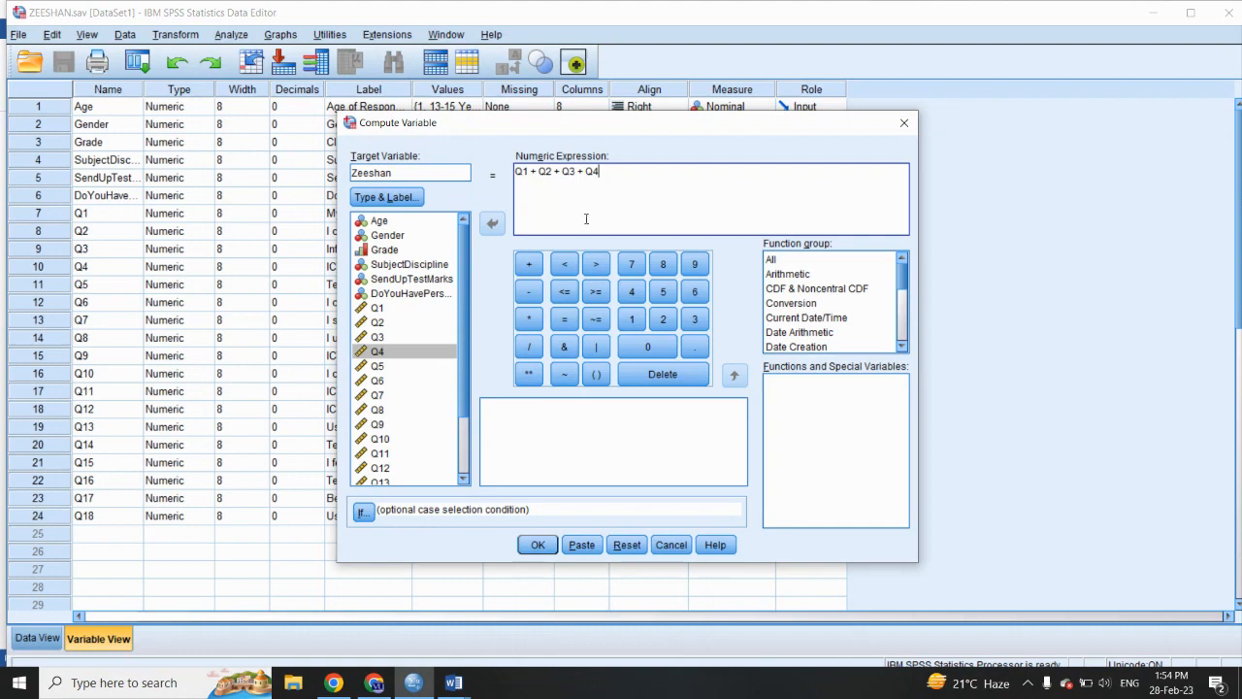
- Extend the numeric expression by adding items Q5, Q6 and Q7, ending with a plus sign
left_click(529, 264)
left_click_drag(378, 366, 613, 202)
left_click(528, 264)
left_click_drag(391, 382, 649, 184)
left_click(529, 264)
left_click_drag(389, 395, 649, 194)
left_click(529, 264)
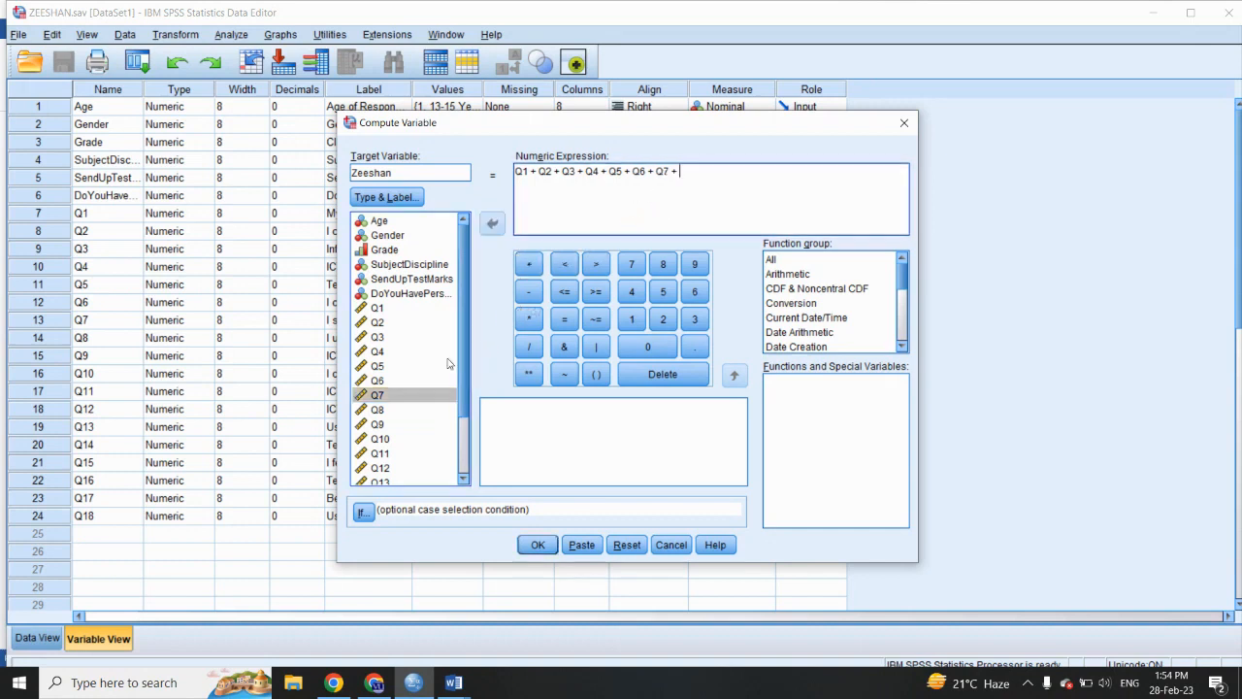
- Append Q8 + Q9 + Q10 to the numeric expression, followed by another plus sign
left_click_drag(379, 412, 693, 203)
left_click(529, 264)
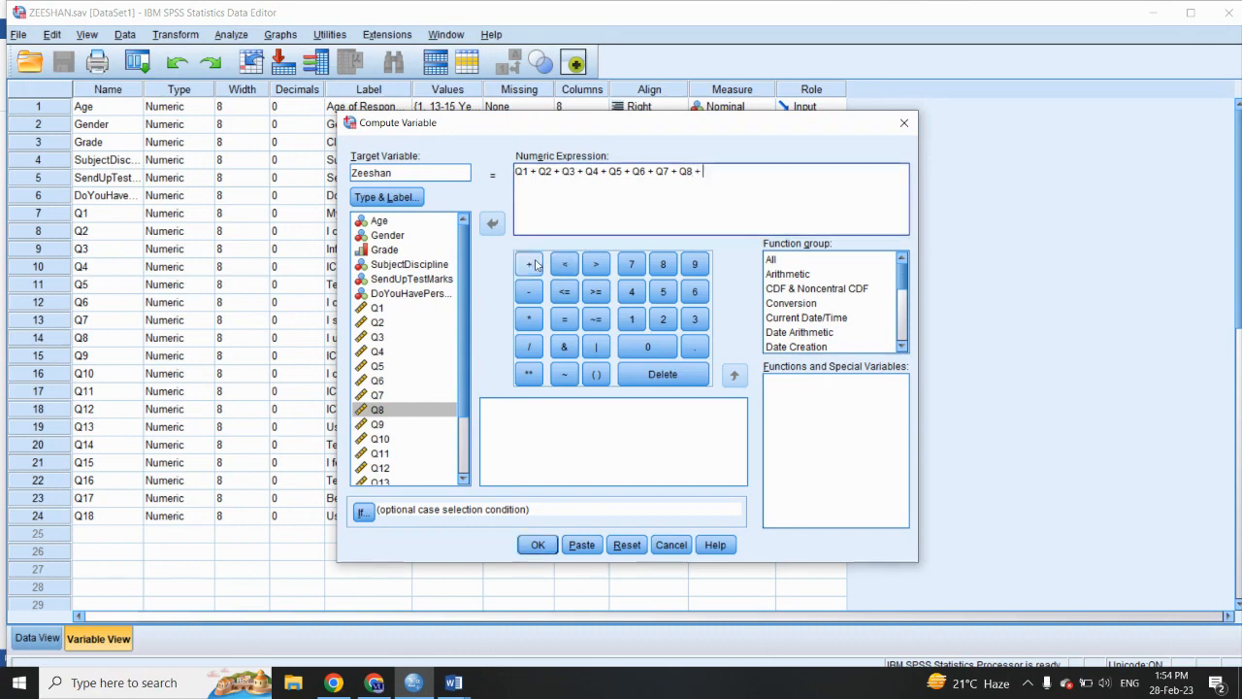
left_click_drag(376, 424, 721, 188)
left_click(539, 266)
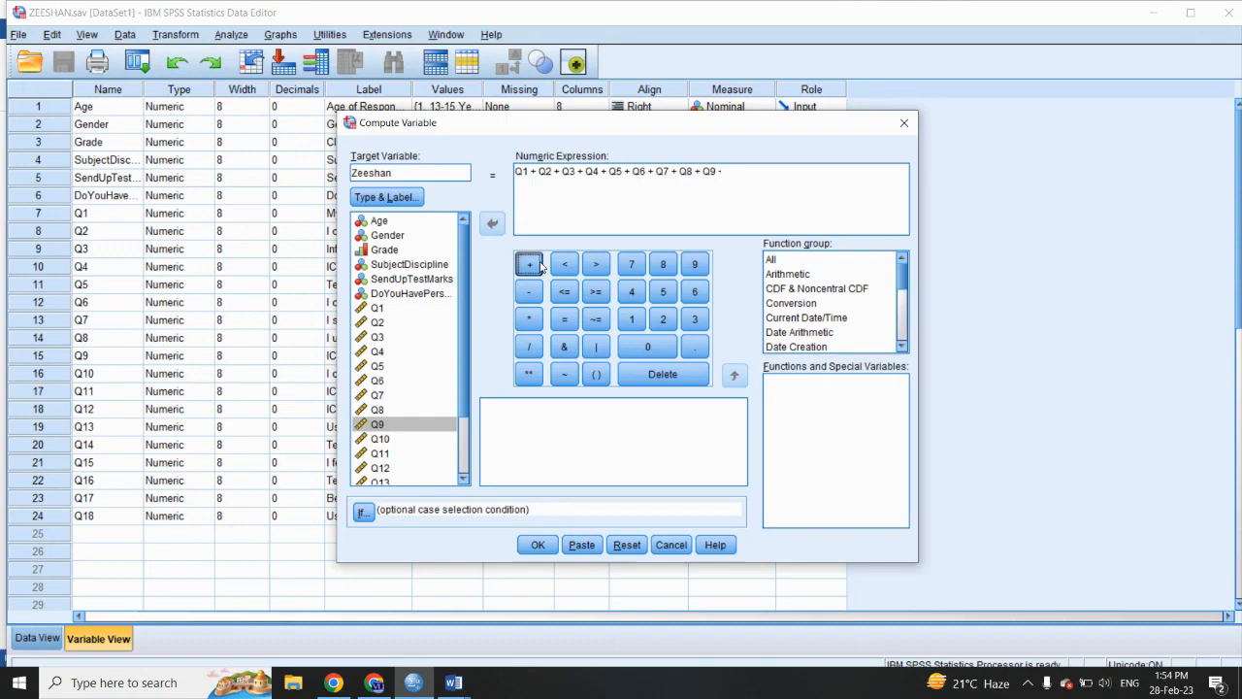
left_click_drag(384, 439, 679, 225)
left_click(533, 266)
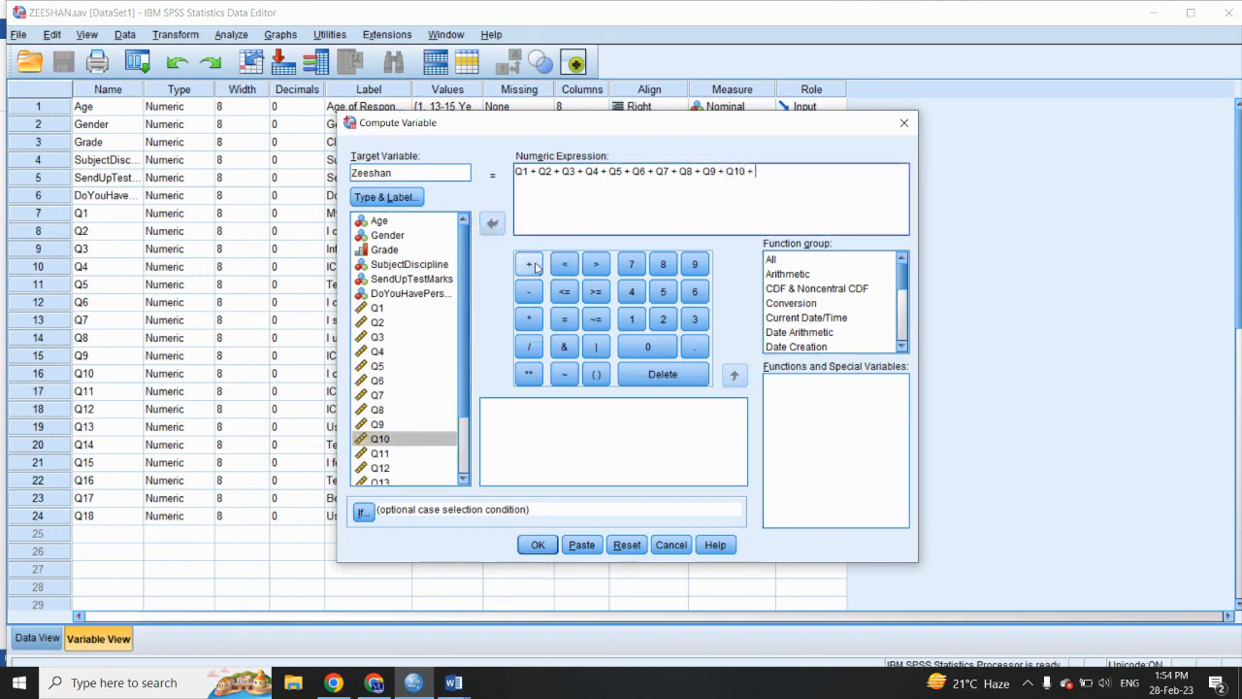
- Append items Q11 + Q12 + Q13 to the numeric expression, followed by a plus sign
scroll(412, 340, "down", 2)
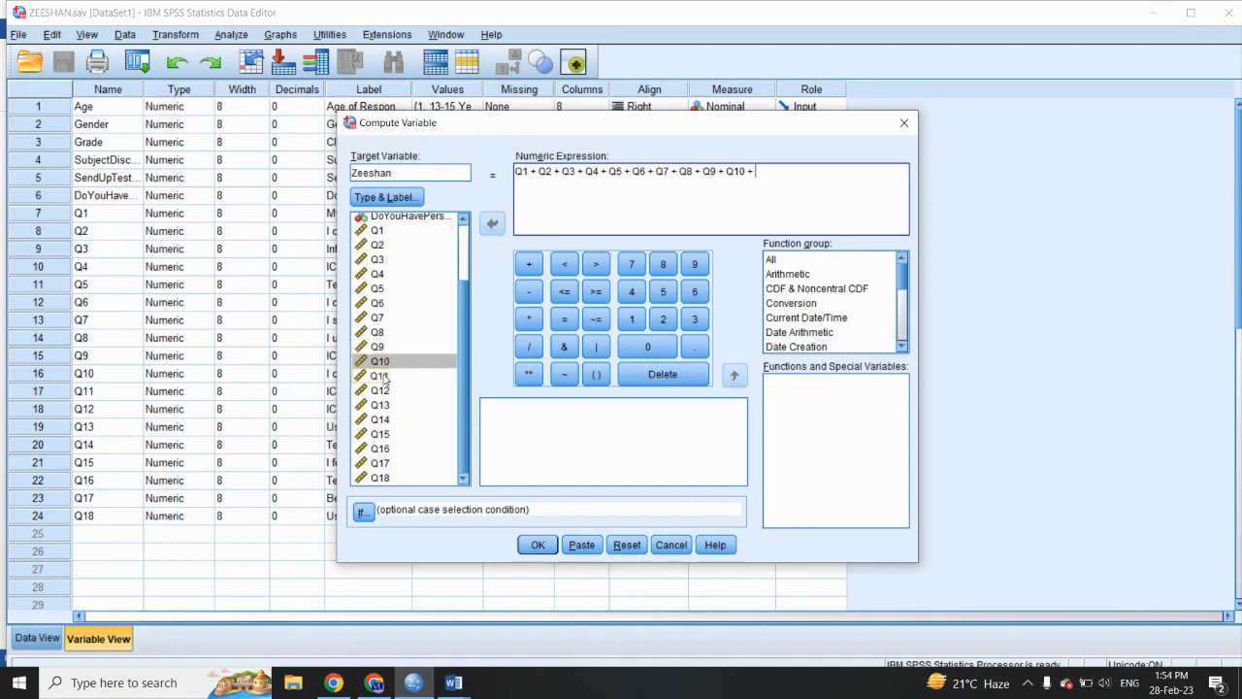
double_click(384, 378)
left_click(530, 264)
left_click_drag(384, 390, 664, 219)
left_click(532, 266)
left_click_drag(417, 404, 726, 188)
left_click(529, 264)
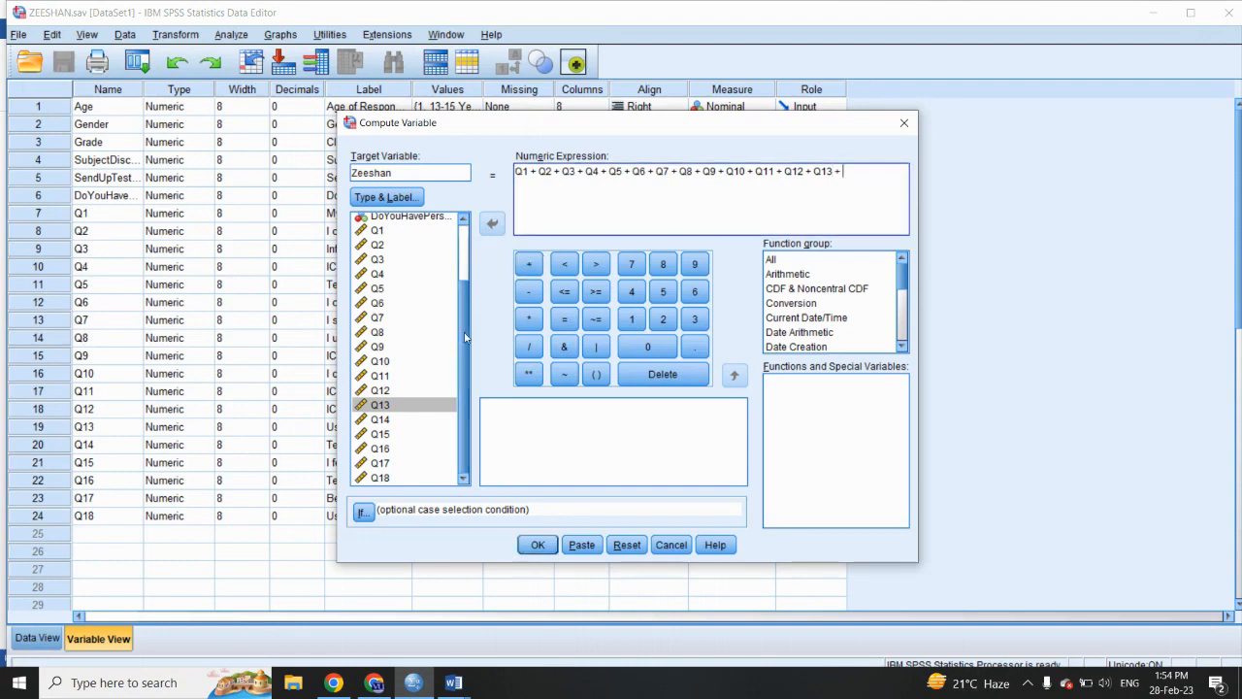
- Complete the sum in the numeric expression by adding items Q14, Q15, Q16, Q17 and Q18
left_click(393, 418)
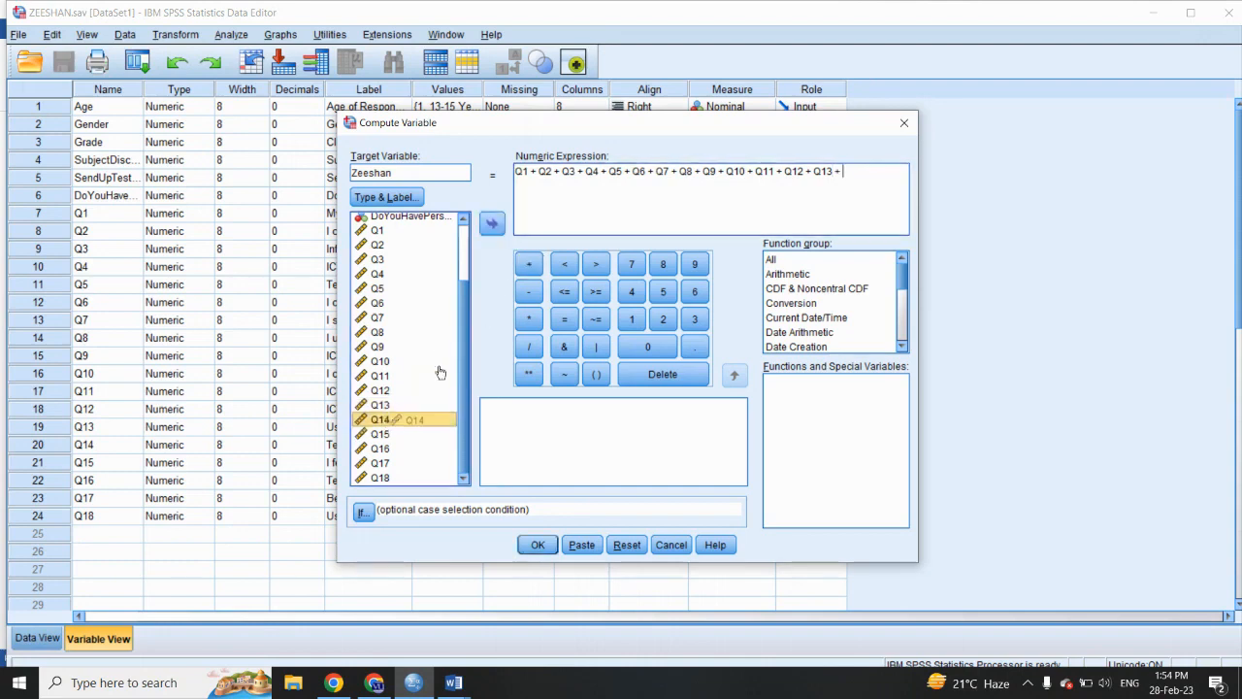
left_click_drag(393, 418, 659, 200)
left_click(529, 264)
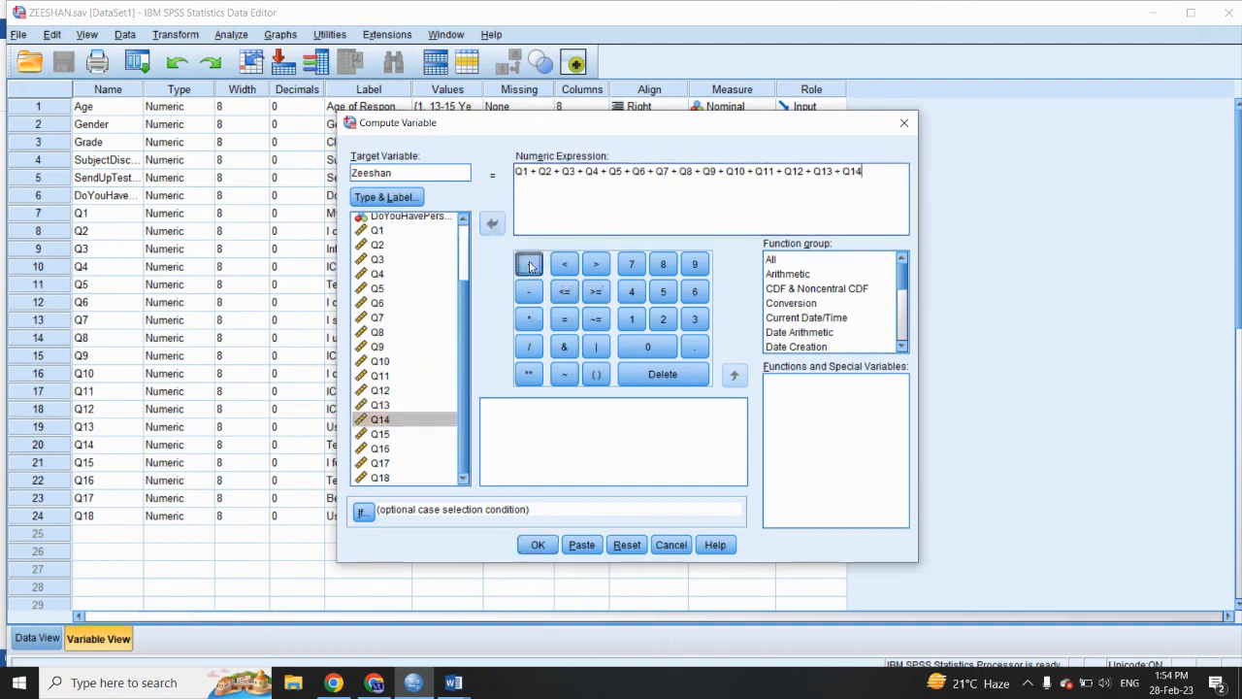
left_click_drag(378, 436, 582, 204)
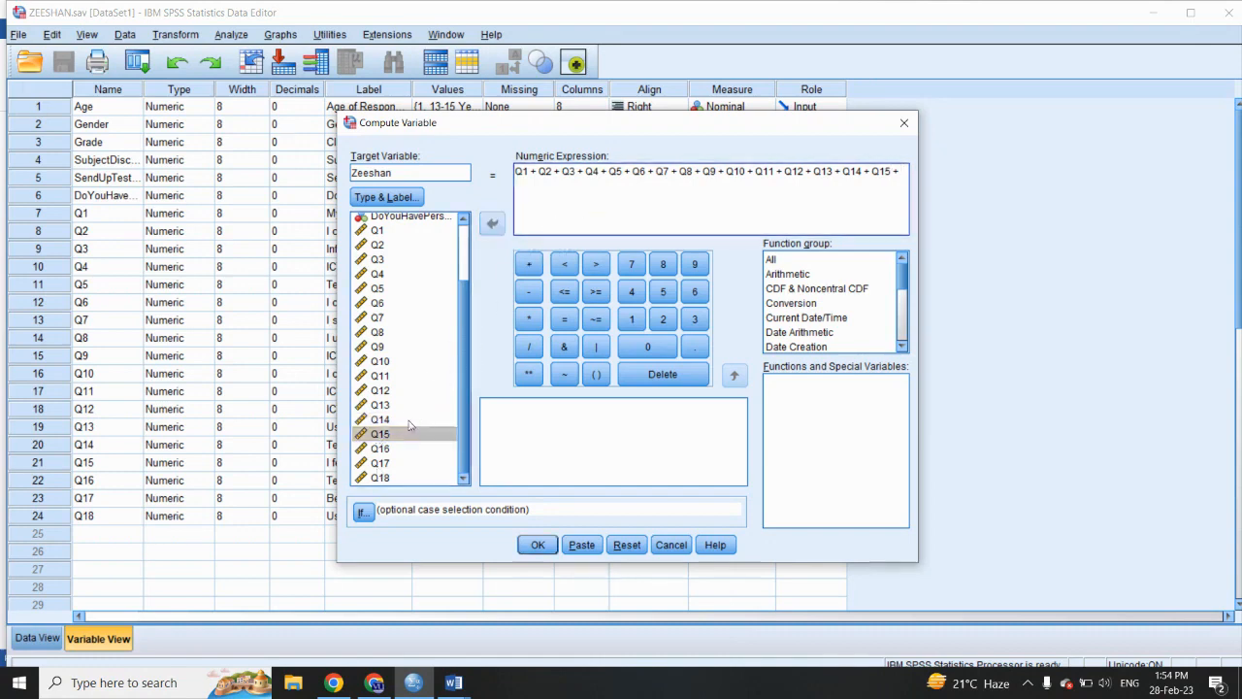
left_click_drag(386, 450, 558, 226)
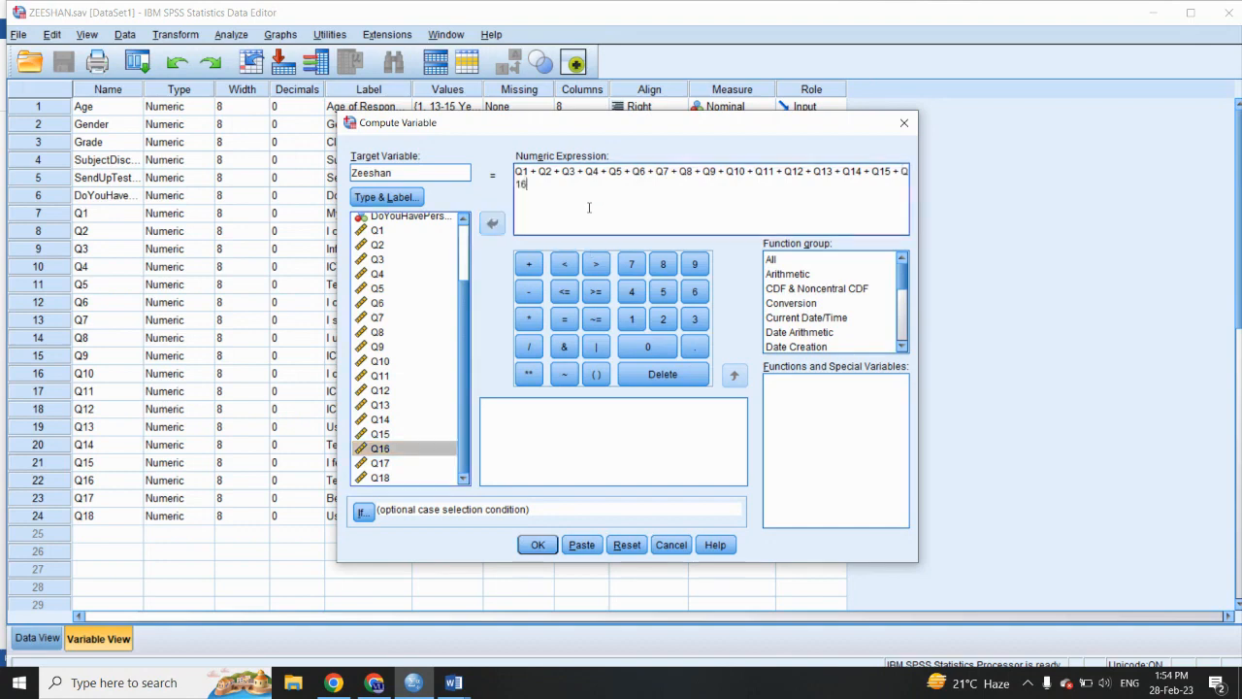
left_click_drag(380, 464, 574, 209)
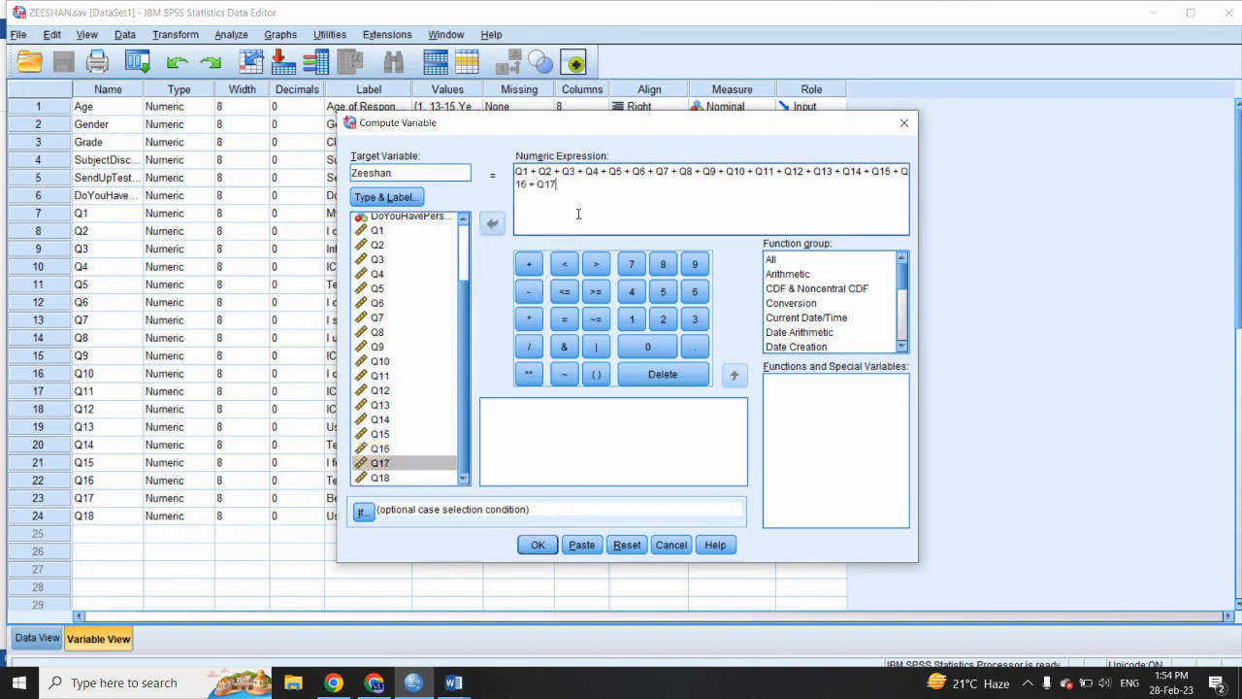
left_click(529, 264)
left_click_drag(389, 478, 595, 191)
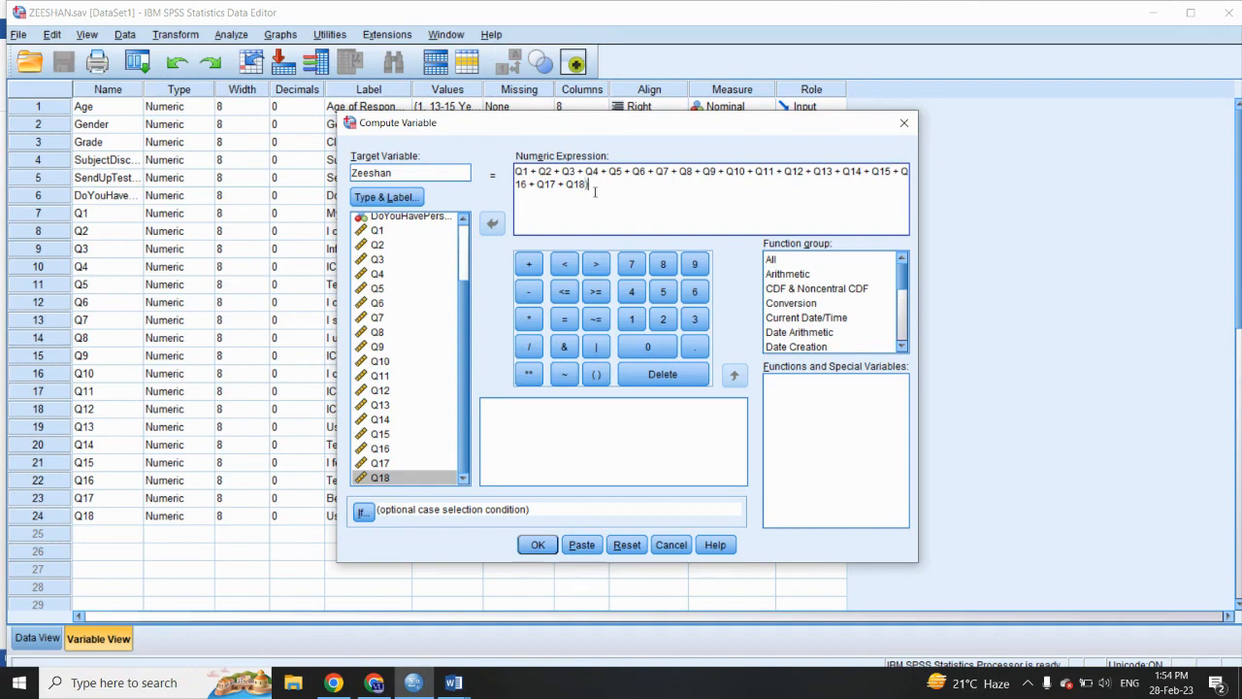
- Enclose the whole sum in parentheses, divide it by 18, and run the computation, returning to the data editor
left_click(516, 172)
type("(")
left_click(595, 184)
type(")")
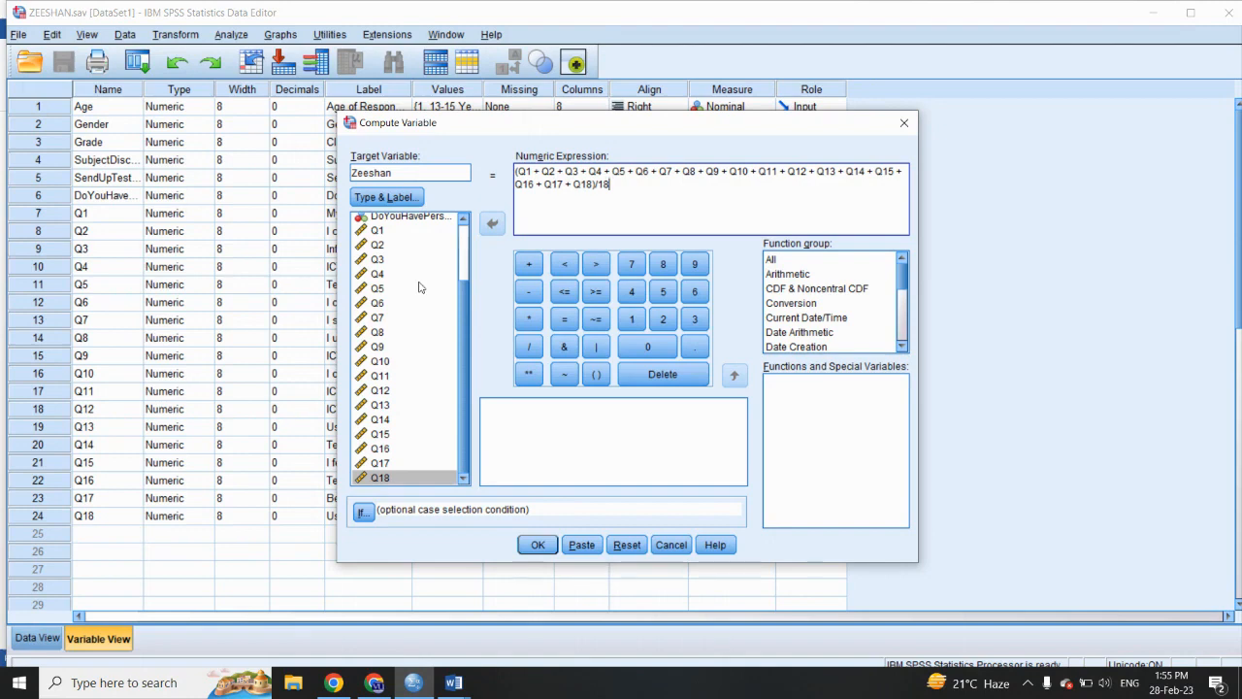
scroll(403, 340, "up", 2)
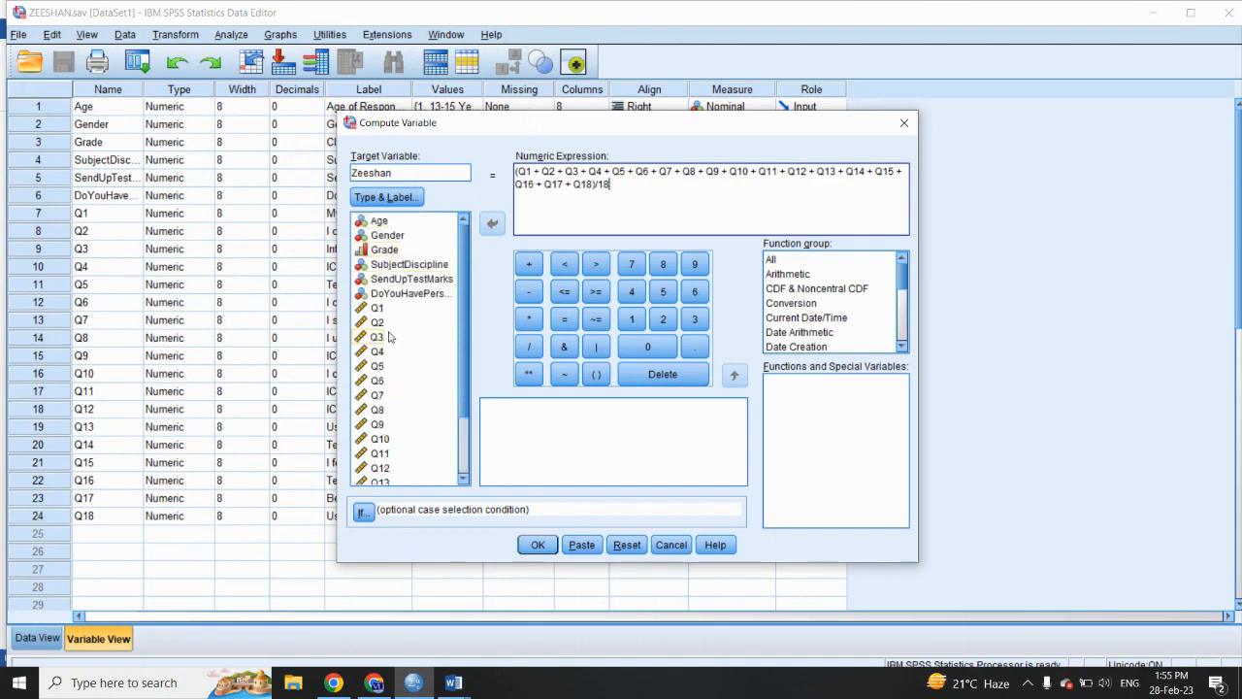
left_click(539, 545)
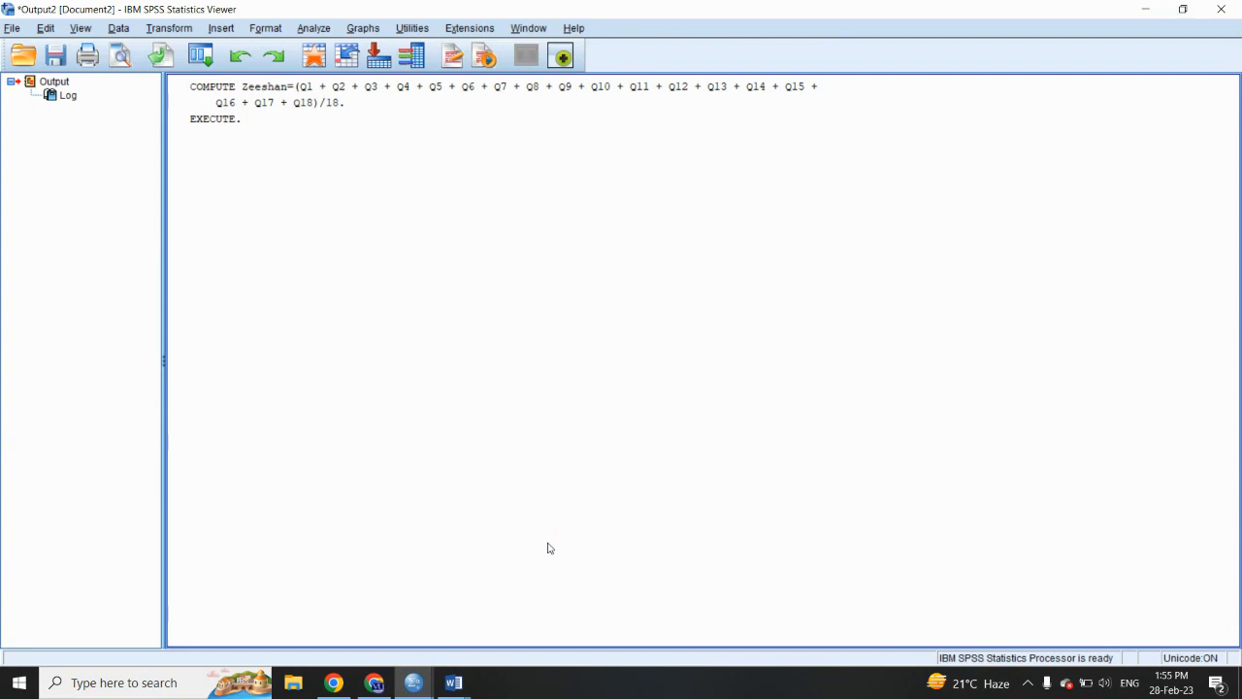
left_click(1151, 10)
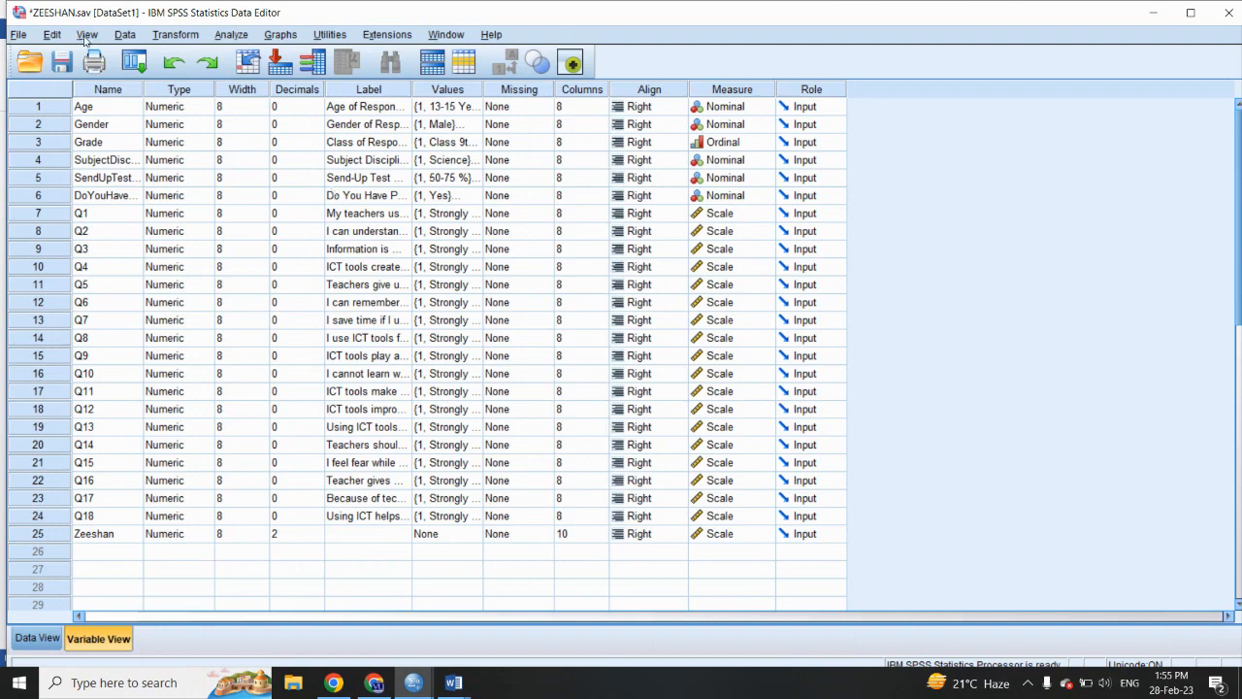
- Set up an Independent-Samples T Test with the newly computed variable as the test variable
left_click(228, 37)
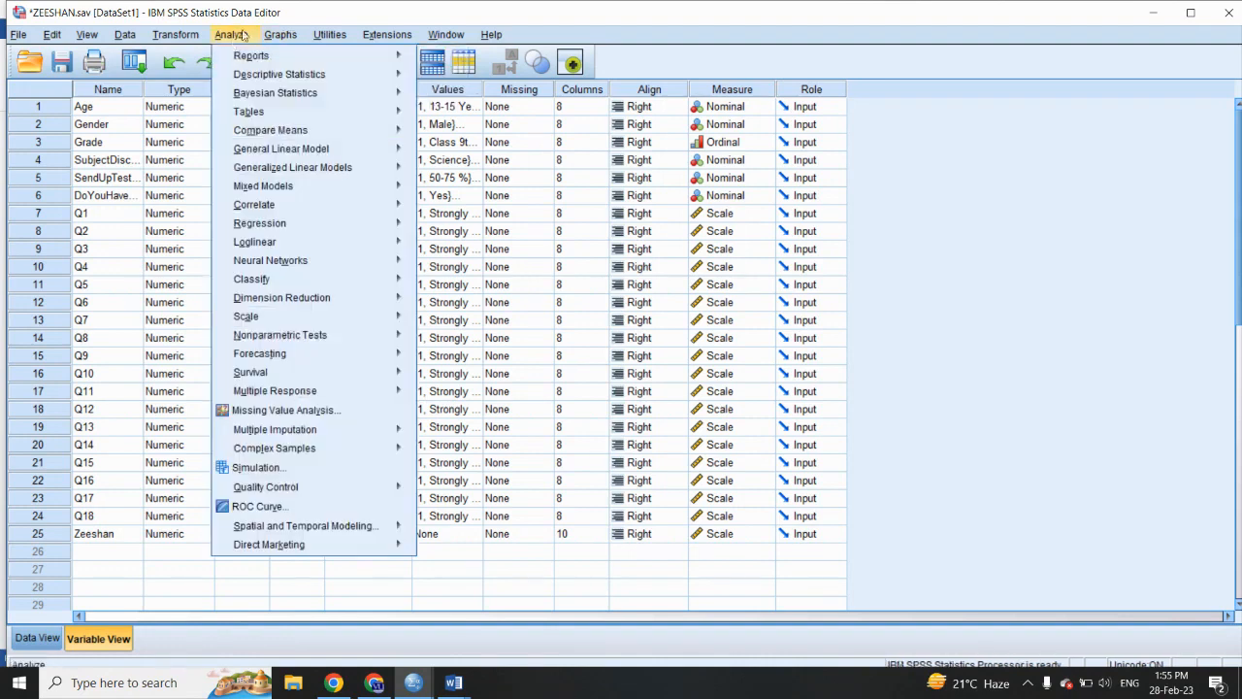
mouse_move(253, 130)
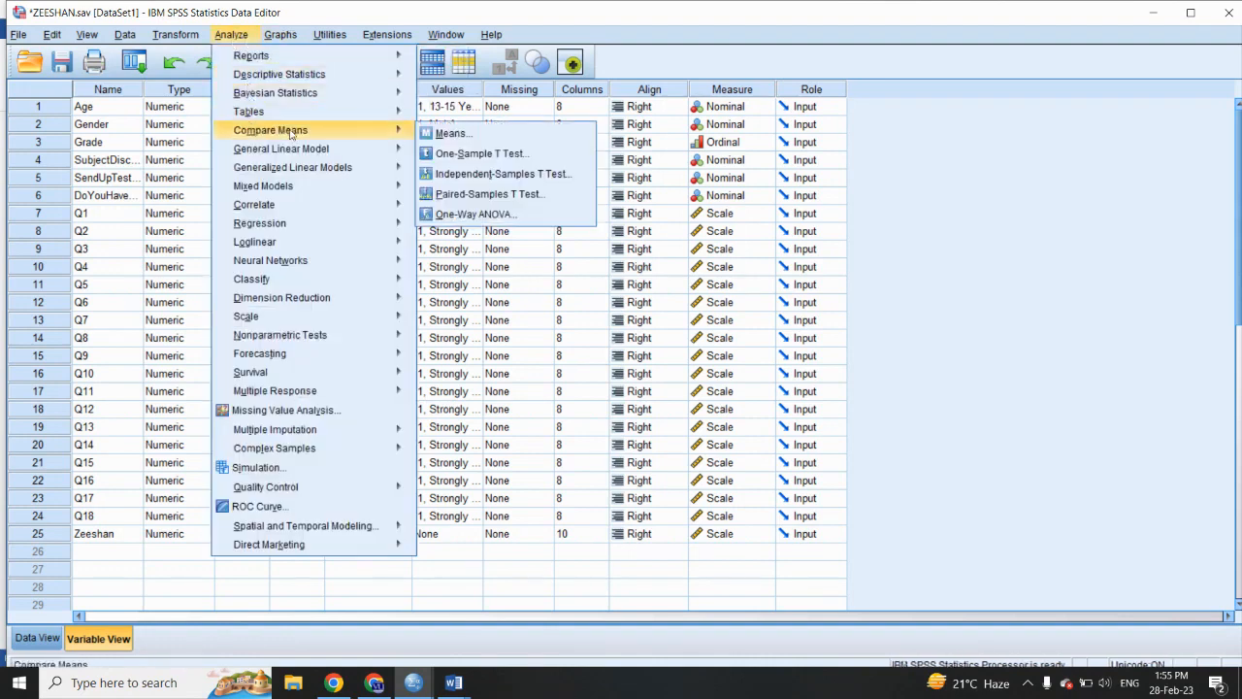
left_click(449, 178)
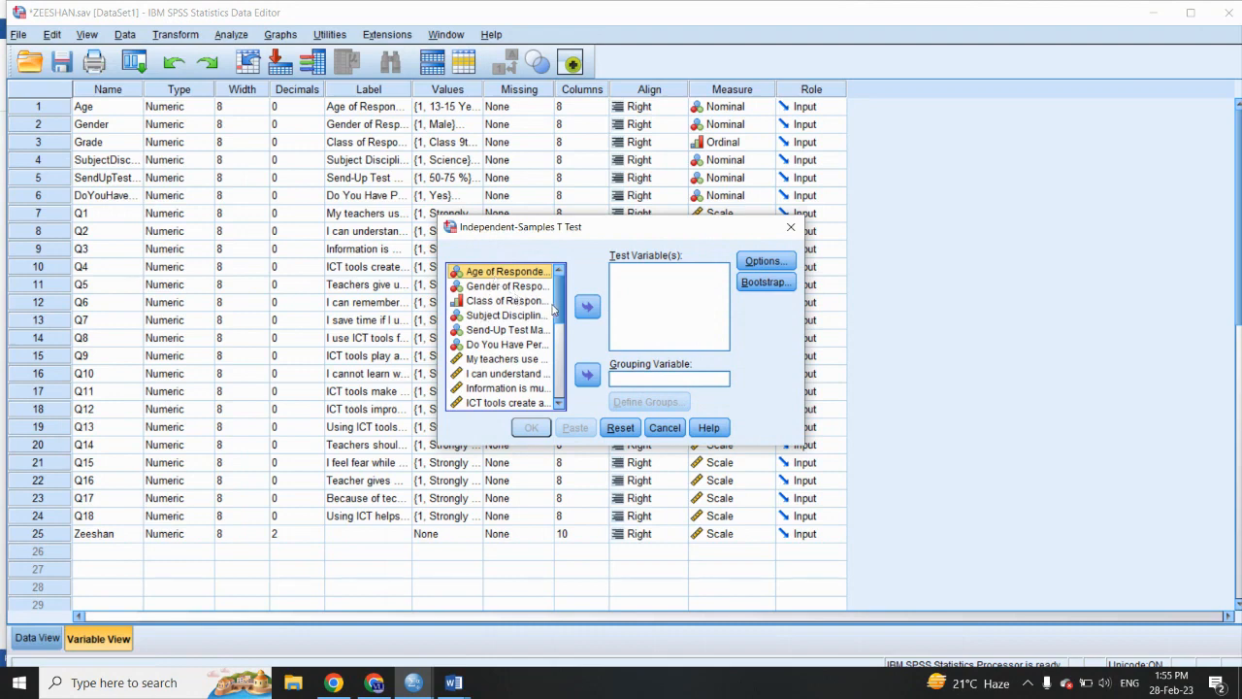
left_click_drag(560, 311, 569, 407)
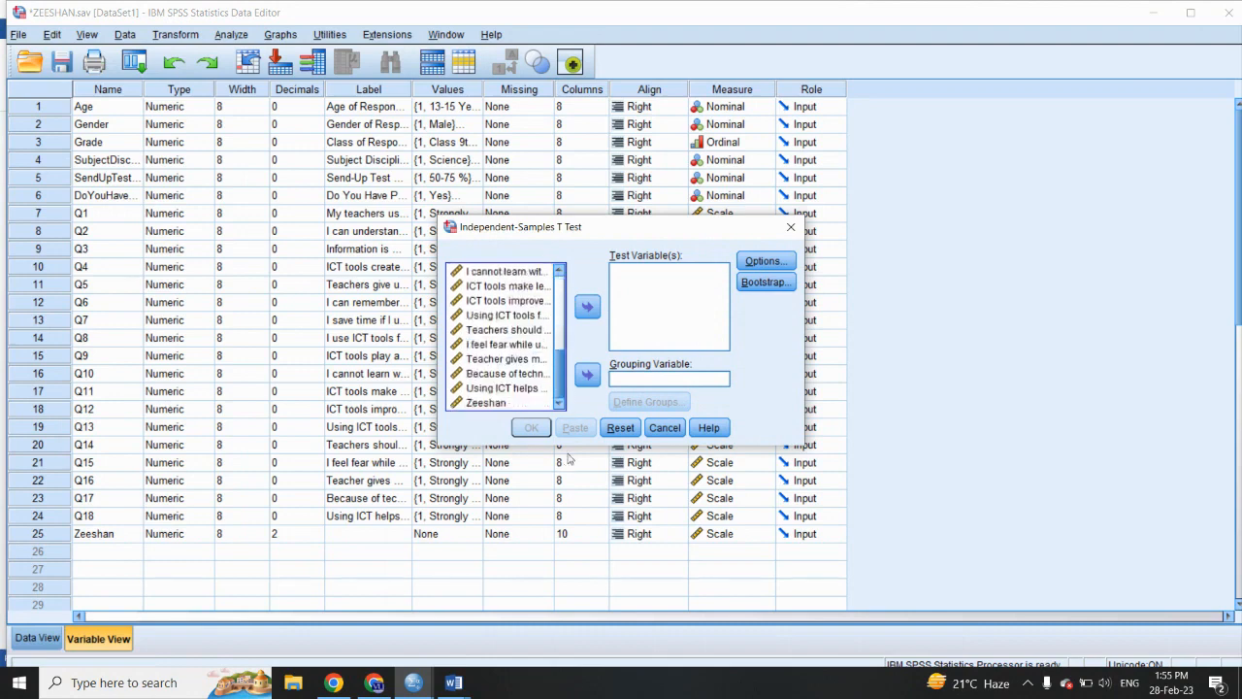
left_click(498, 406)
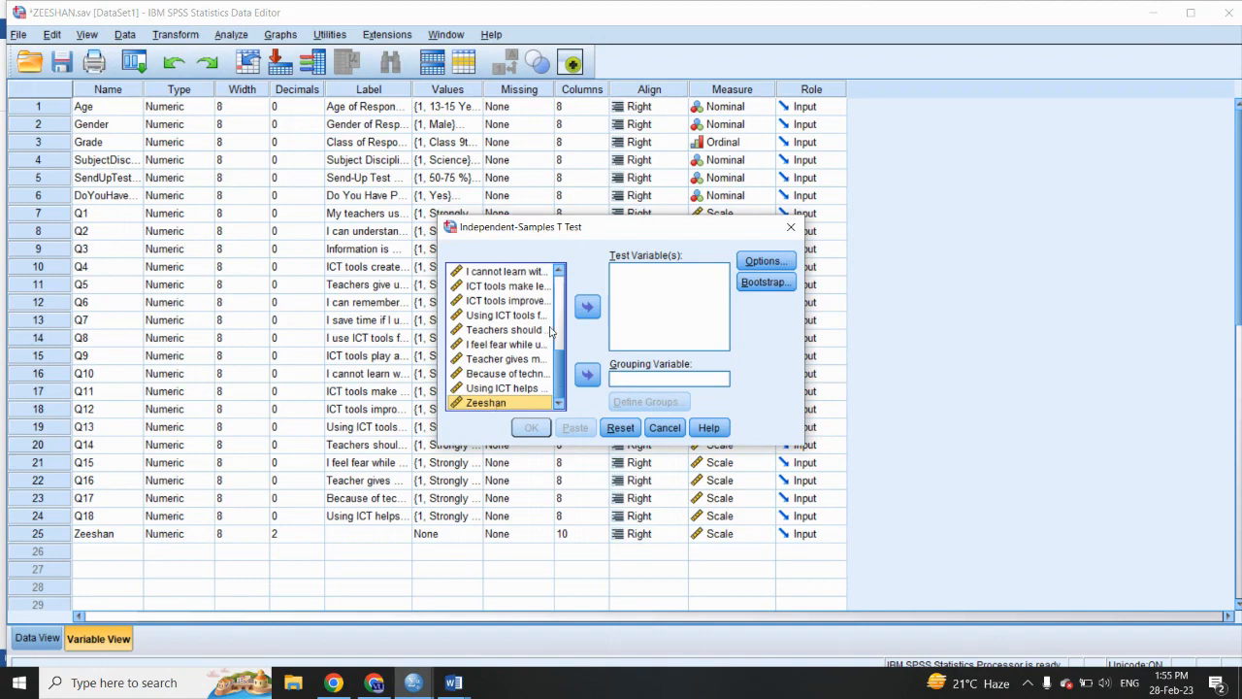
left_click(587, 307)
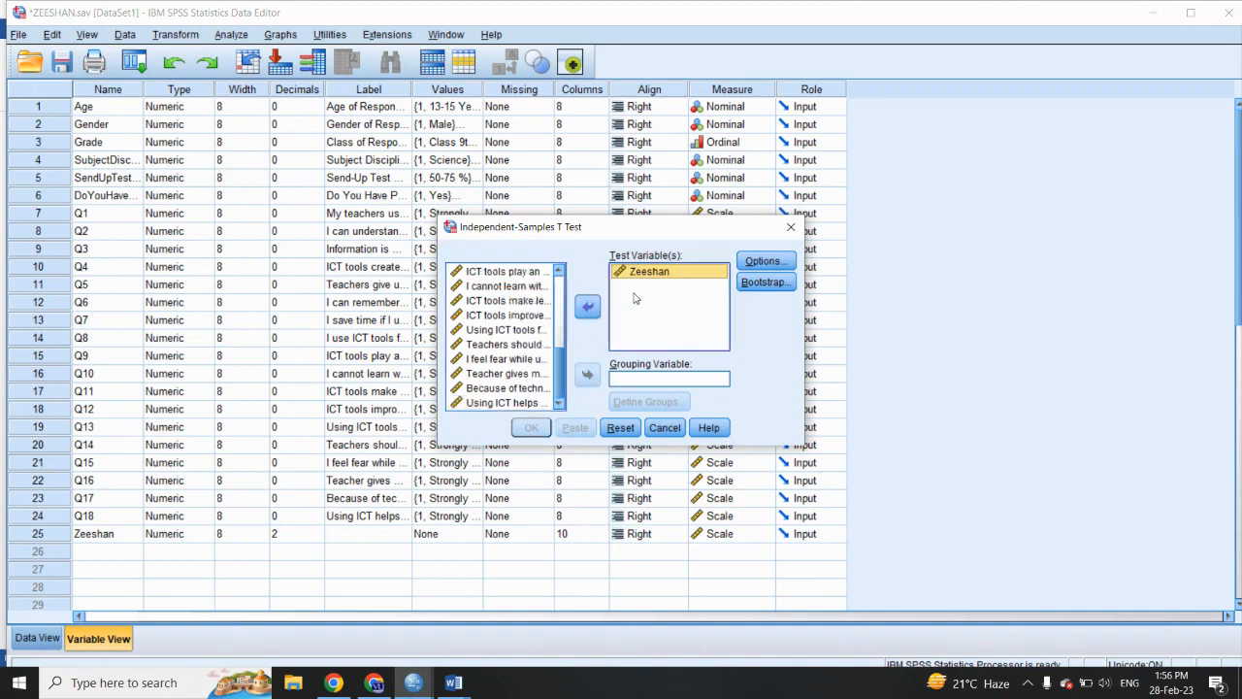
- Use Gender of Respondent as the grouping variable for the t-test
left_click_drag(557, 361, 560, 275)
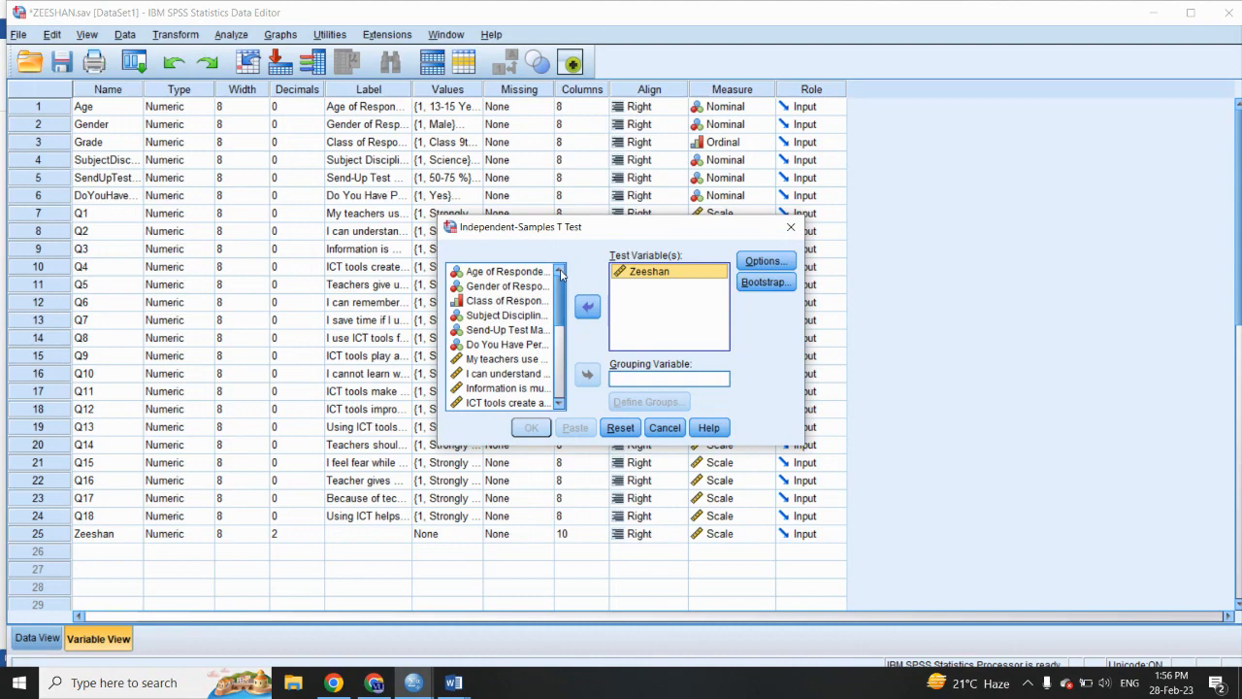
left_click(507, 288)
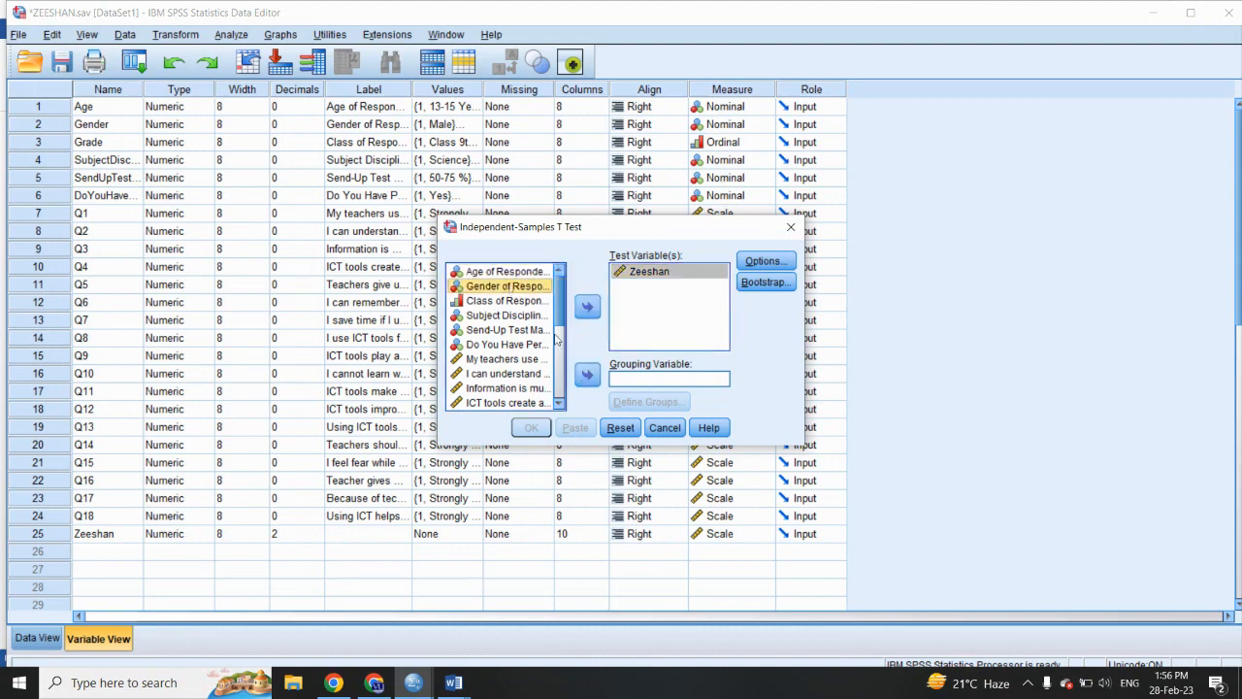
left_click(587, 374)
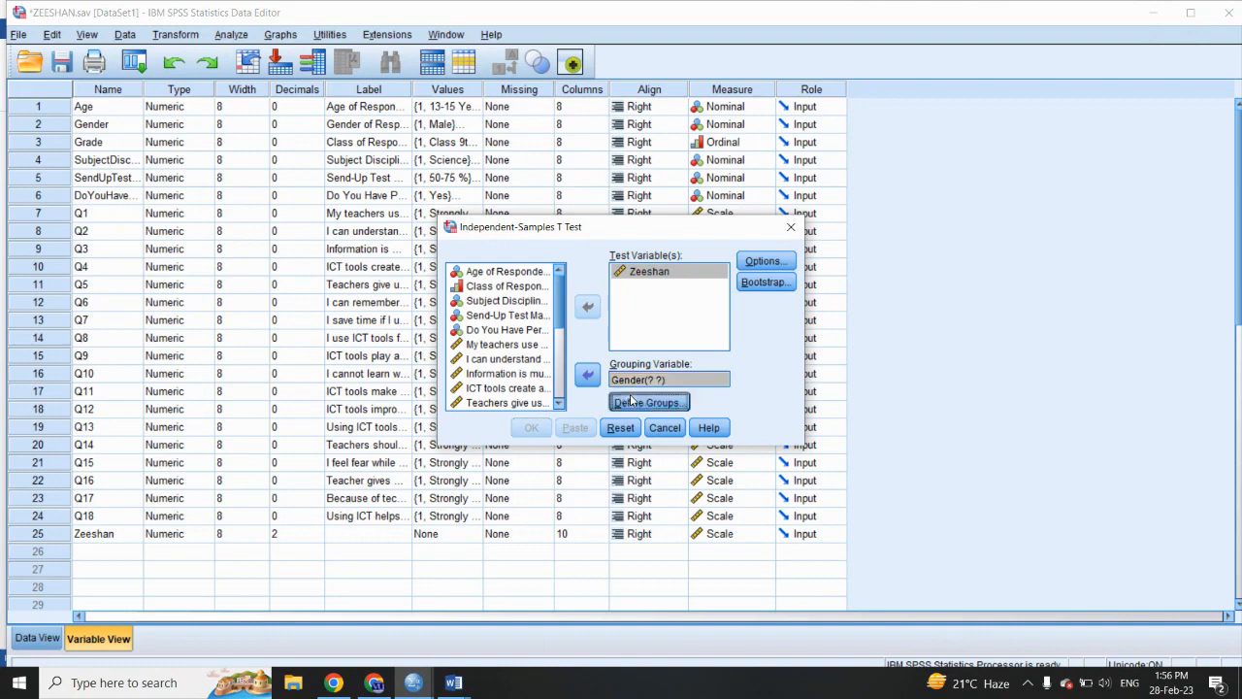
- Define the gender groups as 1 and 2, run the t-test, and enlarge the output window
left_click(631, 401)
left_click(622, 310)
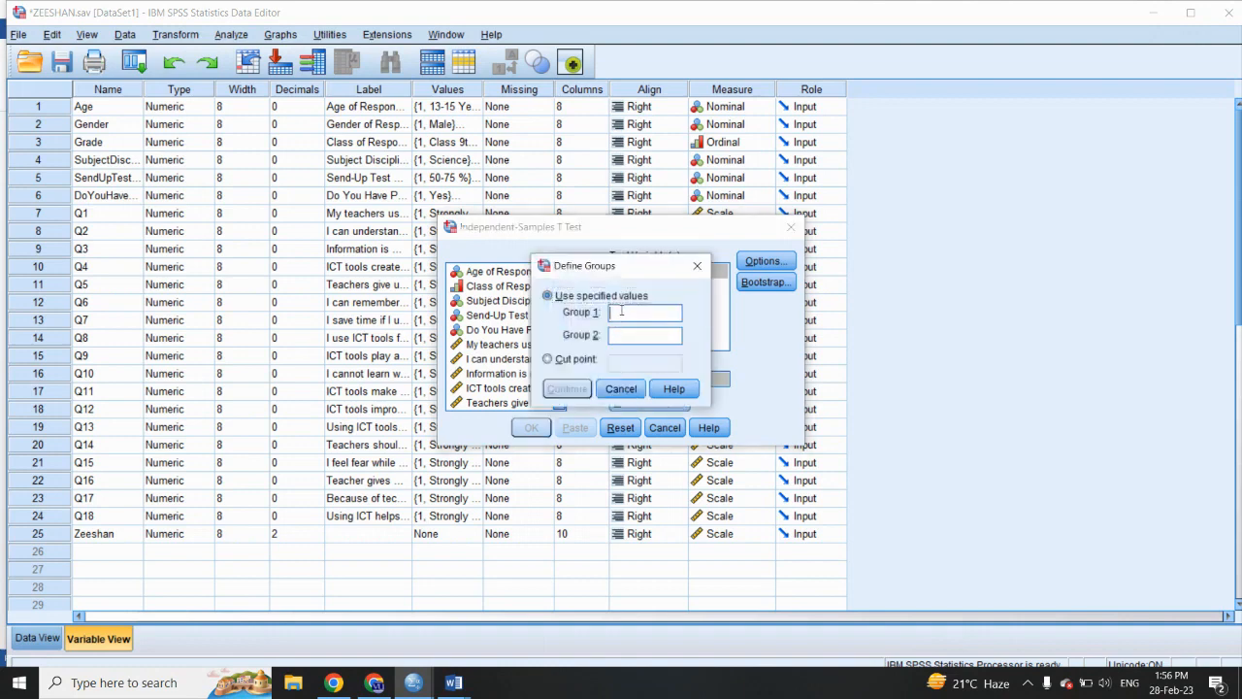
type("2")
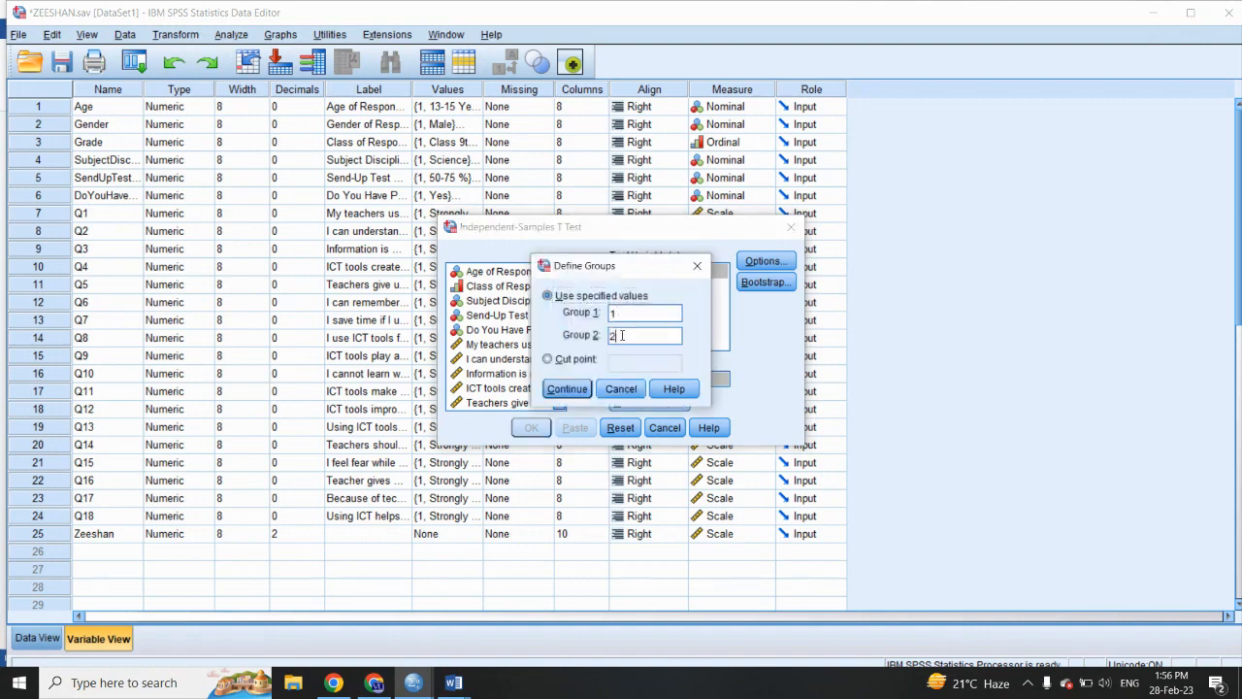
left_click(567, 388)
left_click(531, 428)
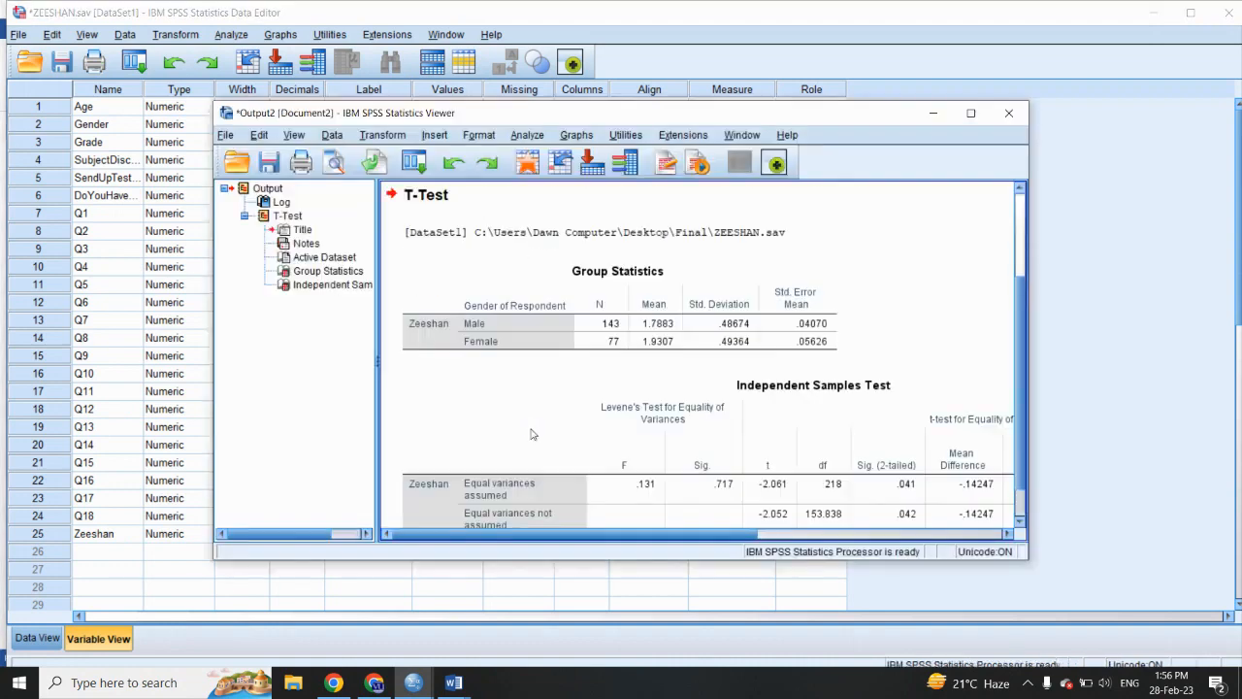
left_click(970, 113)
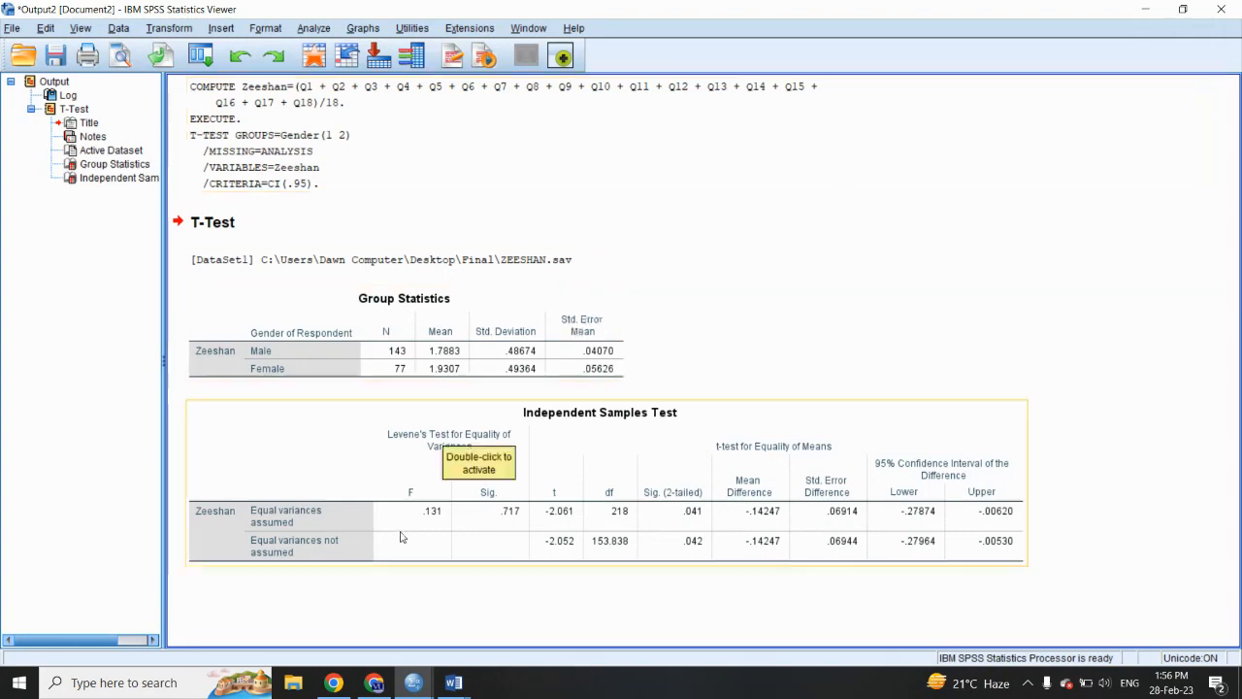
- Switch to the research report in Word and cut Table 4.27, the gender t-test, together with its interpretation paragraph
mouse_move(454, 683)
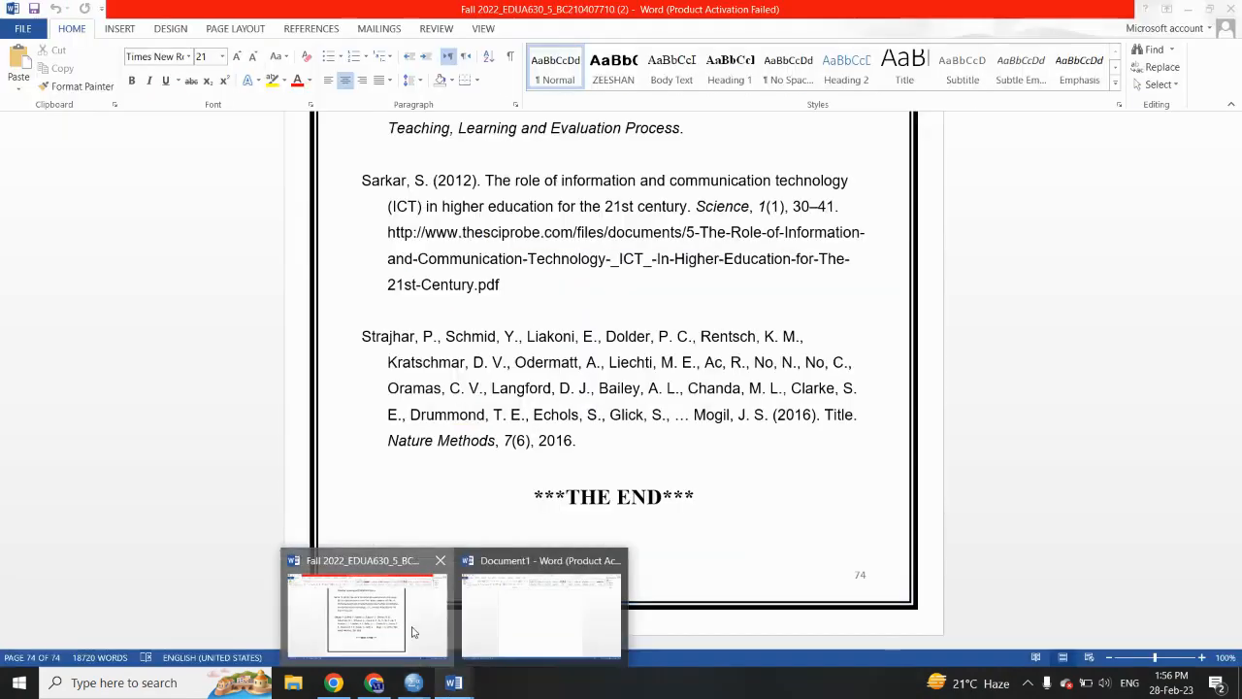
left_click(412, 632)
scroll(615, 328, "up", 20)
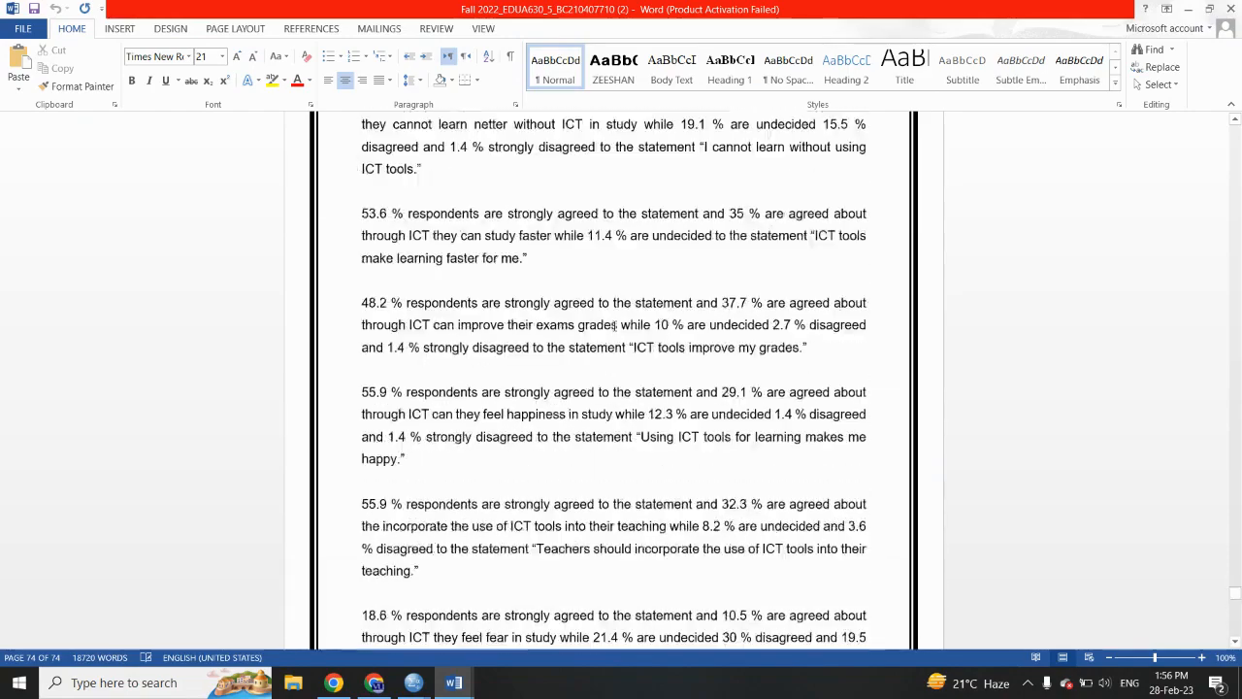
scroll(615, 327, "down", 15)
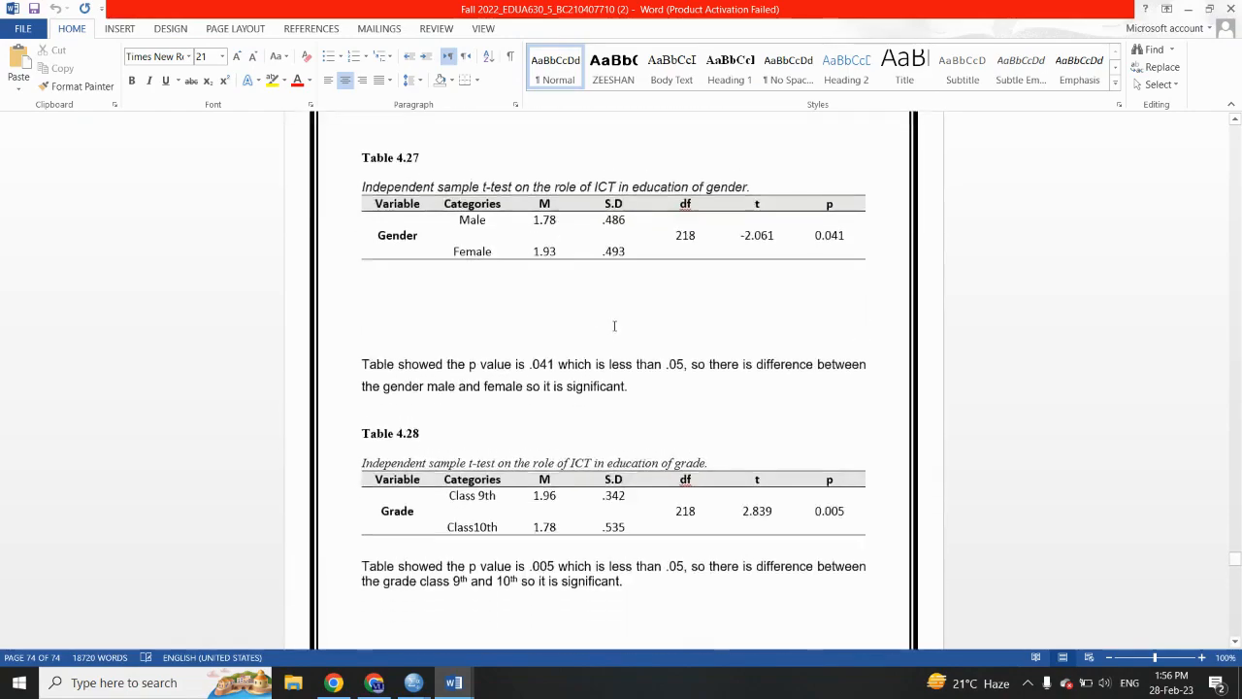
scroll(511, 467, "up", 5)
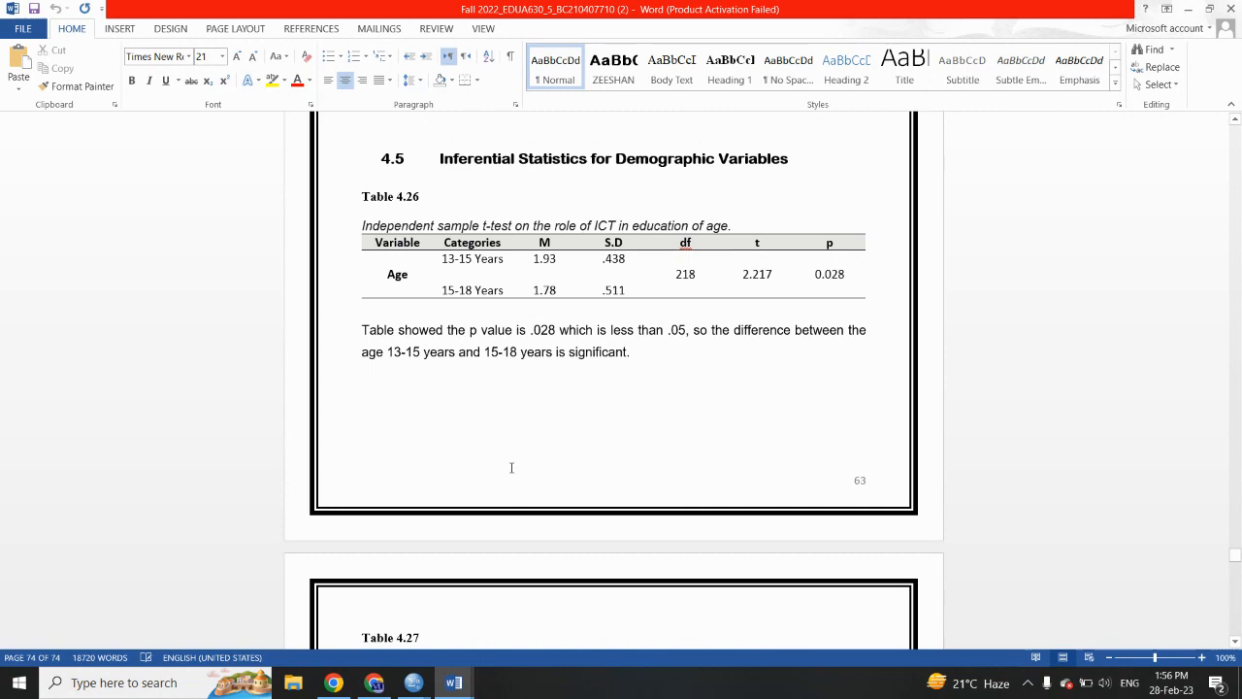
scroll(514, 473, "down", 5)
left_click_drag(629, 599, 326, 363)
key("ctrl+c")
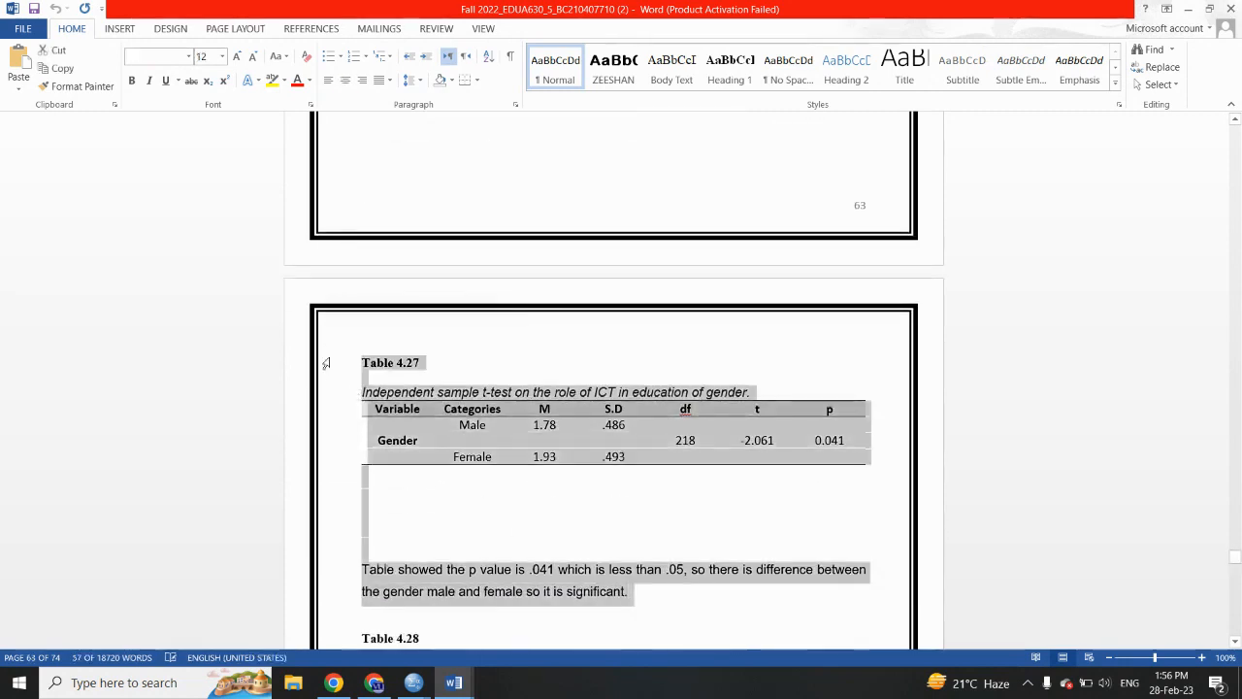
key("Delete")
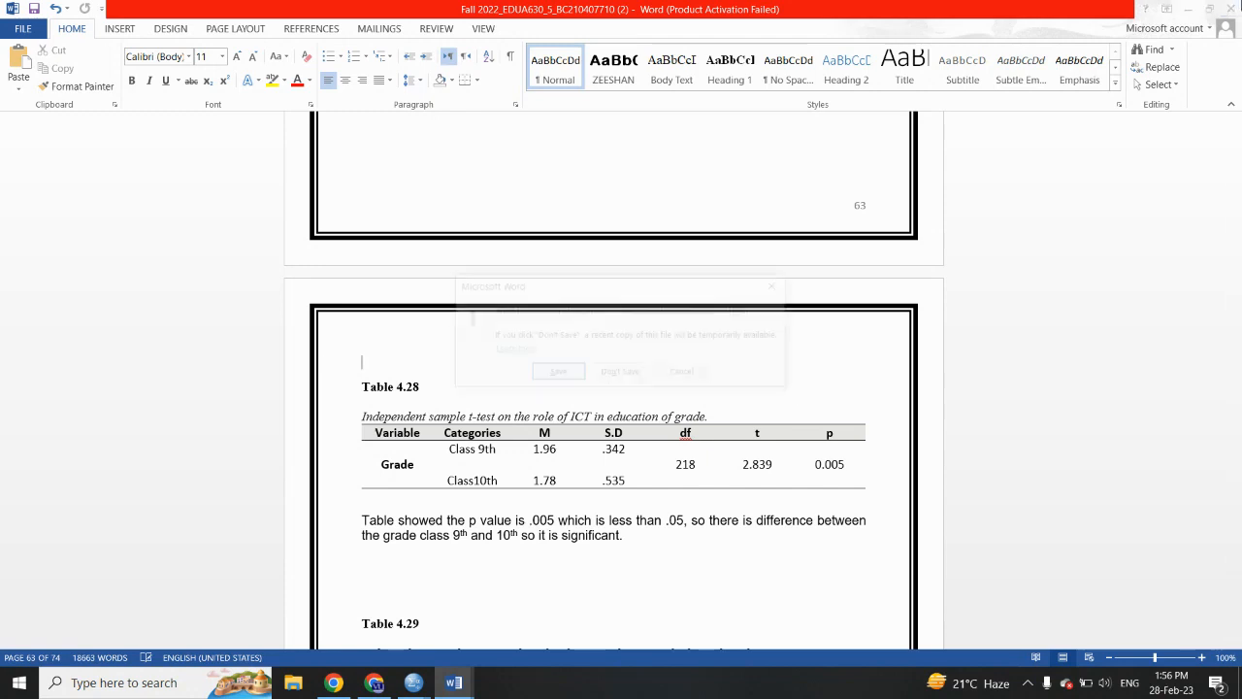
- Close the report without saving and paste the cut table and paragraph into the blank Word document, Document1
left_click(1231, 9)
left_click(636, 373)
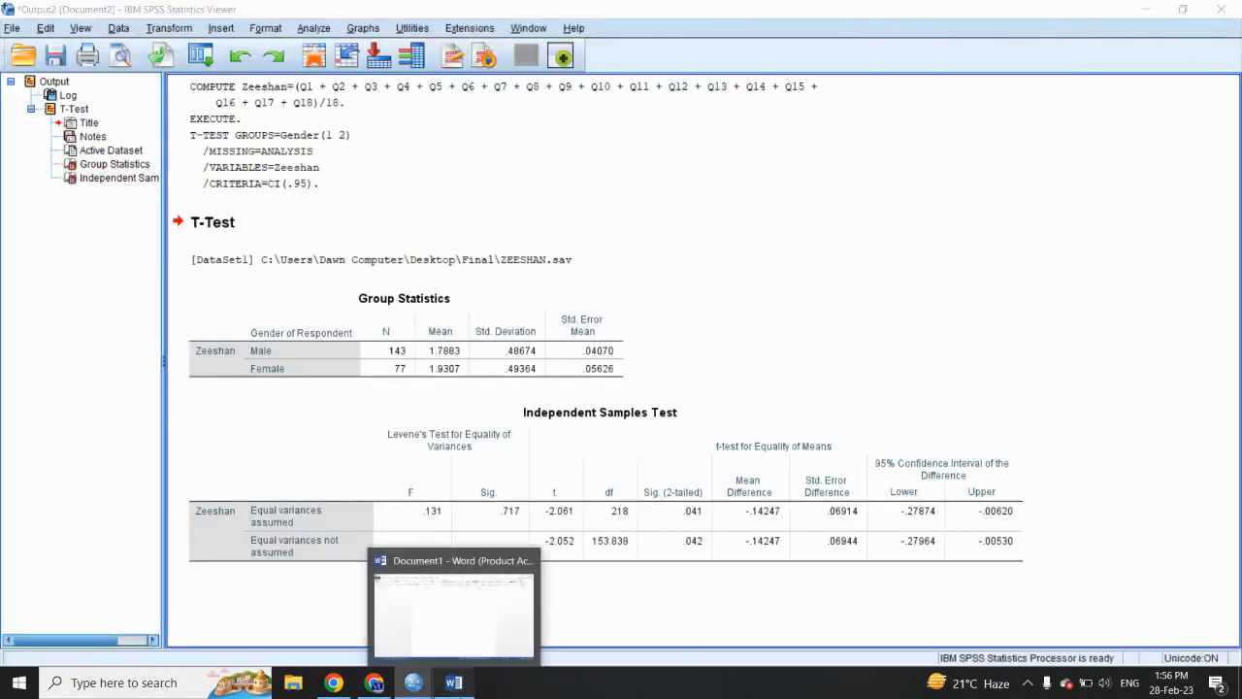
left_click(453, 682)
key("ctrl+v")
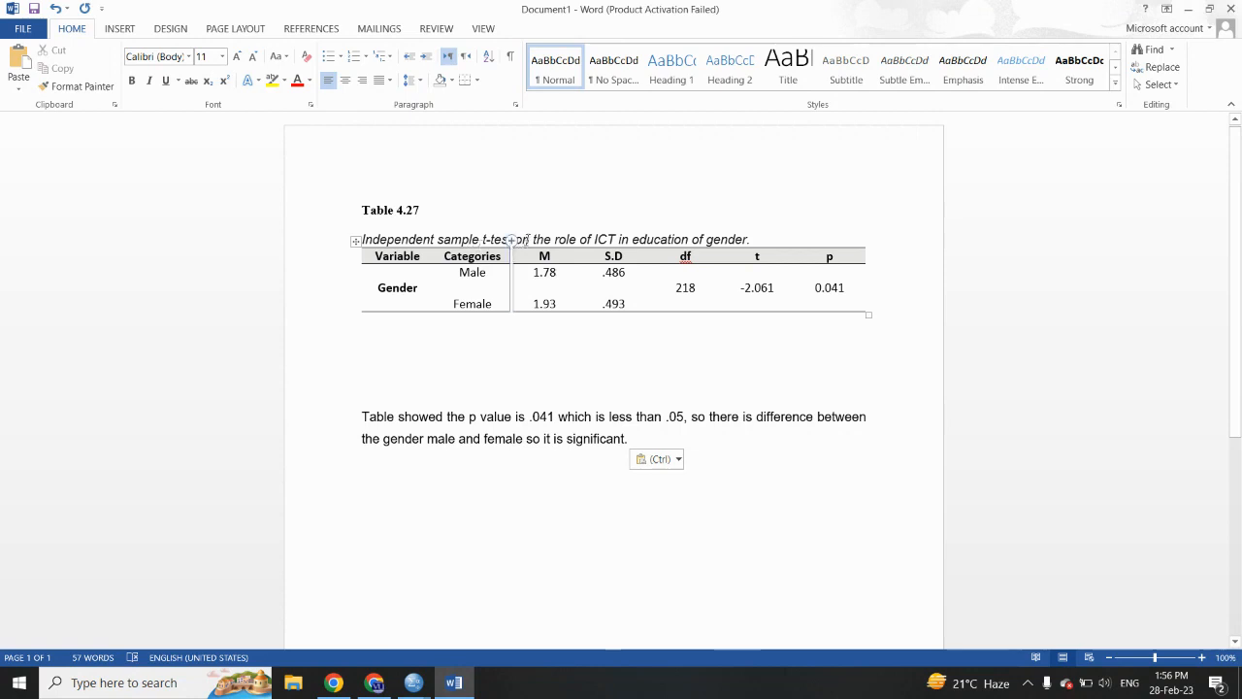
- Highlight the phrase "the role of ICT in education" in yellow in the caption of Table 4.27
left_click_drag(535, 239, 689, 239)
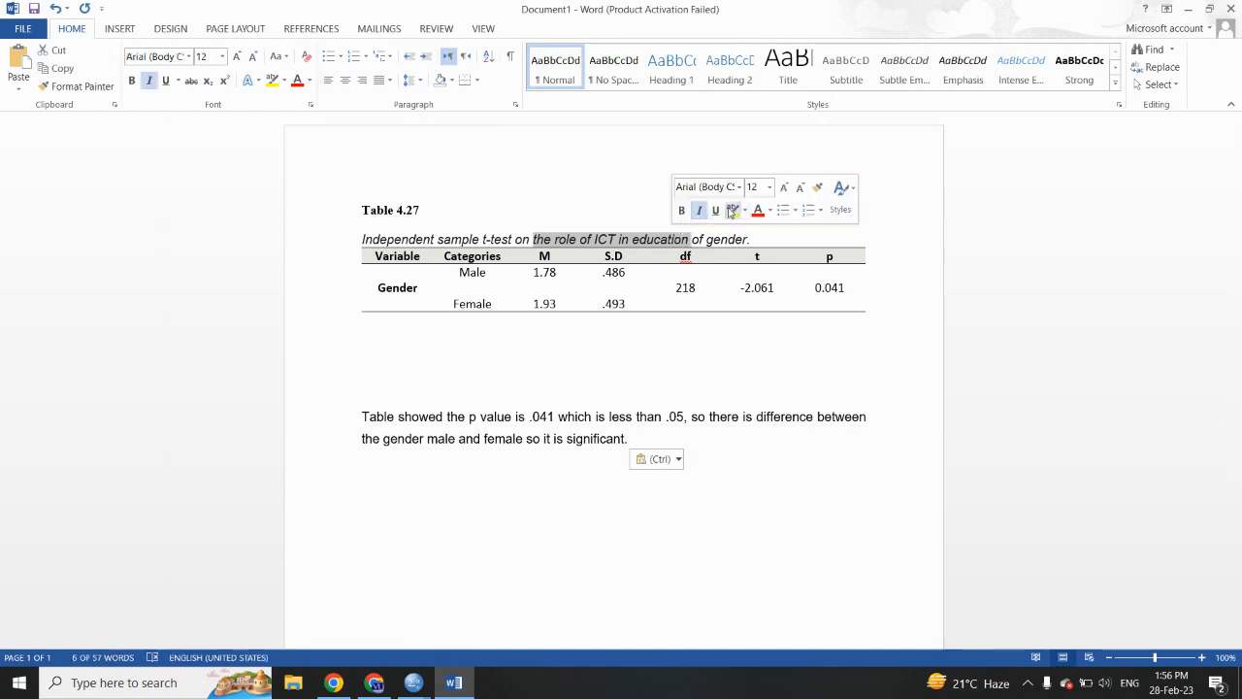
left_click(732, 211)
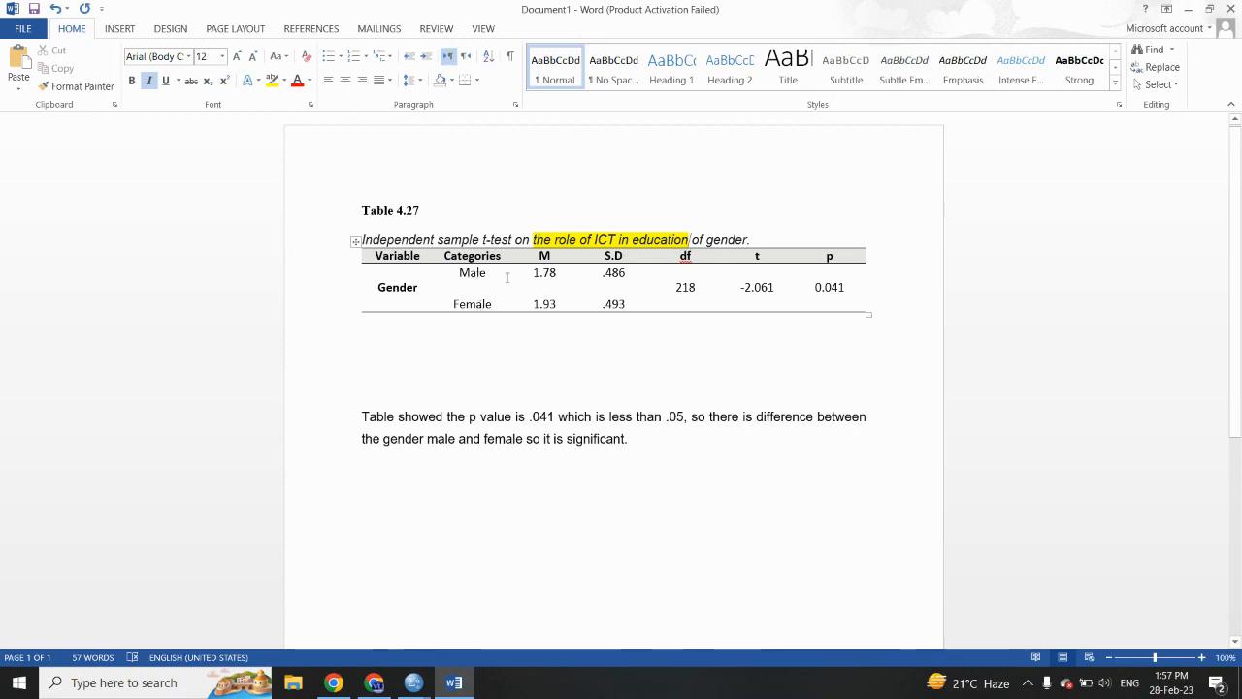
- Compare the male and female means and standard deviations in the SPSS Group Statistics output with the M and S.D columns of Word's Table 4.27
mouse_move(413, 682)
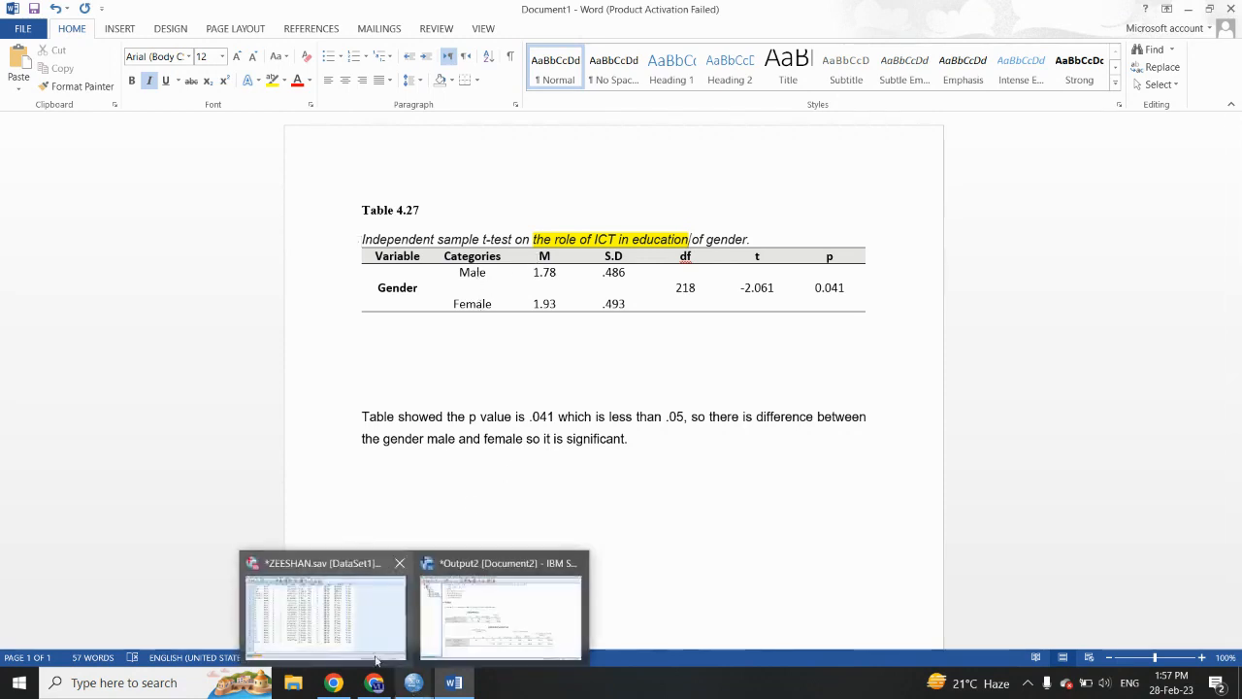
left_click(506, 599)
left_click(392, 375)
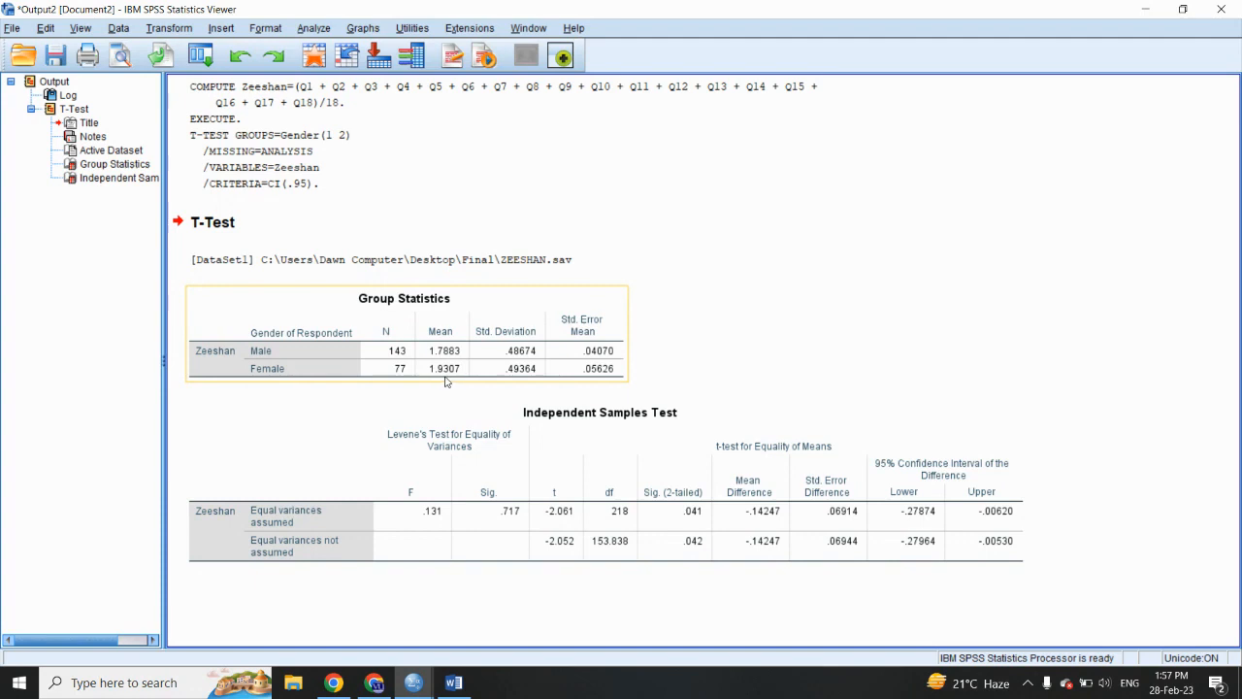
left_click(453, 682)
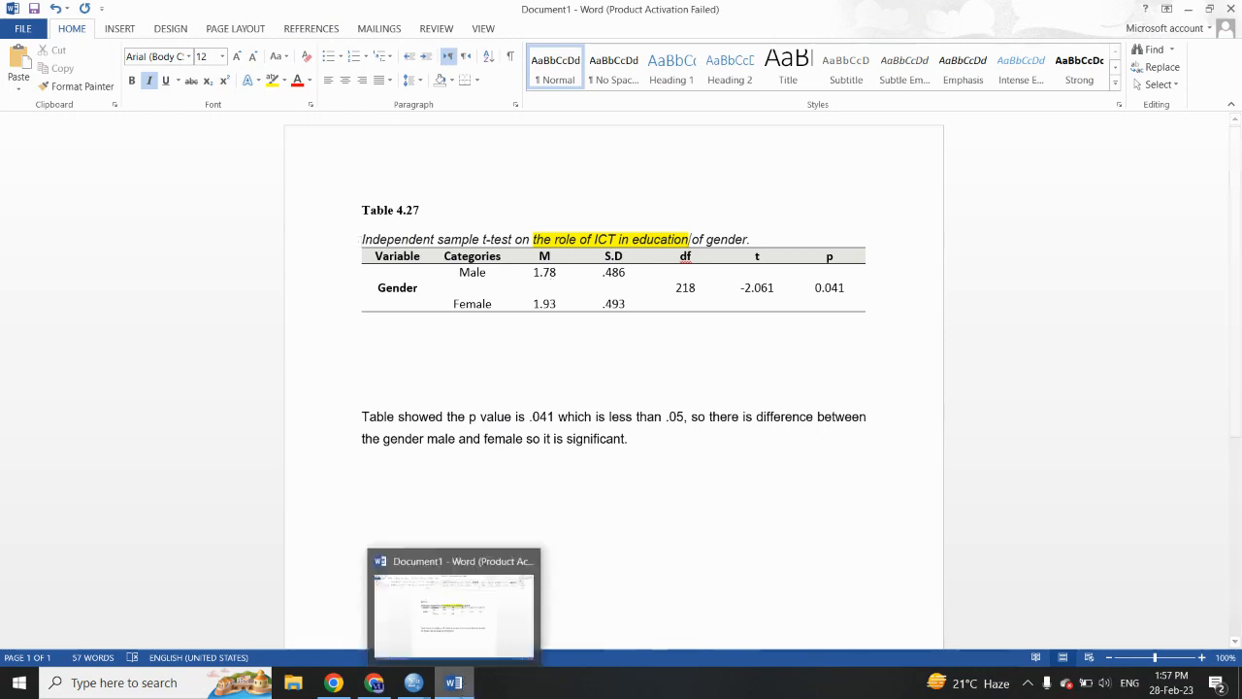
left_click(453, 682)
left_click(453, 682)
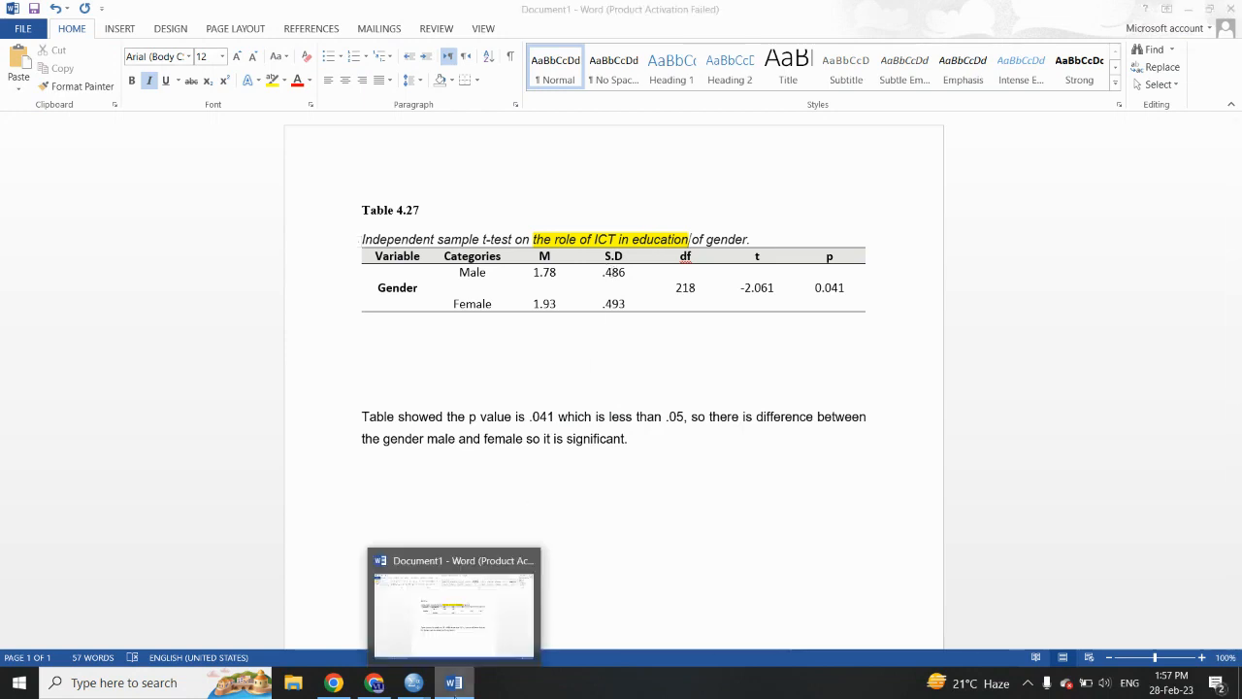
left_click(453, 683)
left_click(506, 371)
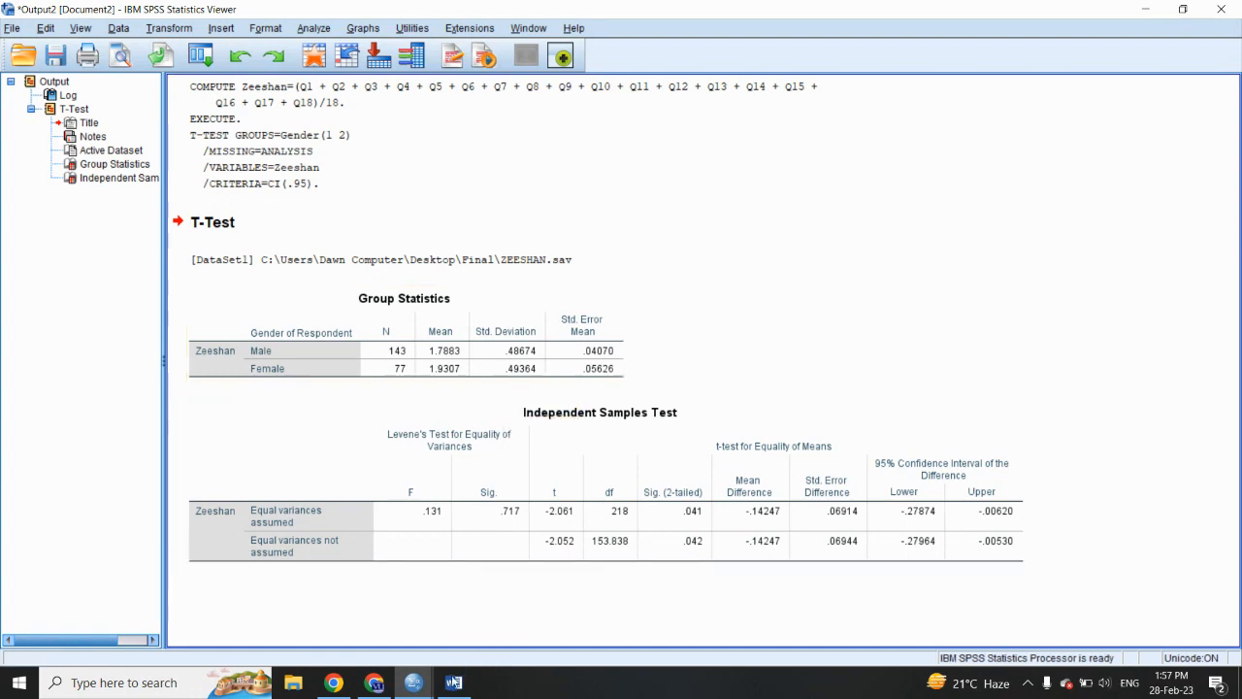
left_click(453, 679)
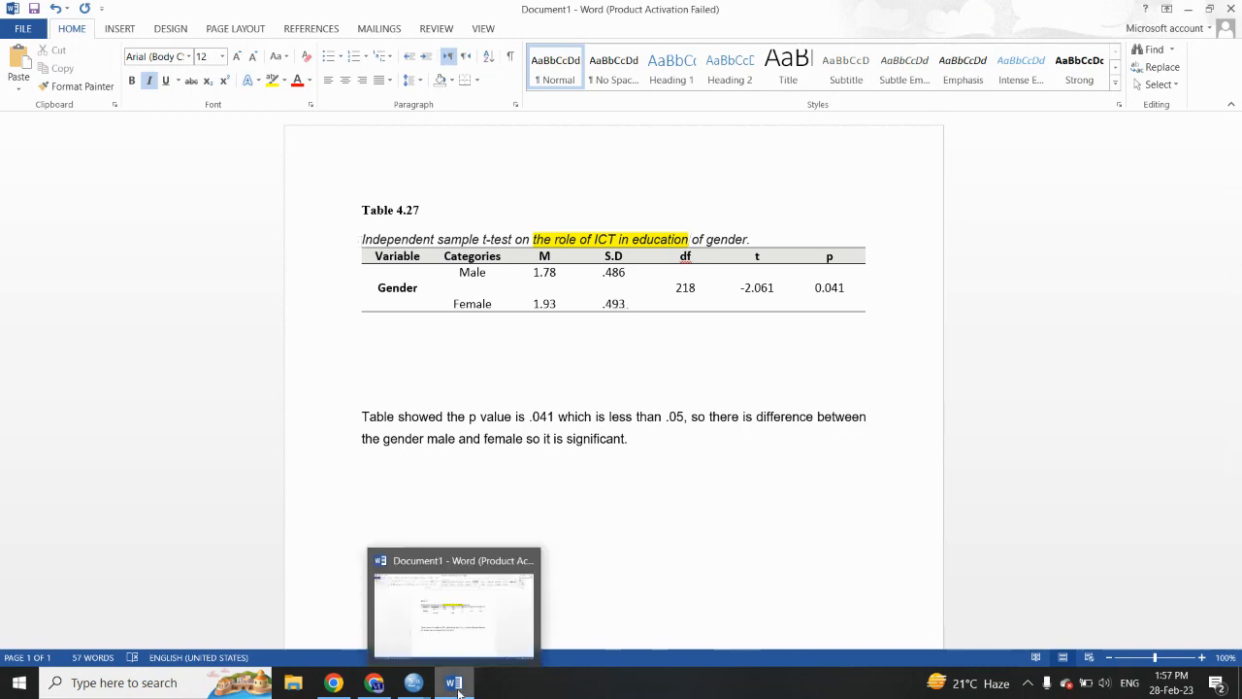
- Check the df, t and two-tailed significance values in the SPSS Independent Samples Test output against Table 4.27 in Word
left_click(414, 682)
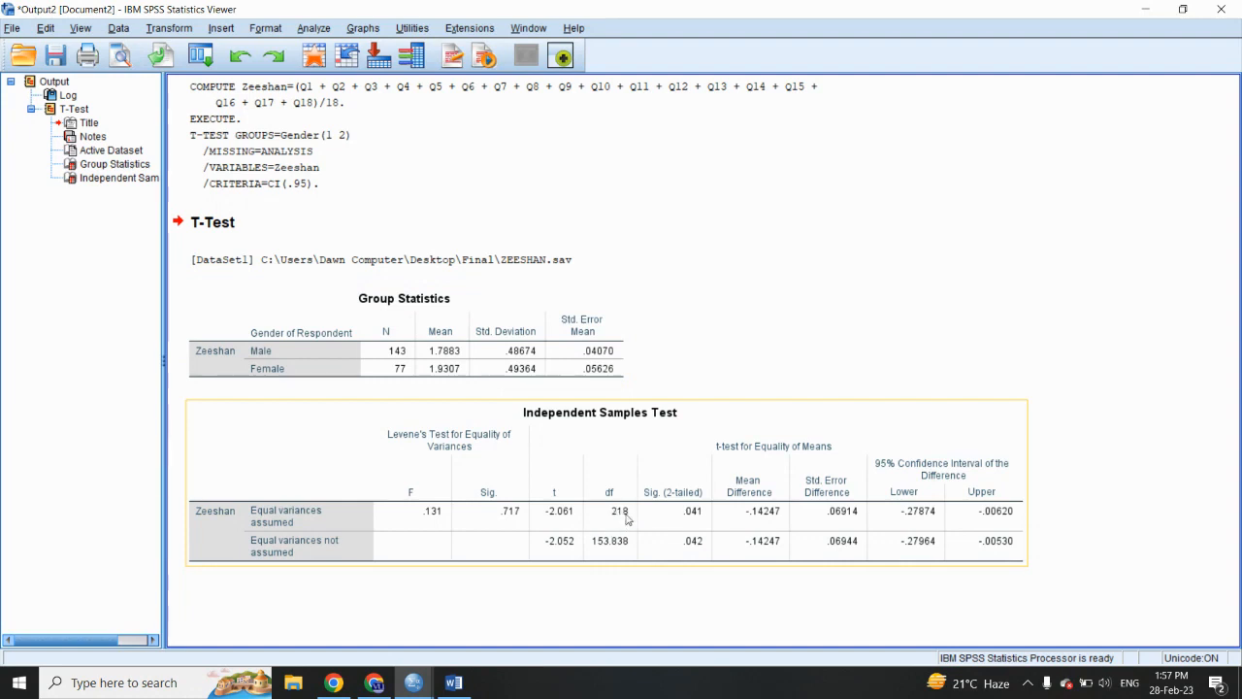
left_click(456, 684)
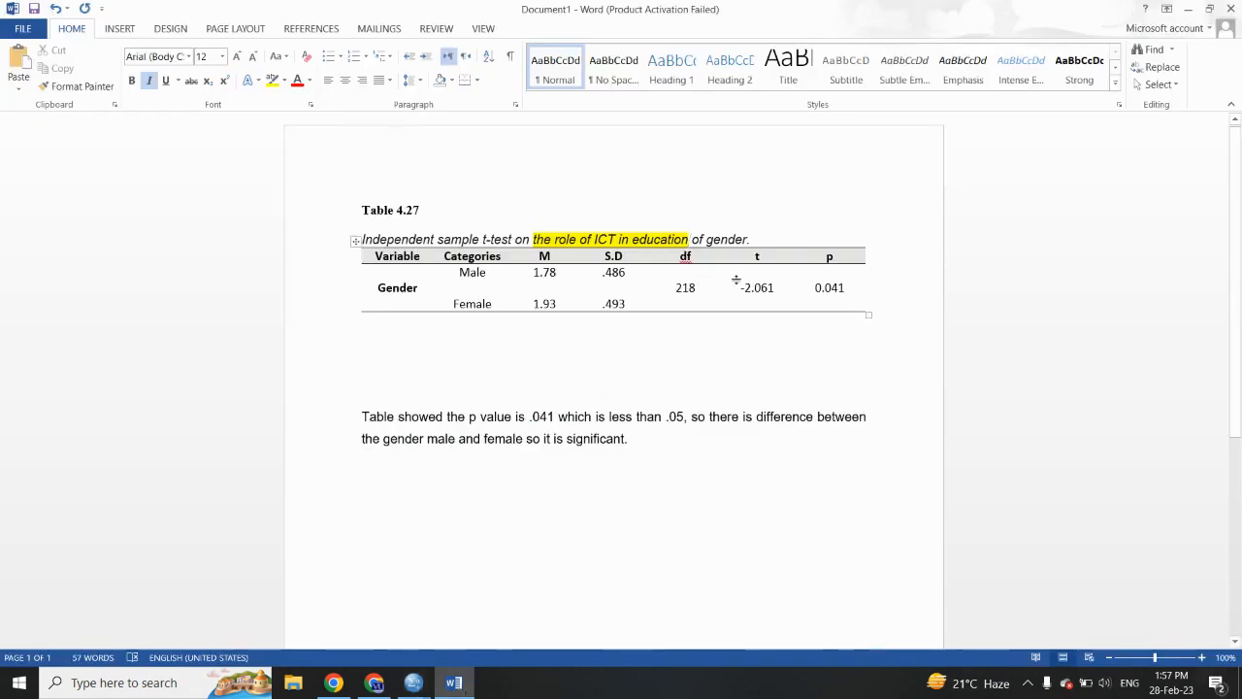
left_click(460, 689)
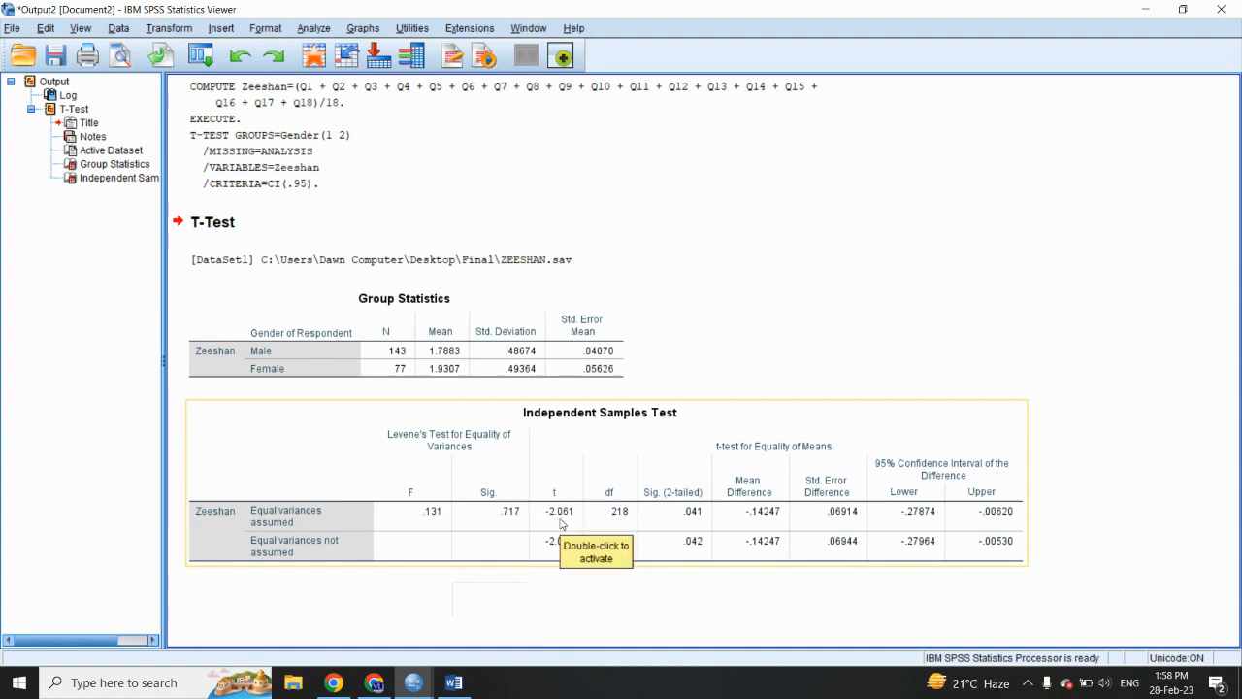
left_click(465, 683)
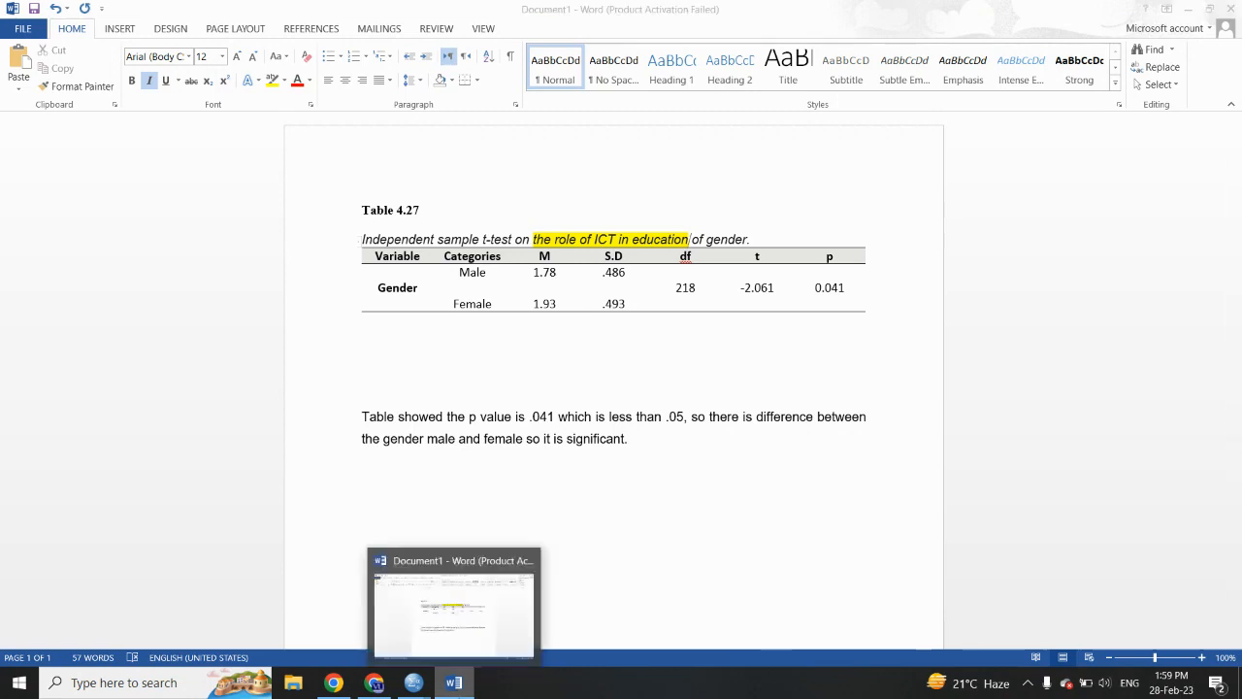
left_click(454, 682)
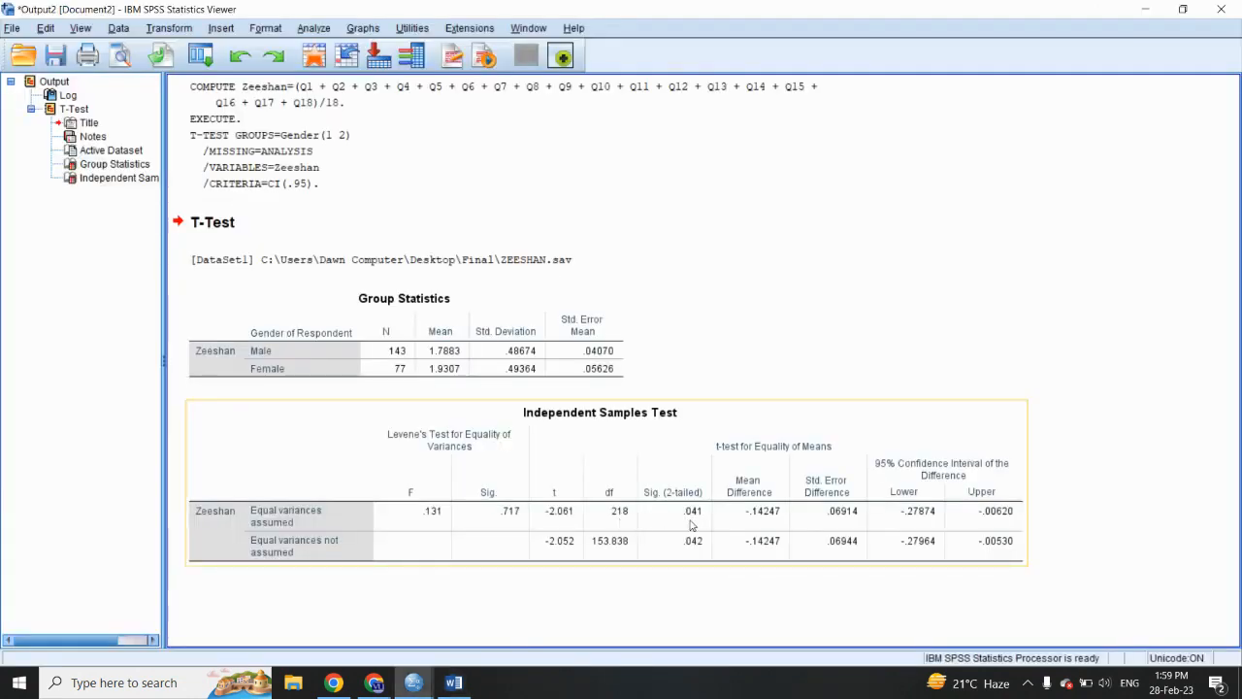
left_click(453, 682)
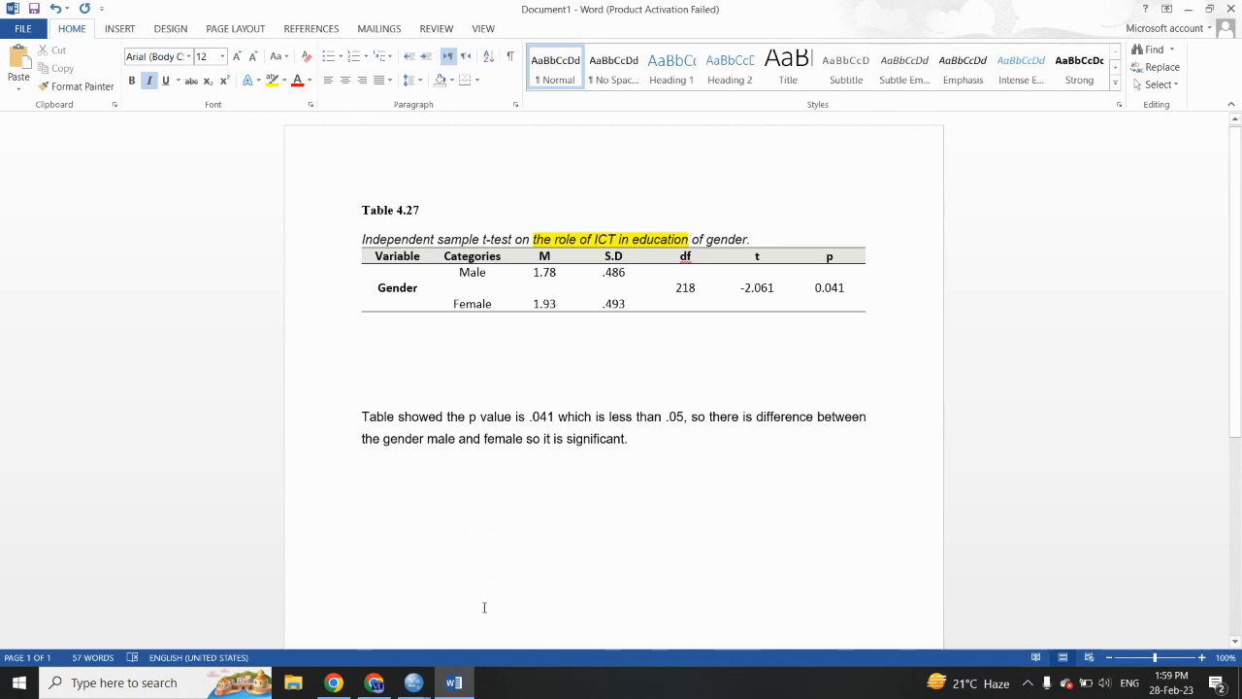
left_click(456, 687)
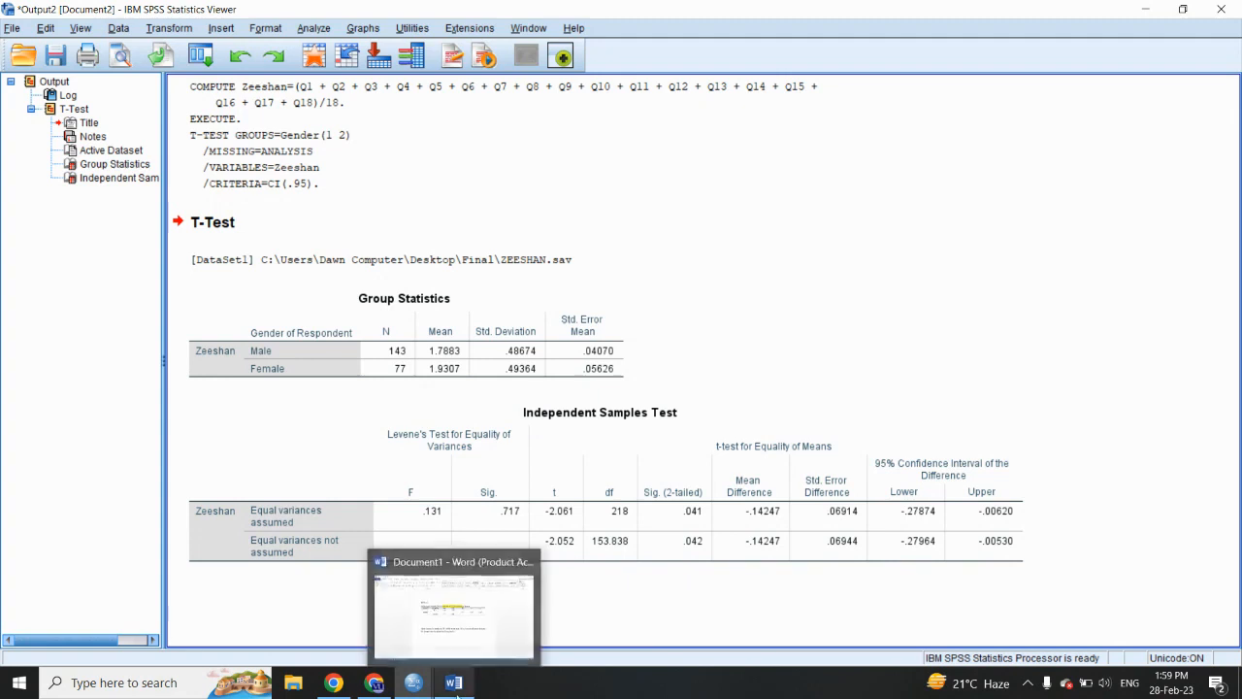
left_click(454, 683)
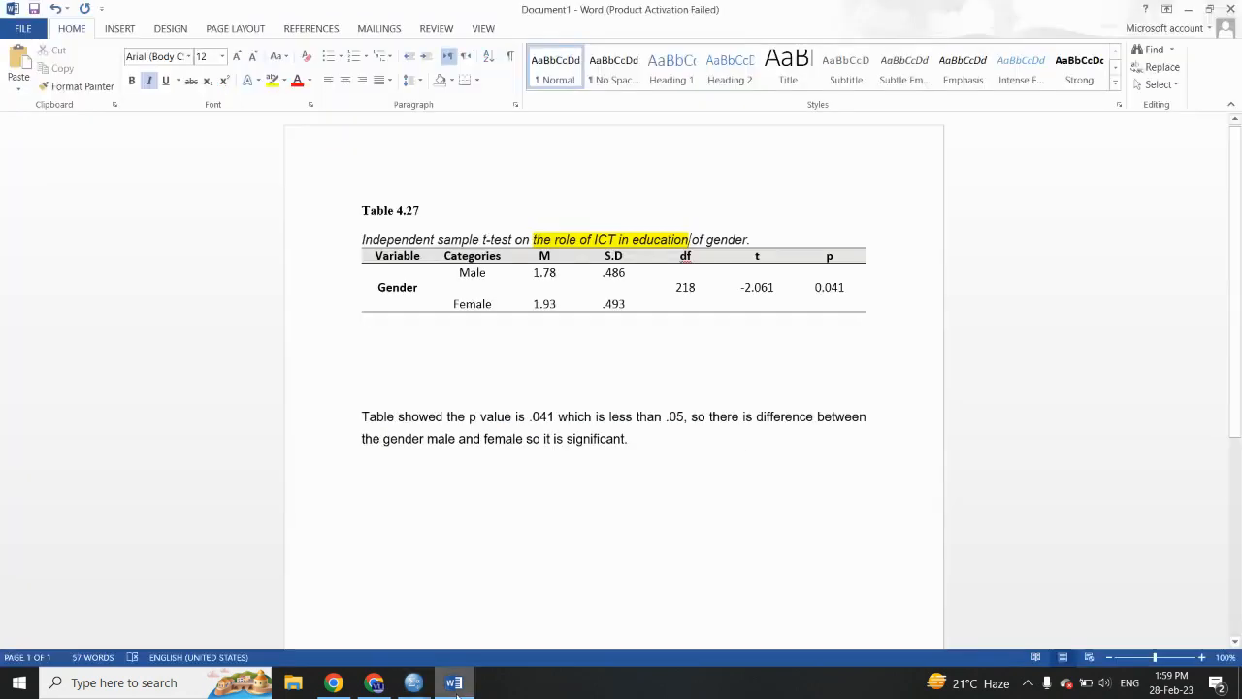
- Remove the extra blank lines between Table 4.27 and its interpretation paragraph, and highlight the table's p value in yellow
left_click(522, 375)
key("BackSpace")
key("BackSpace")
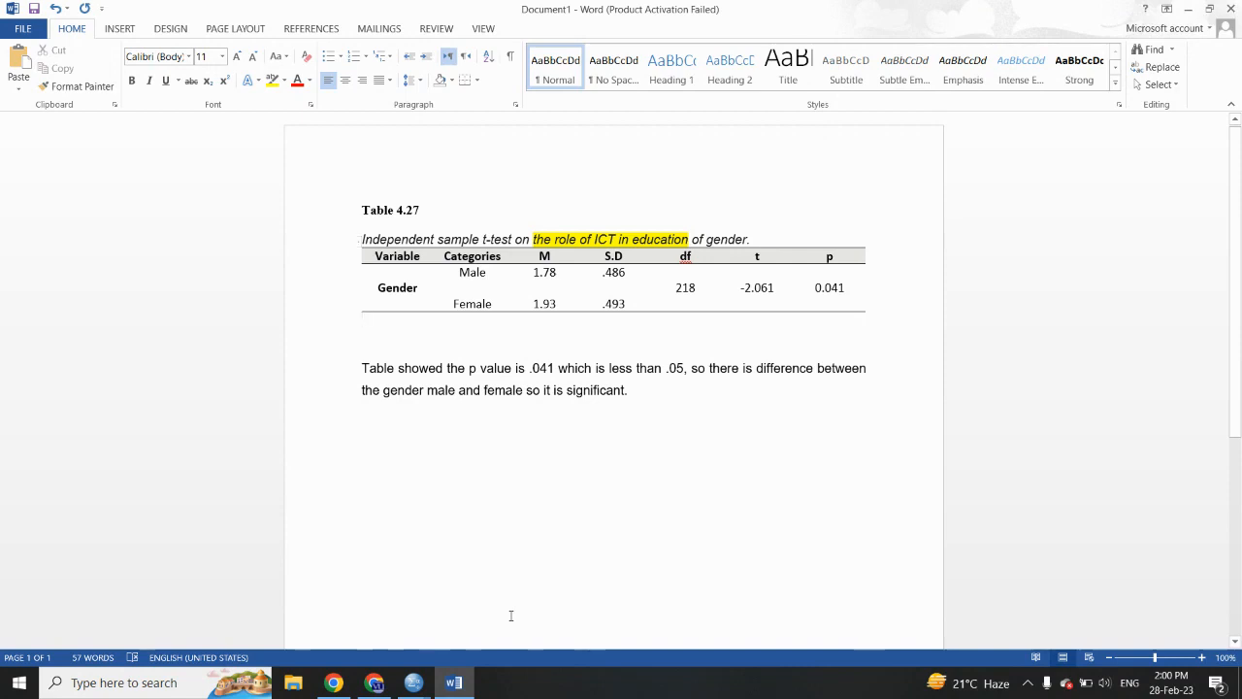
double_click(821, 291)
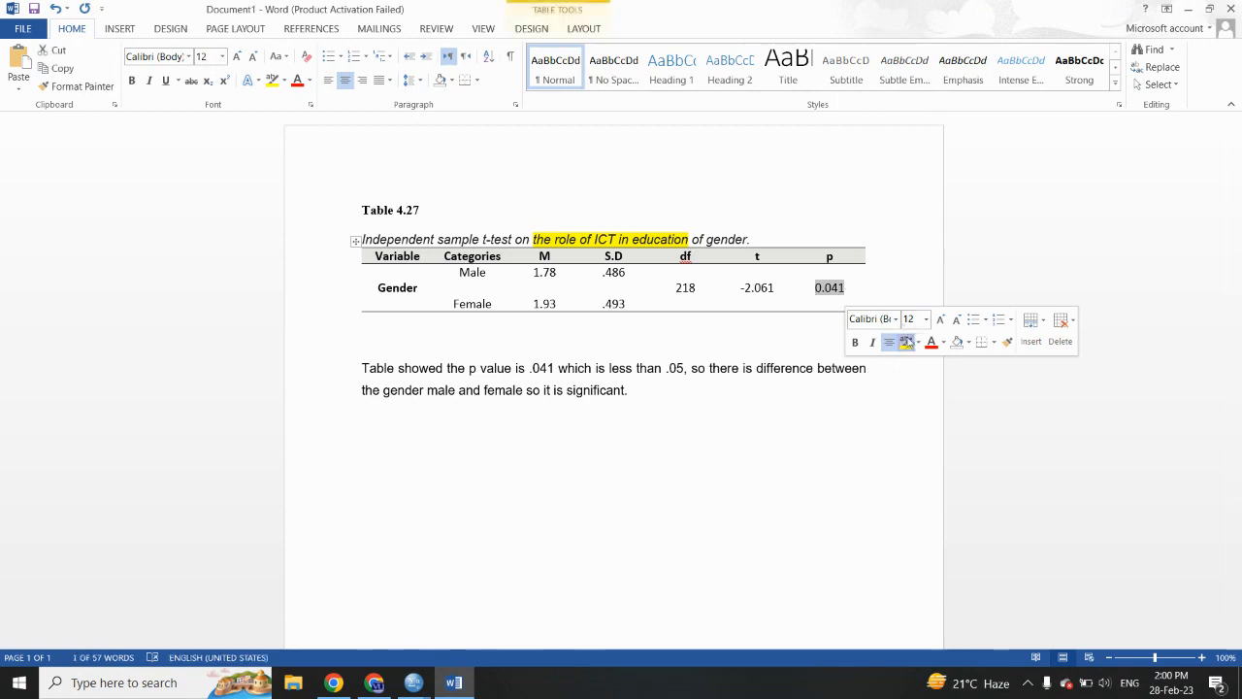
left_click(907, 341)
left_click(753, 366)
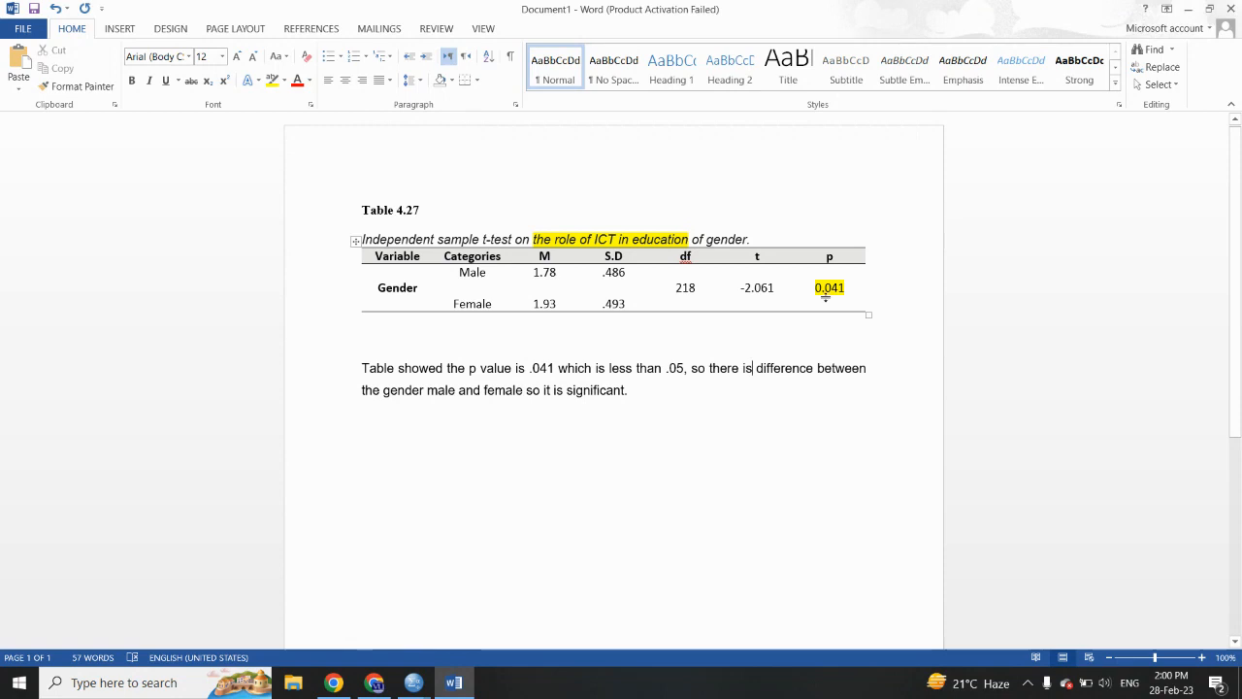
- Set the p value to 0.071 in Table 4.27 and to .071 in the interpretation paragraph
left_click(846, 289)
key("BackSpace")
key("BackSpace")
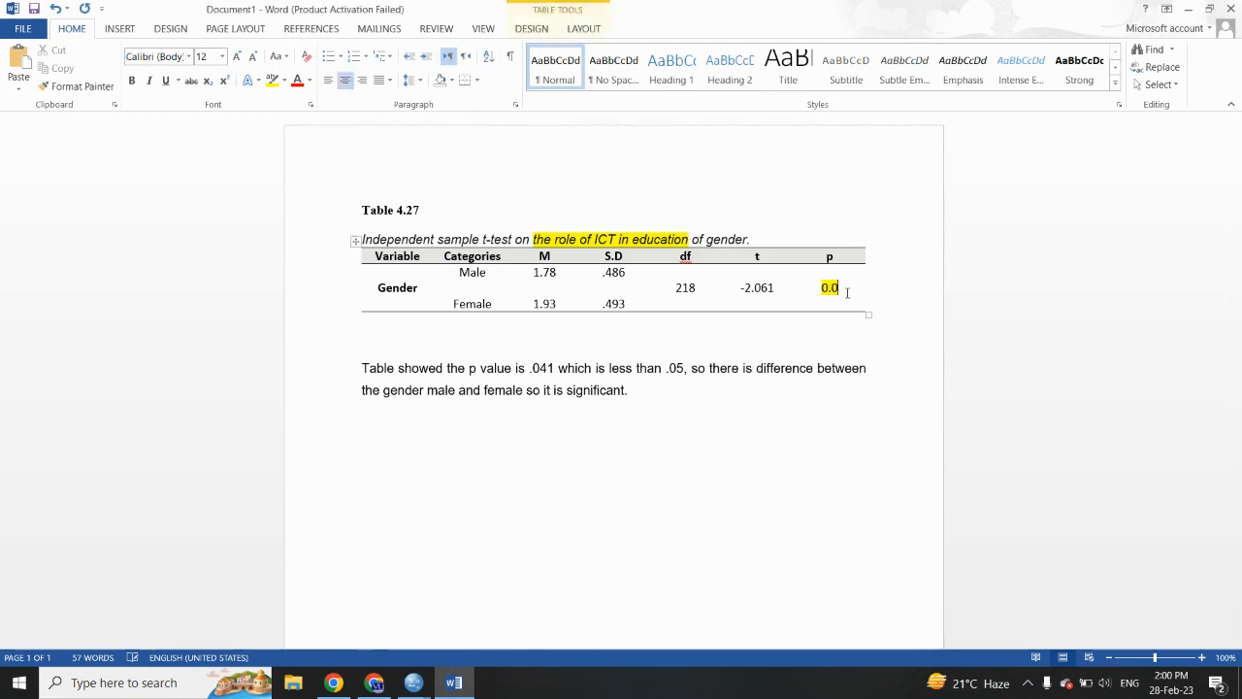
type("71")
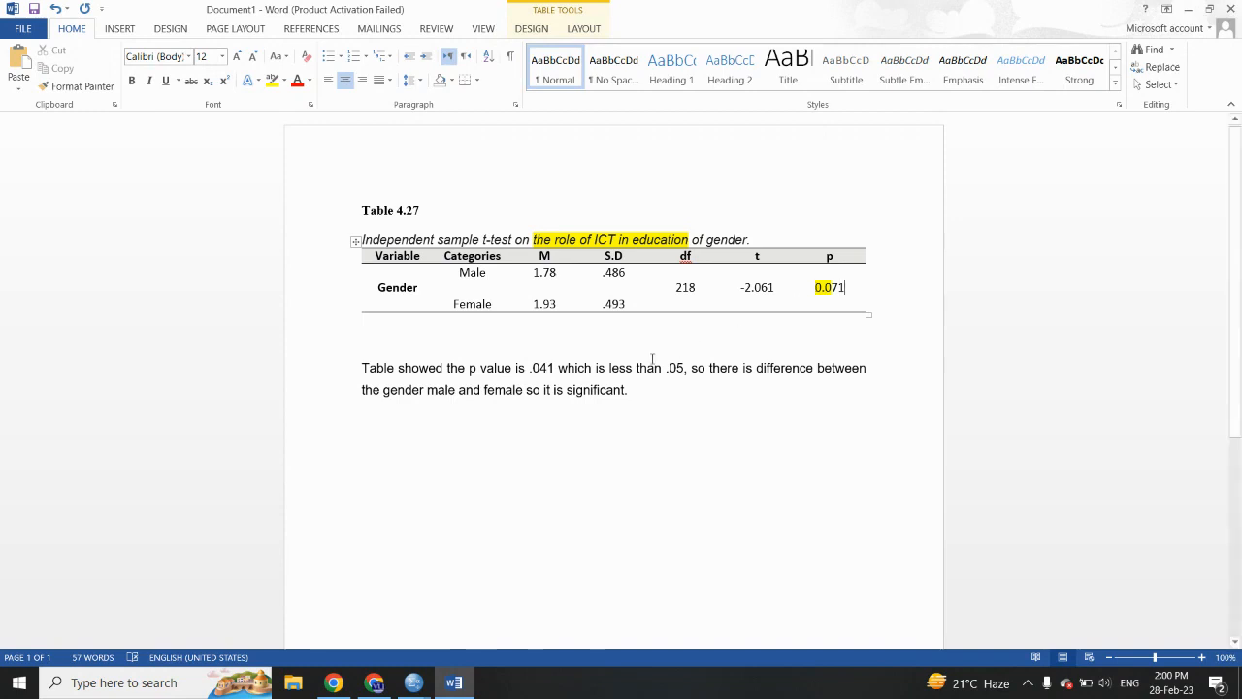
left_click(549, 370)
key("BackSpace")
type("7")
- Reword the interpretation paragraph to say "greater" than .05, "no difference" between the genders, and "insignificant"
left_click_drag(610, 372, 632, 376)
type("geater")
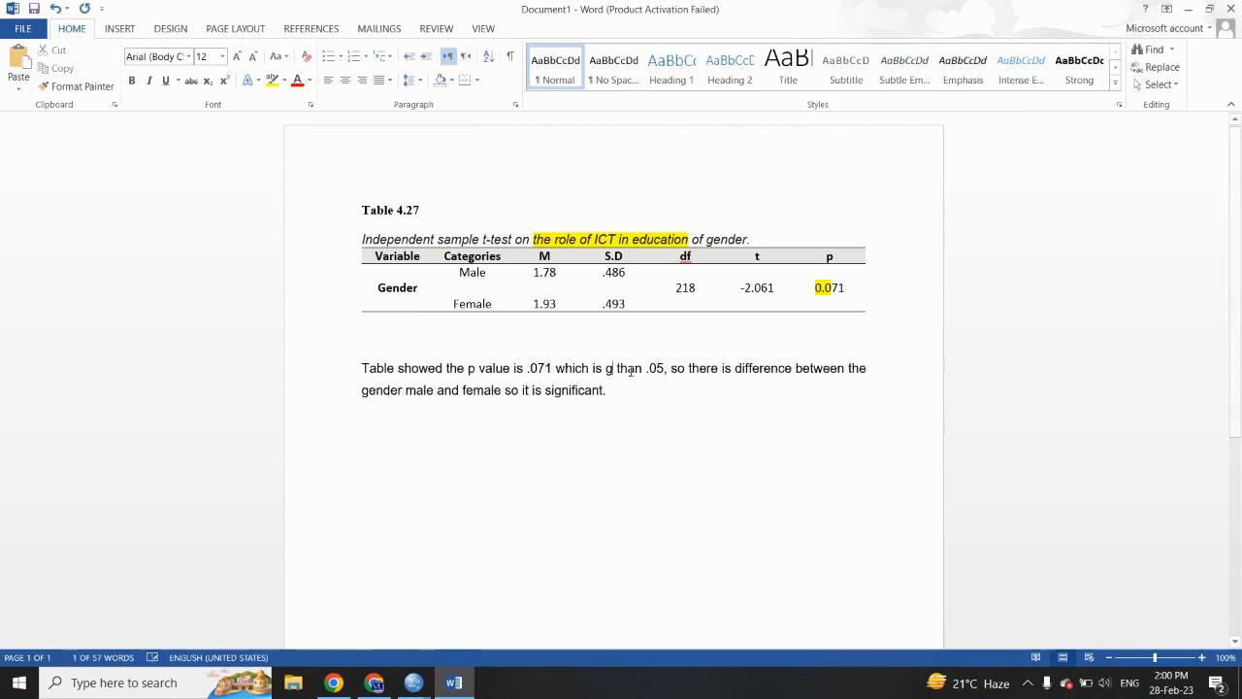
left_click(758, 373)
type("no")
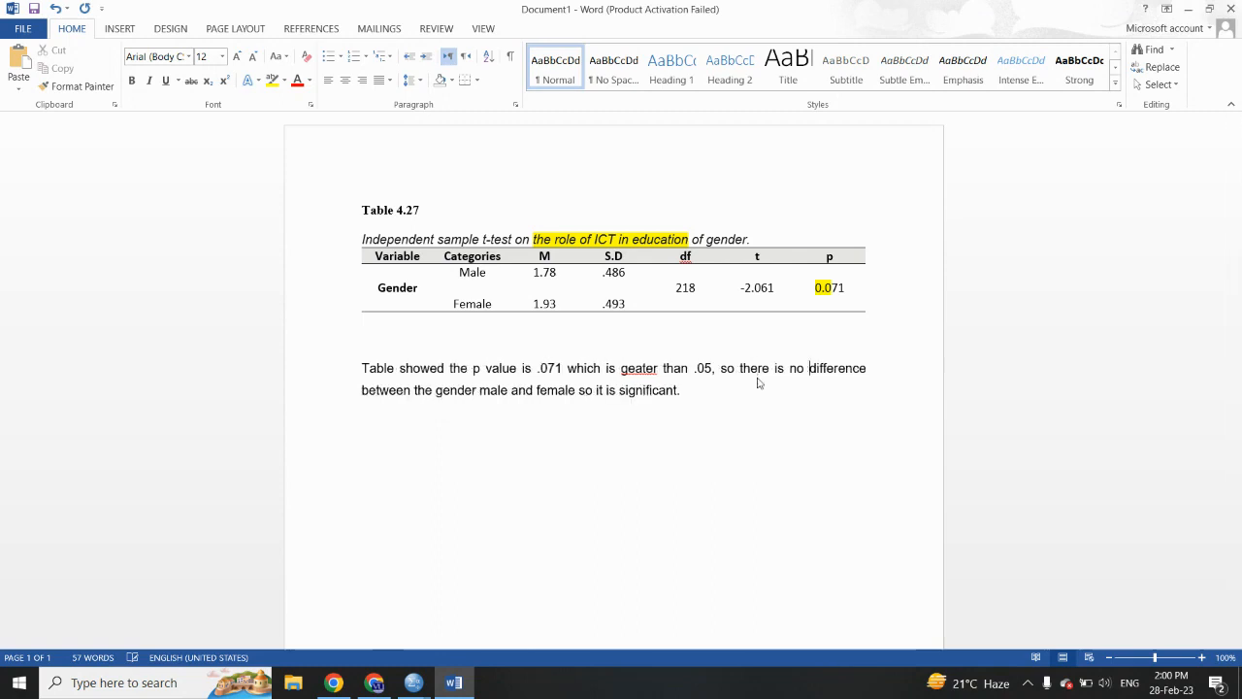
right_click(629, 376)
left_click(689, 386)
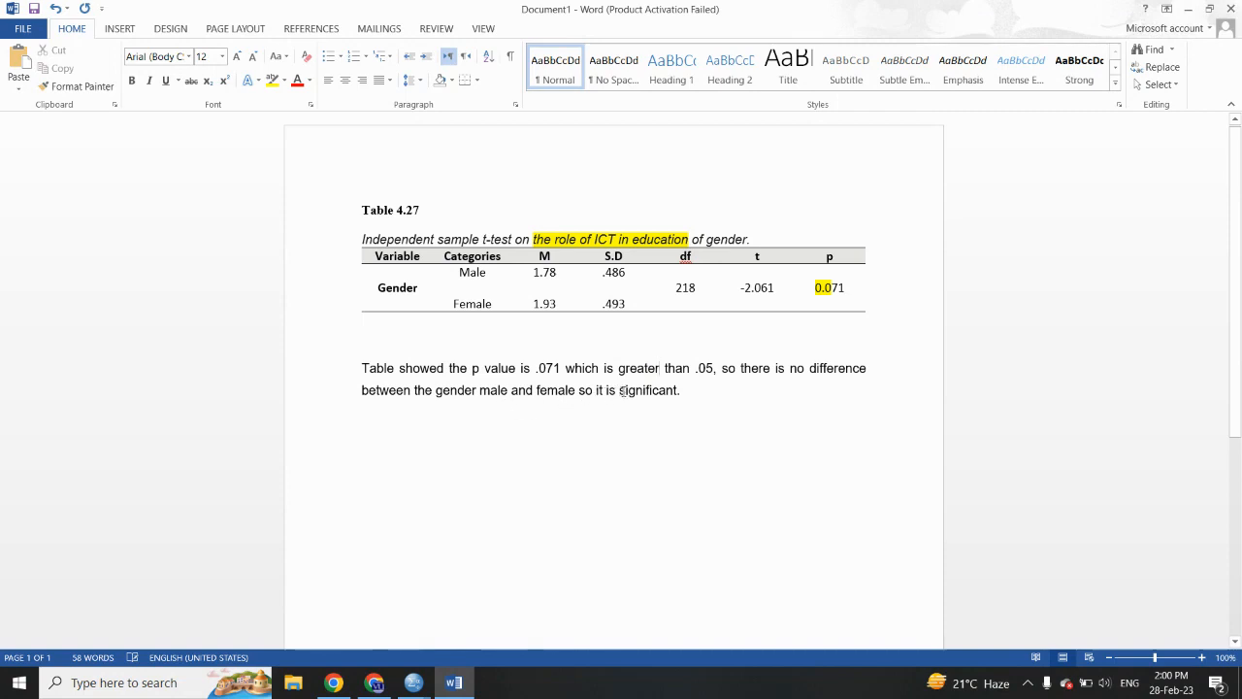
left_click(619, 390)
type("in")
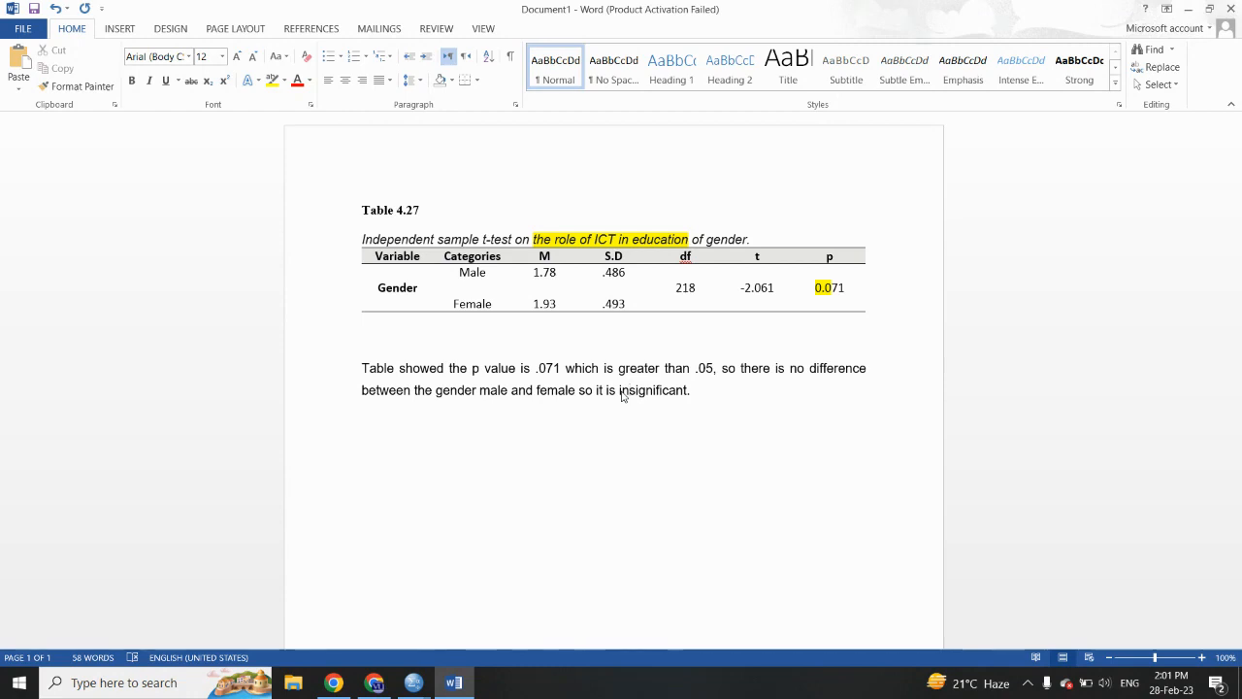
- Replace the whole document content with the originally cut Table 4.27 and its interpretation paragraph
key("ctrl+a")
key("ctrl+v")
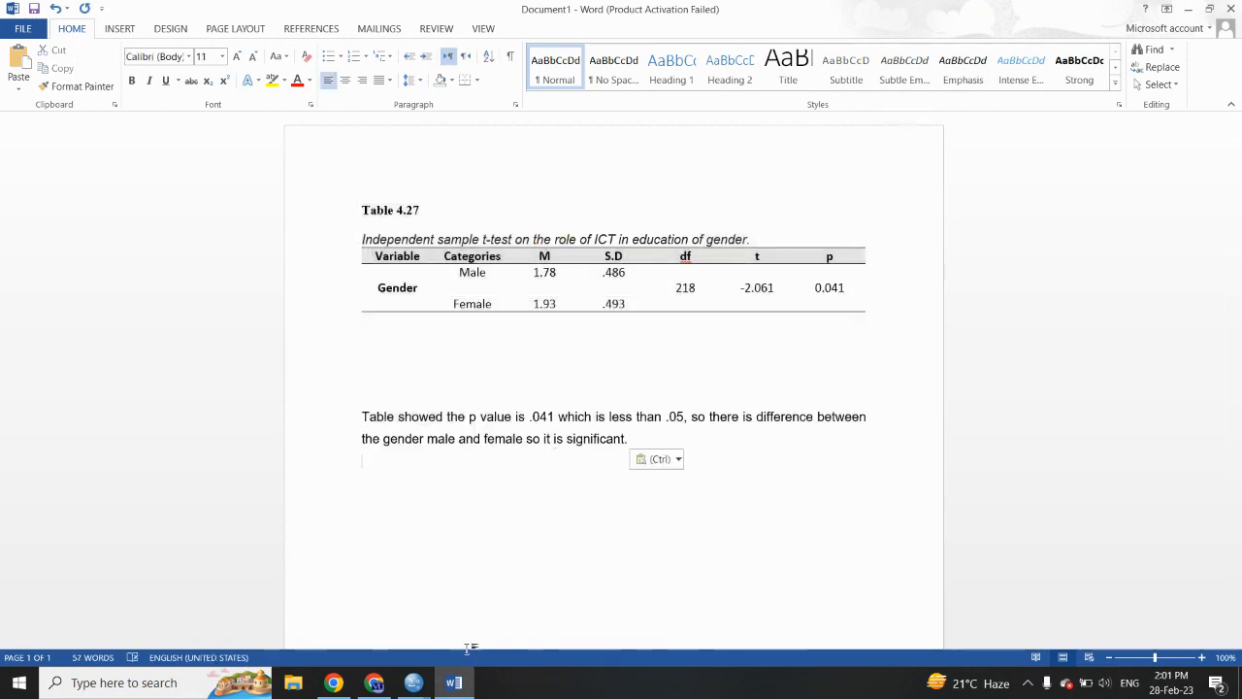
- Switch to the SPSS data editor, open the Independent-Samples T Test, and remove Gender as the grouping variable
mouse_move(408, 669)
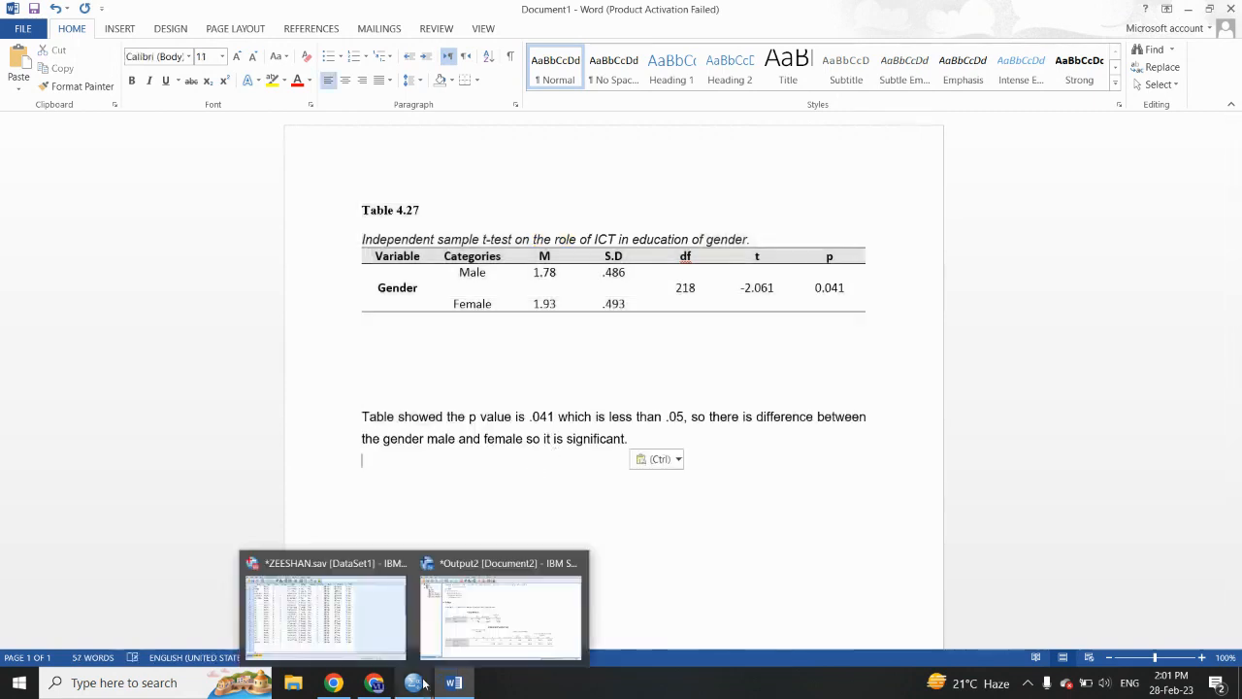
left_click(363, 631)
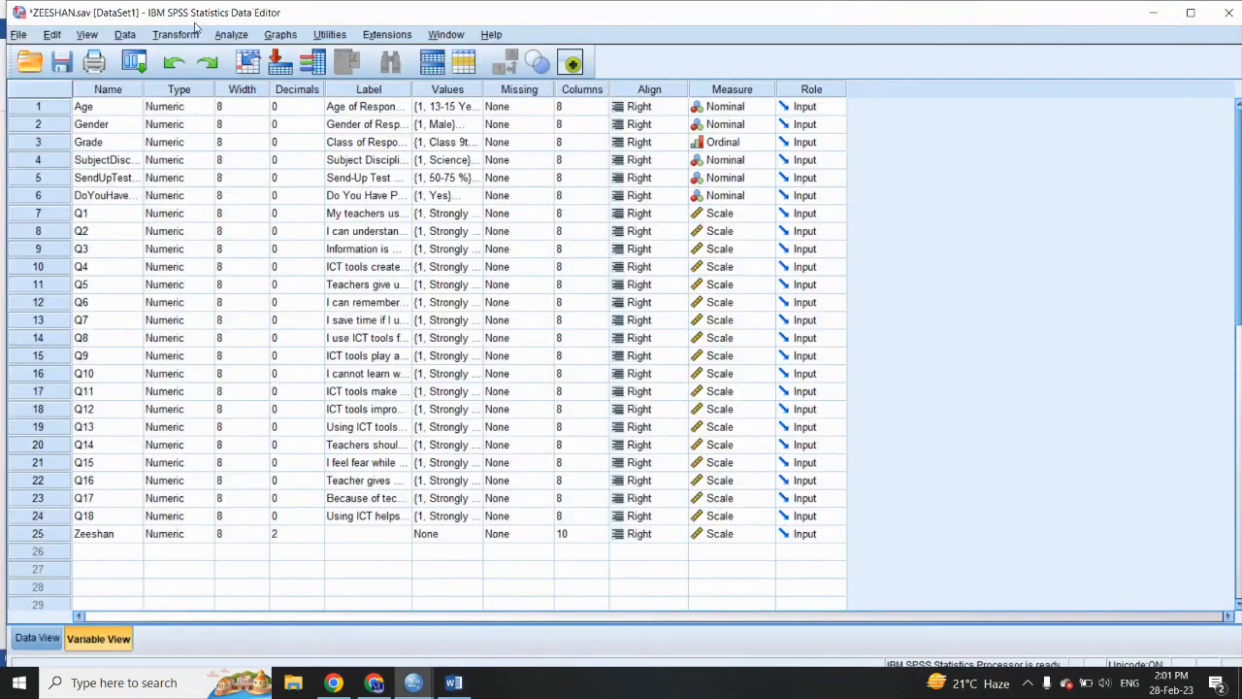
left_click(229, 34)
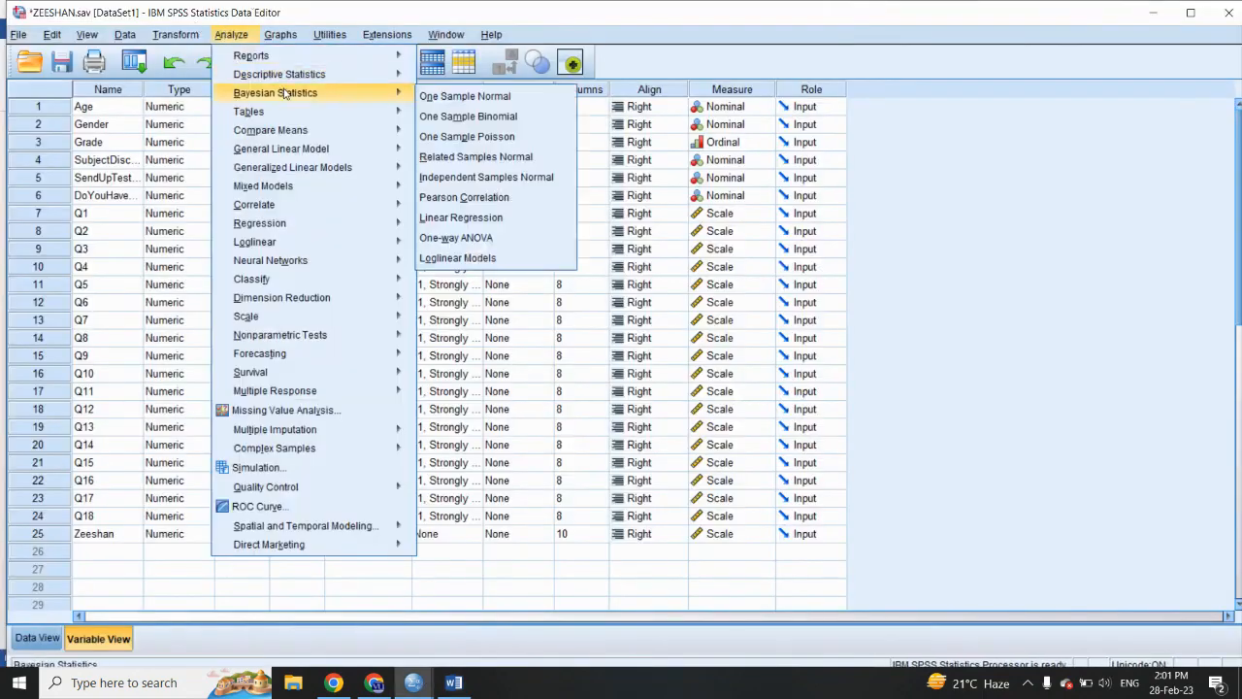
mouse_move(314, 77)
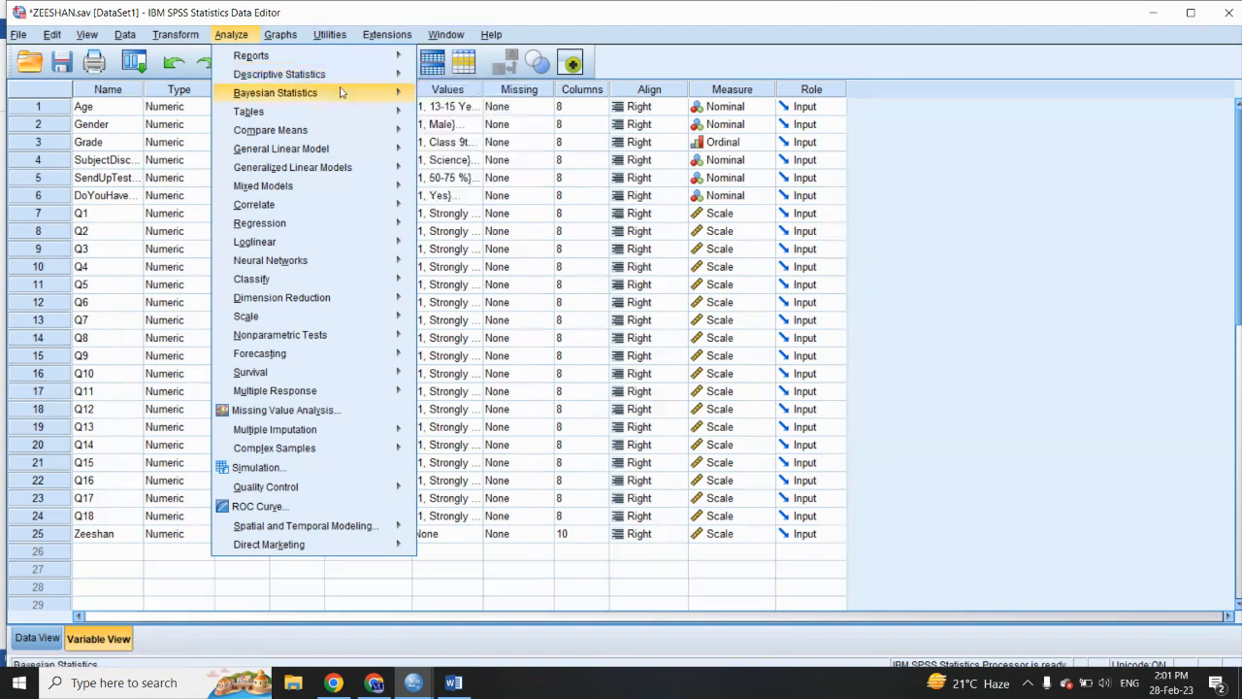
mouse_move(335, 130)
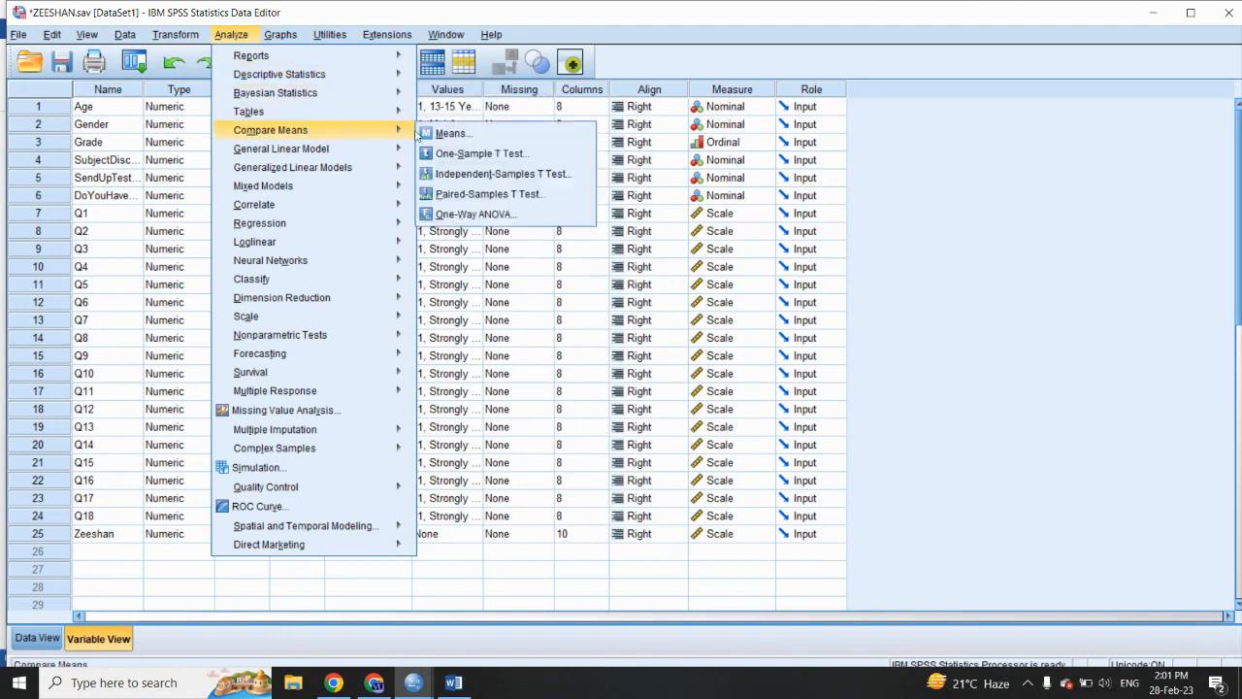
left_click(454, 175)
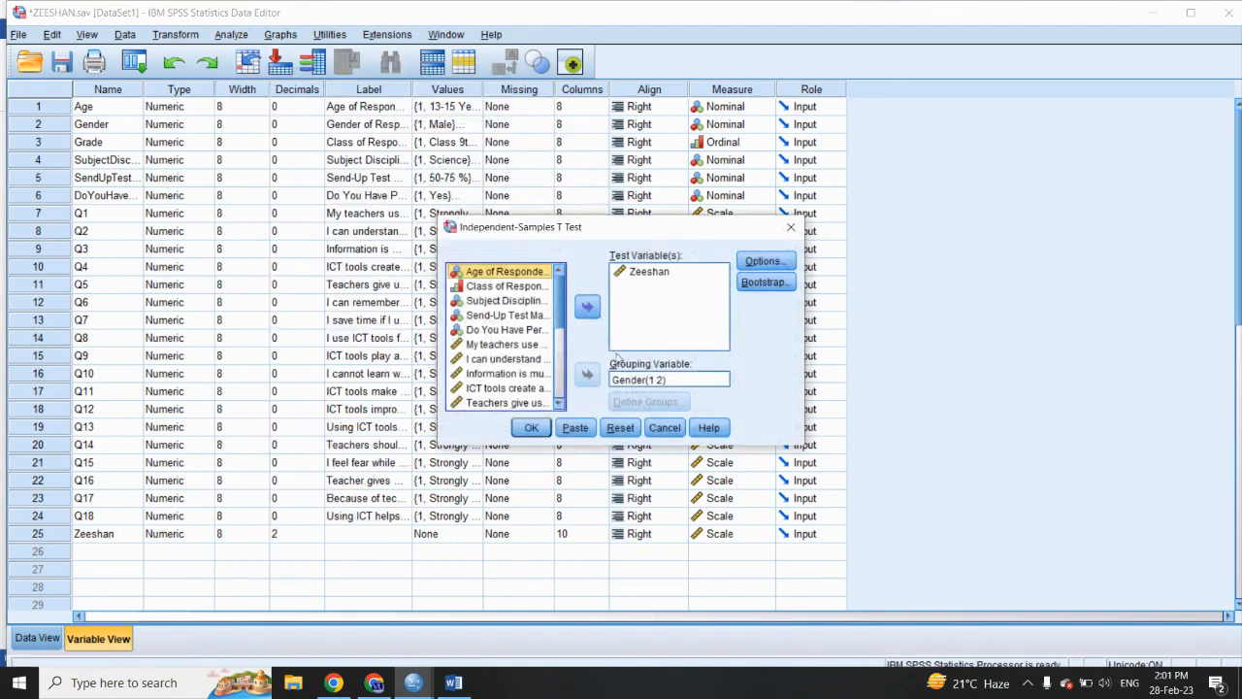
left_click(641, 385)
left_click(587, 374)
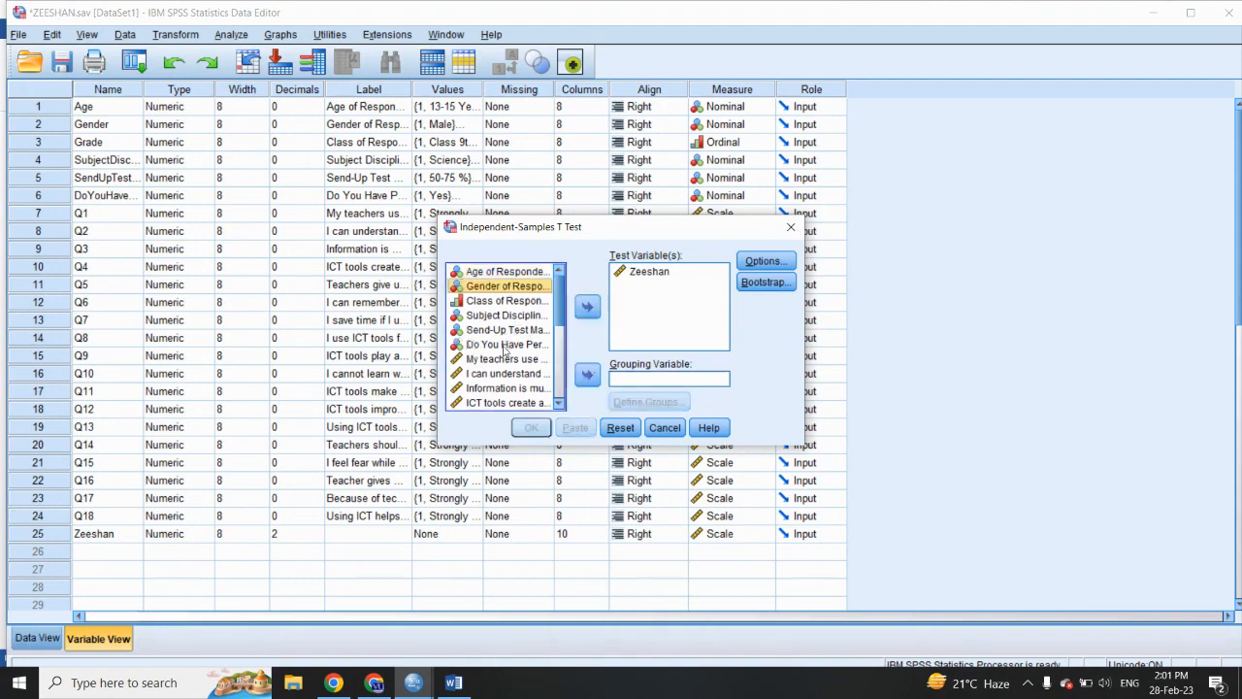
- Use Age of Respondent as the grouping variable with groups 1 and 2, and run the t-test
left_click(513, 273)
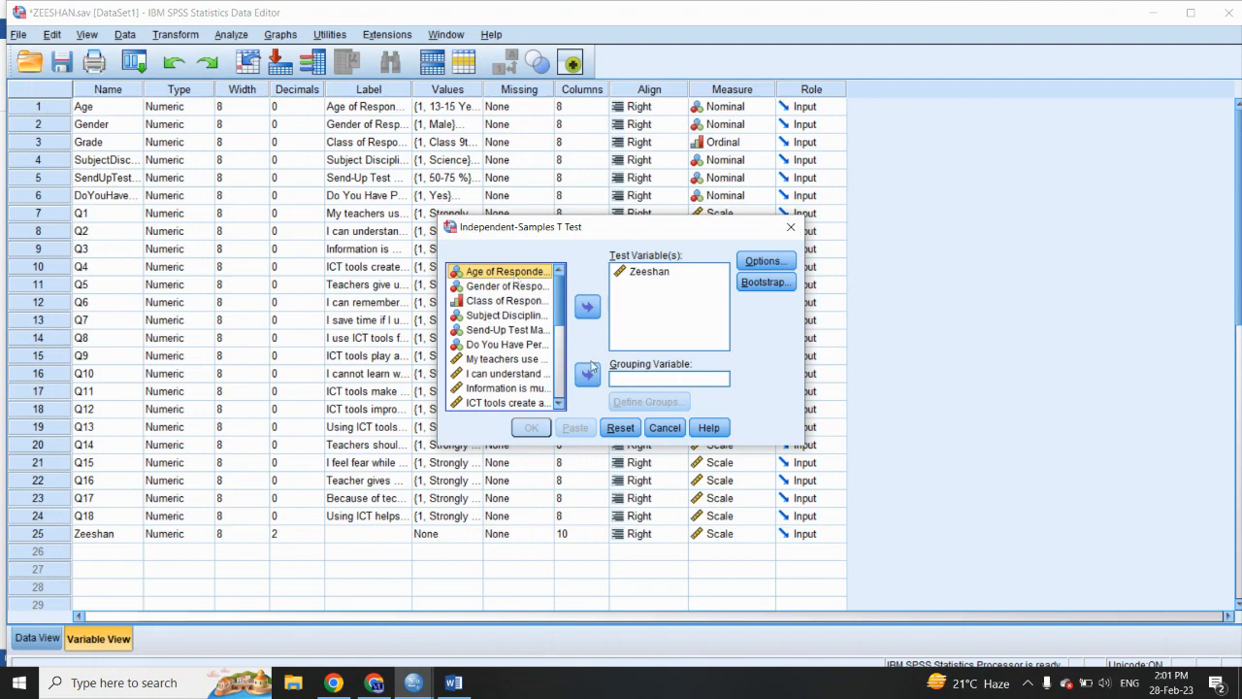
left_click(587, 374)
left_click(626, 401)
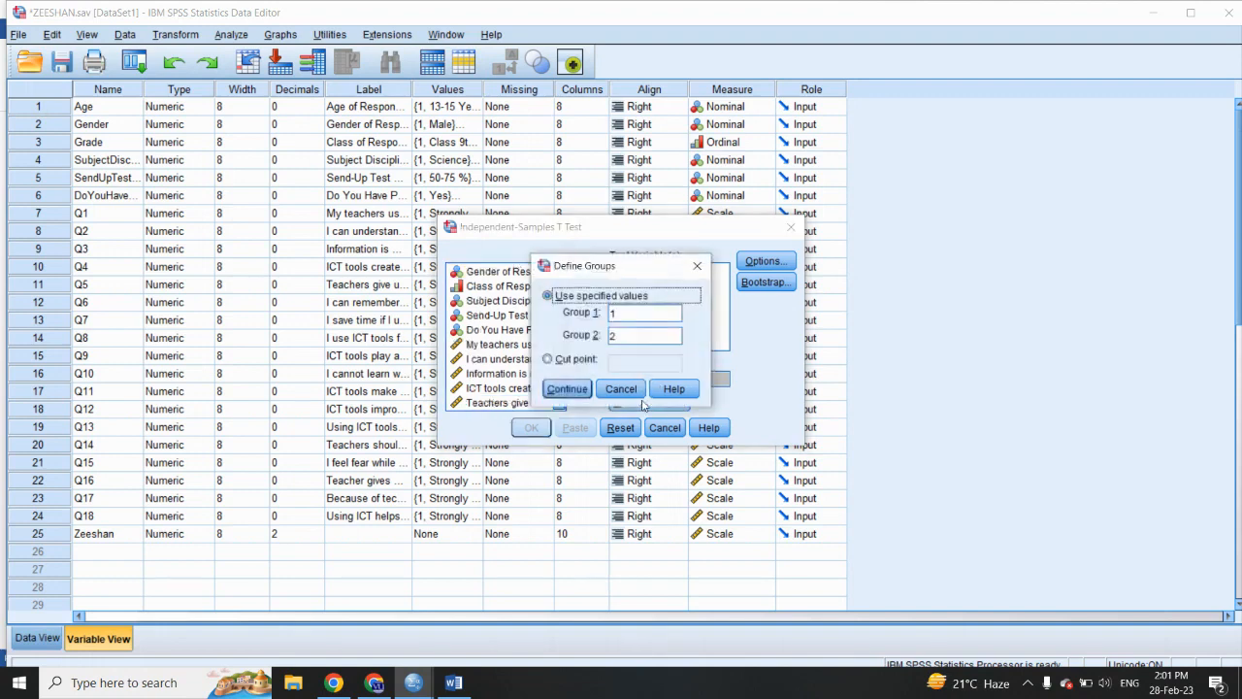
left_click(569, 389)
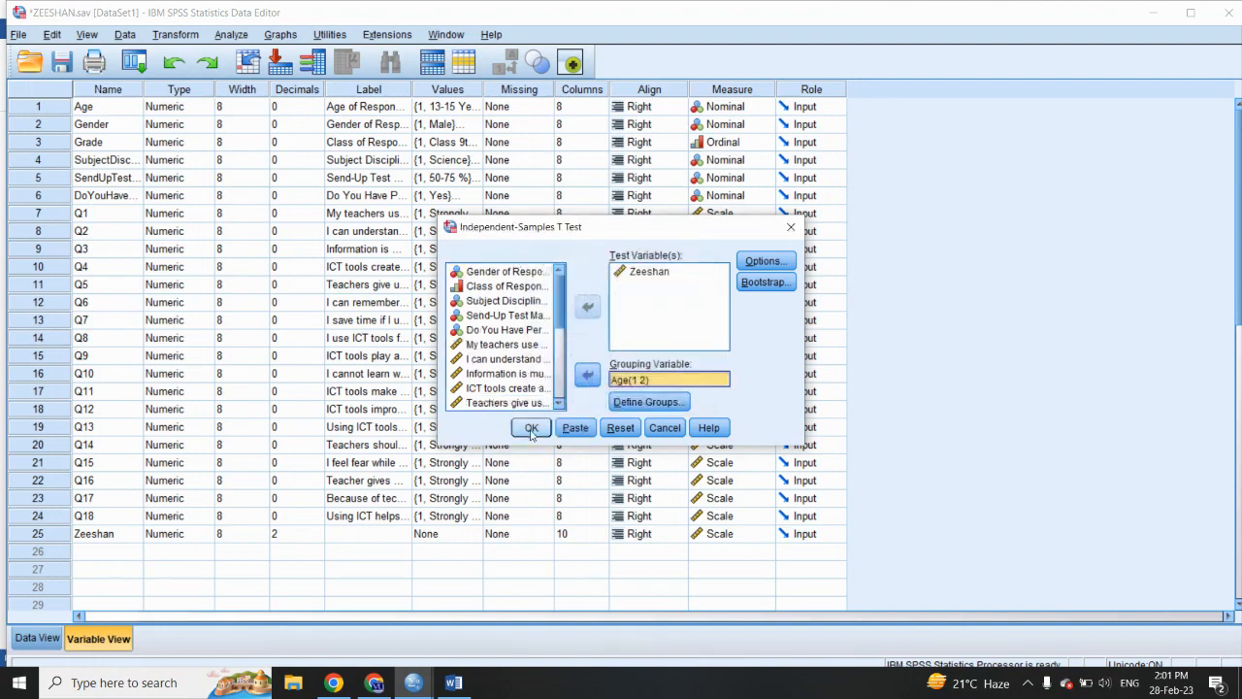
left_click(531, 427)
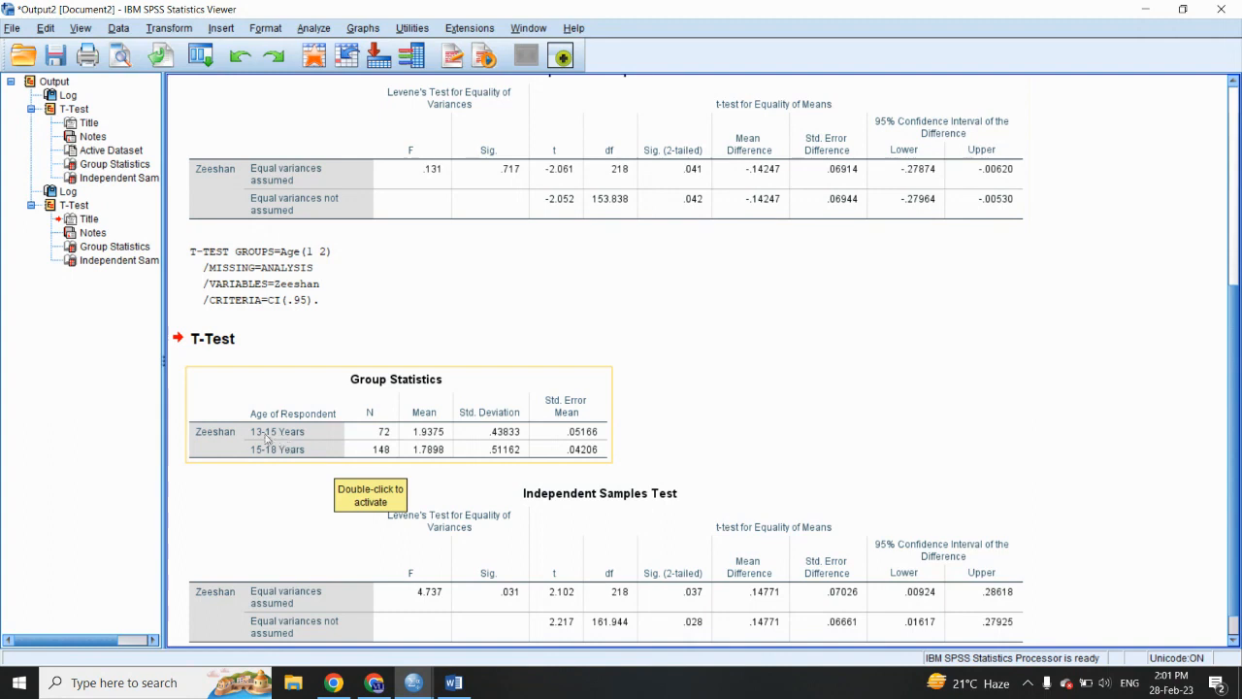
- Switch to the Word document, highlight "role of ICT in education" in the table title, and make the title end with "of age"
left_click(466, 685)
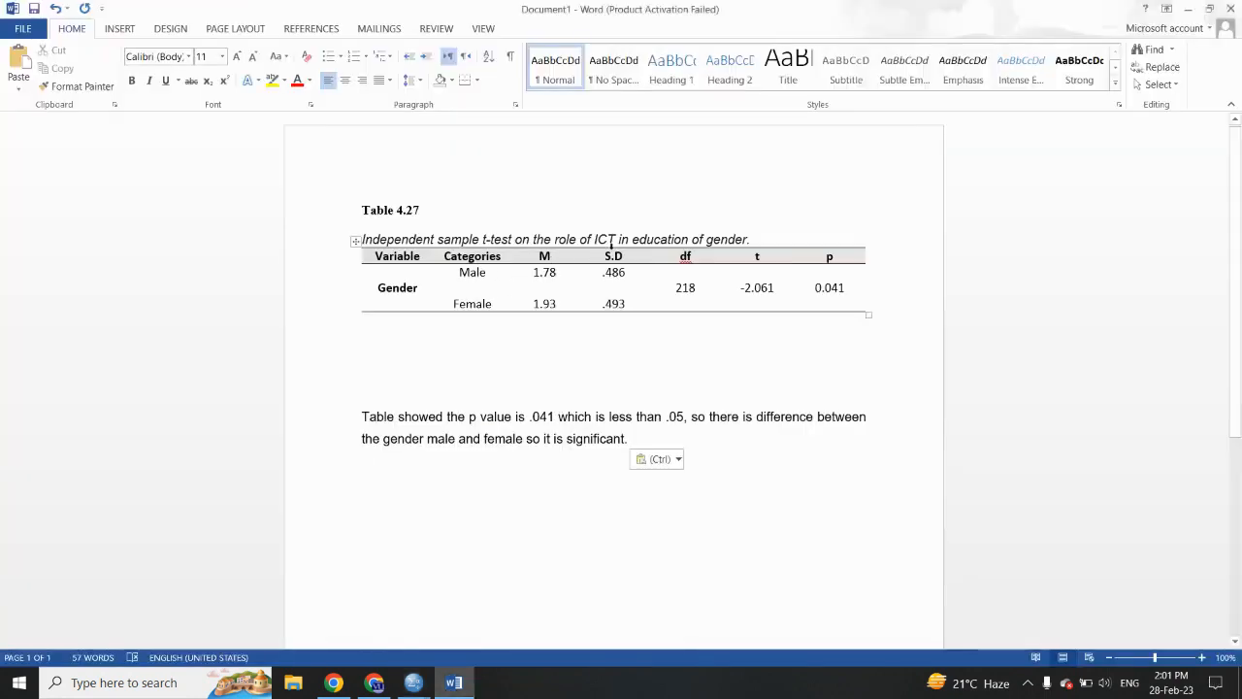
left_click_drag(554, 239, 748, 239)
left_click(726, 212)
left_click(708, 239)
type("age")
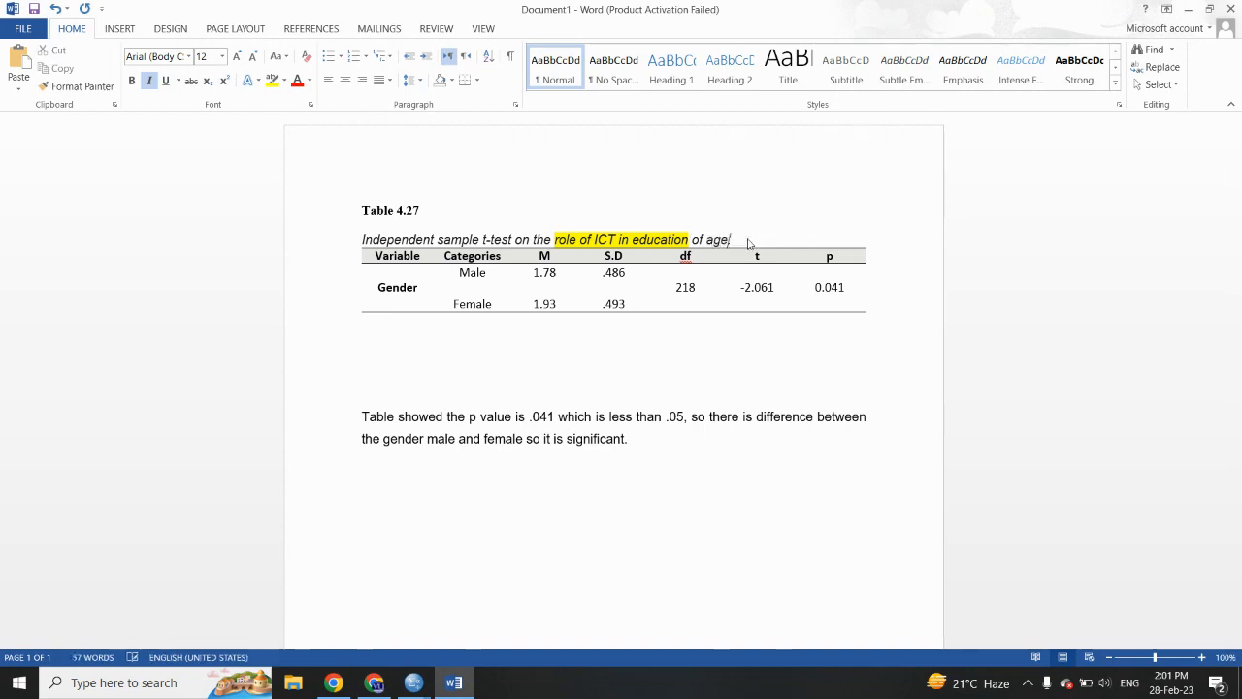
- Replace the table's variable label with "Age"
left_click_drag(418, 287, 384, 289)
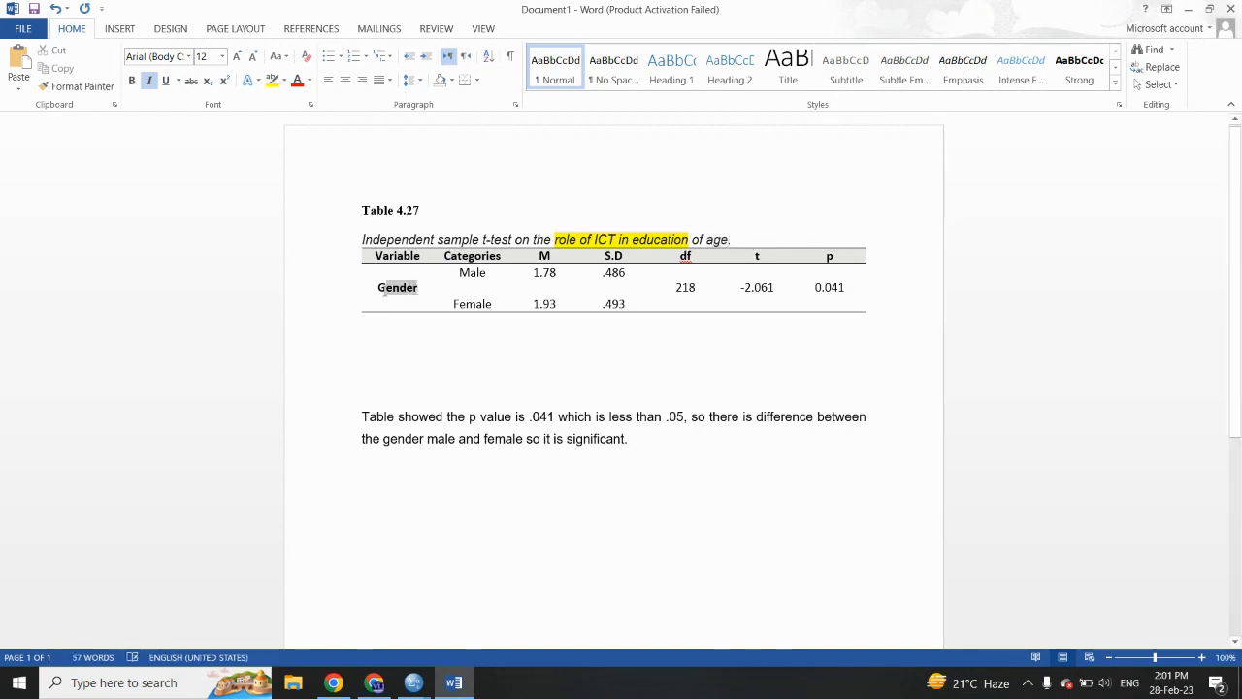
key("BackSpace")
key("BackSpace")
type("Age")
- Replace the two category labels in the table with "13-15 Y" and "15-18 Y"
left_click_drag(459, 272, 486, 273)
type("13-15 Y")
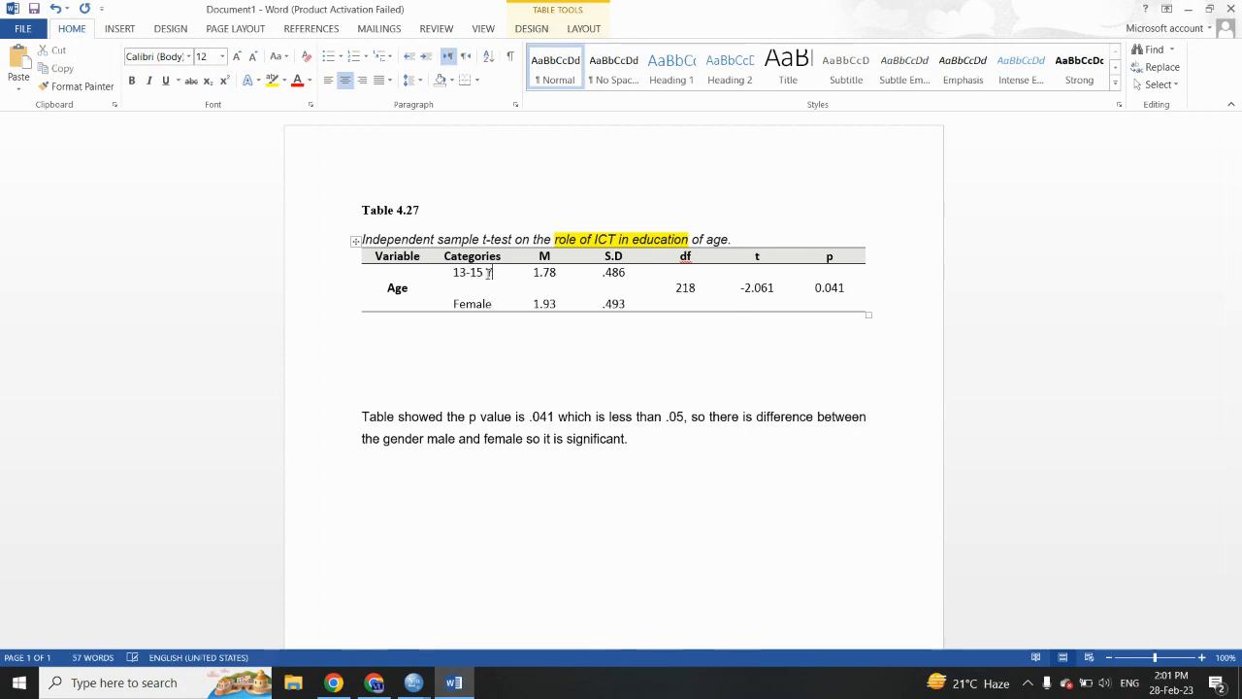
left_click_drag(455, 305, 491, 306)
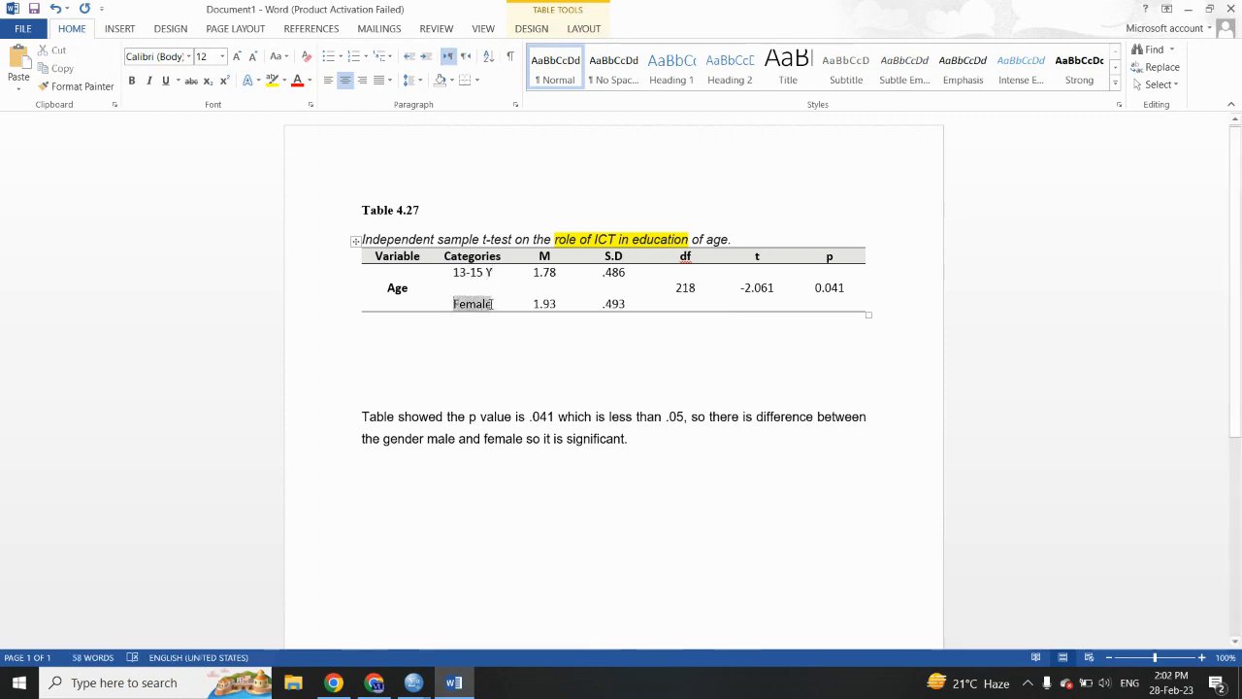
type("15-18")
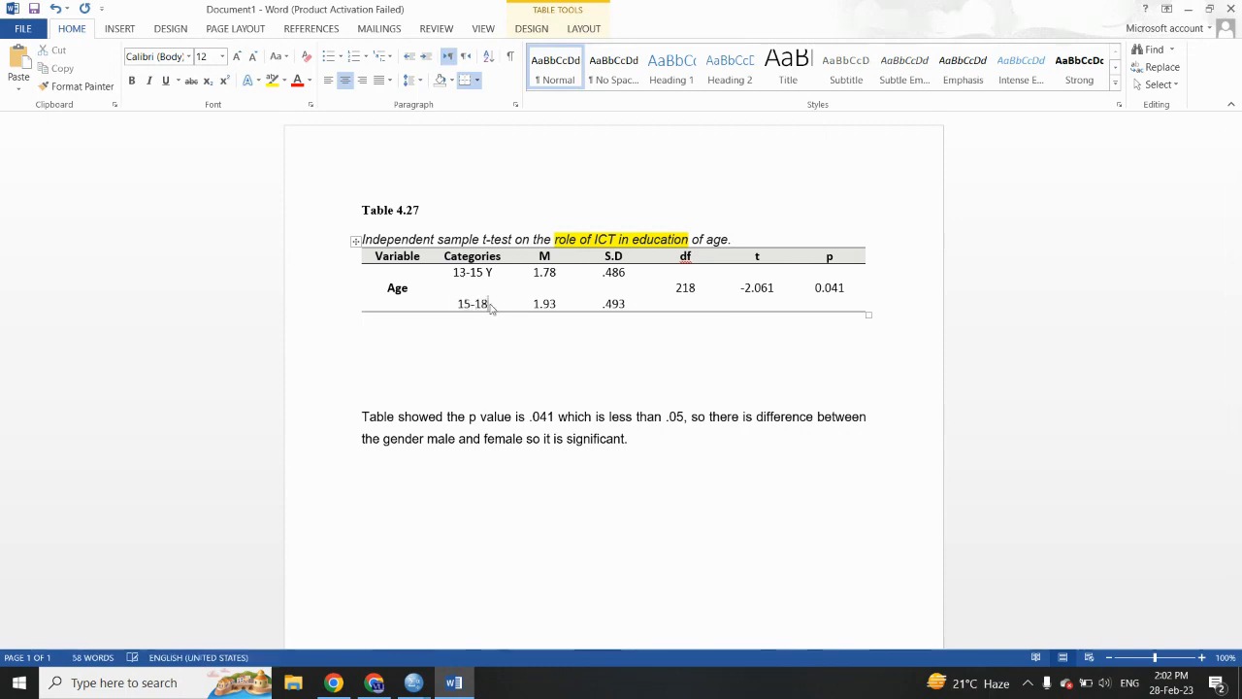
type(" Y")
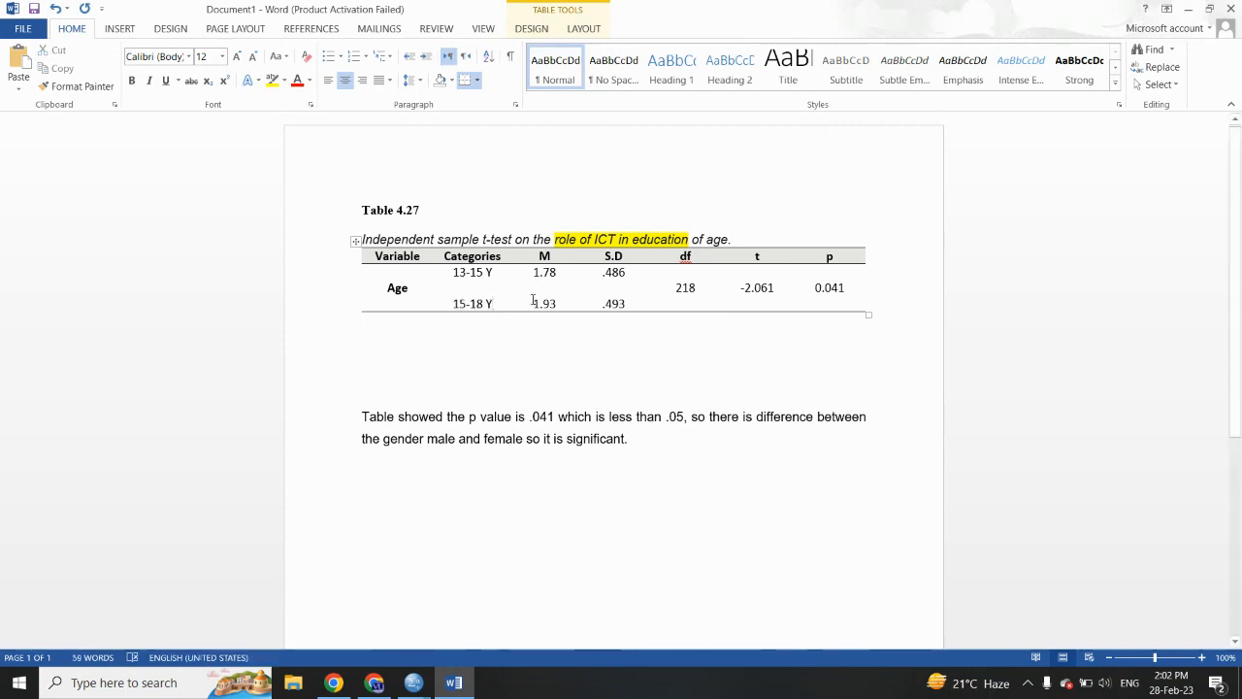
- Consult the SPSS age output and set the table's means to 1.93 for 13-15 Y and 1.78 for 15-18 Y
left_click(458, 685)
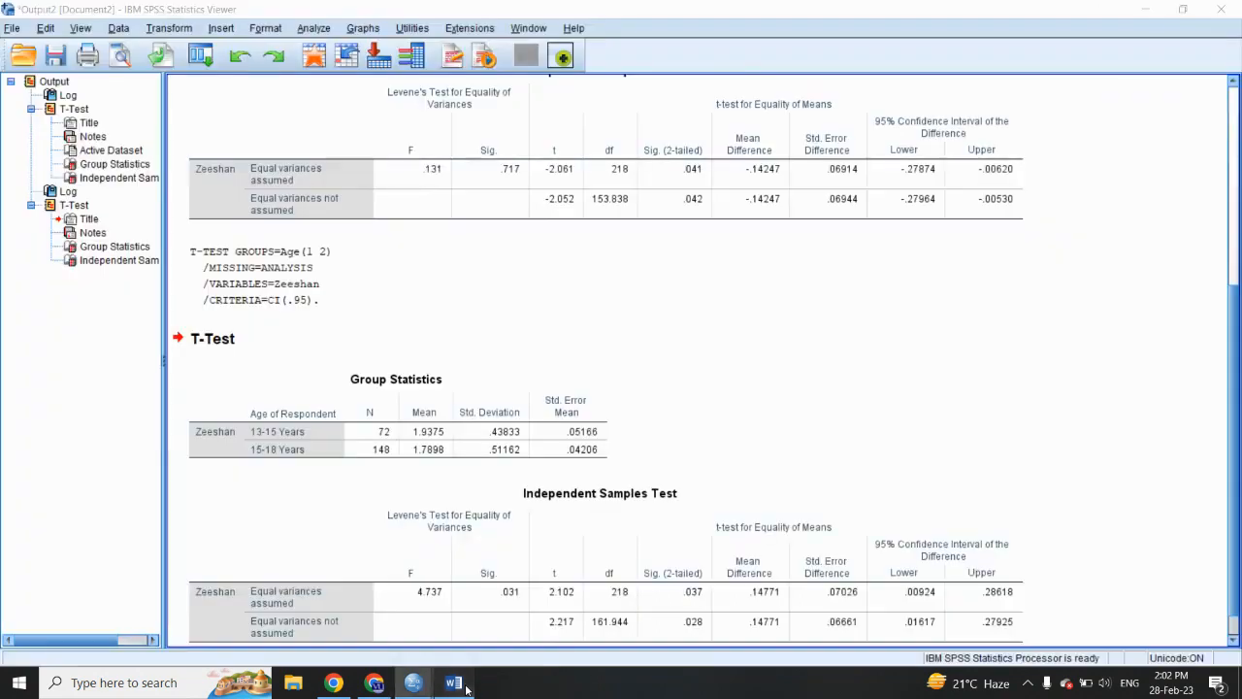
left_click(463, 685)
left_click(557, 277)
key("BackSpace")
key("BackSpace")
type("93")
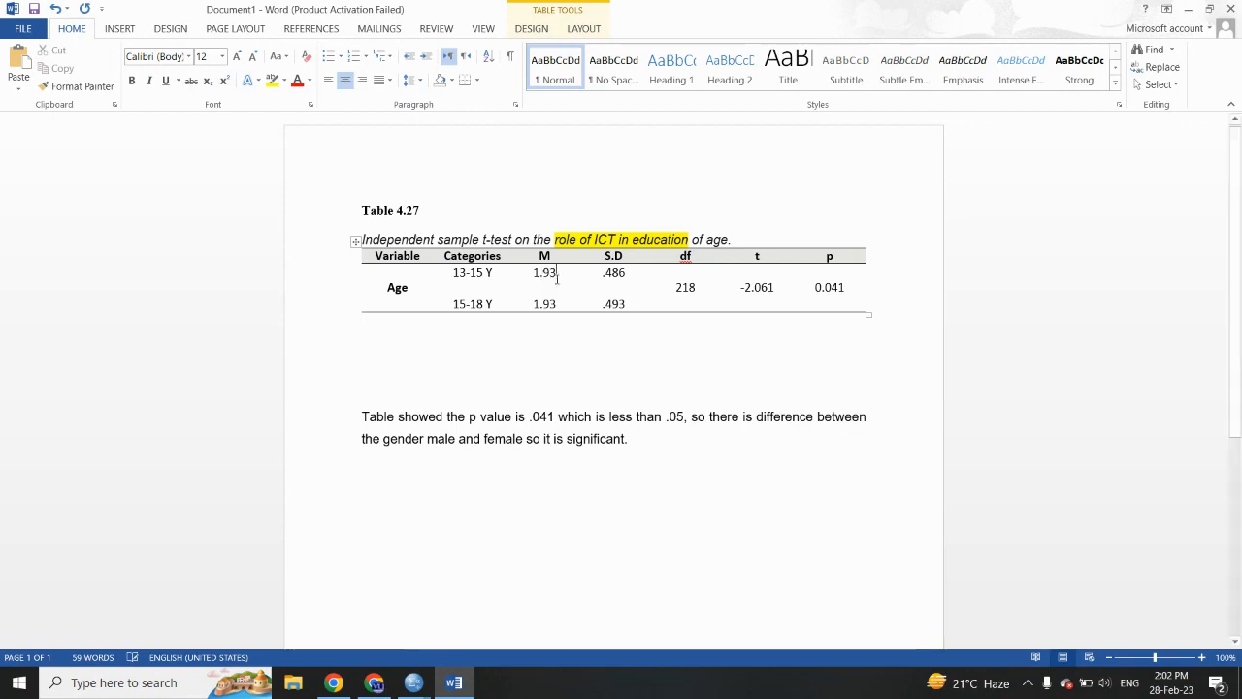
left_click(558, 304)
key("BackSpace")
key("BackSpace")
type("78")
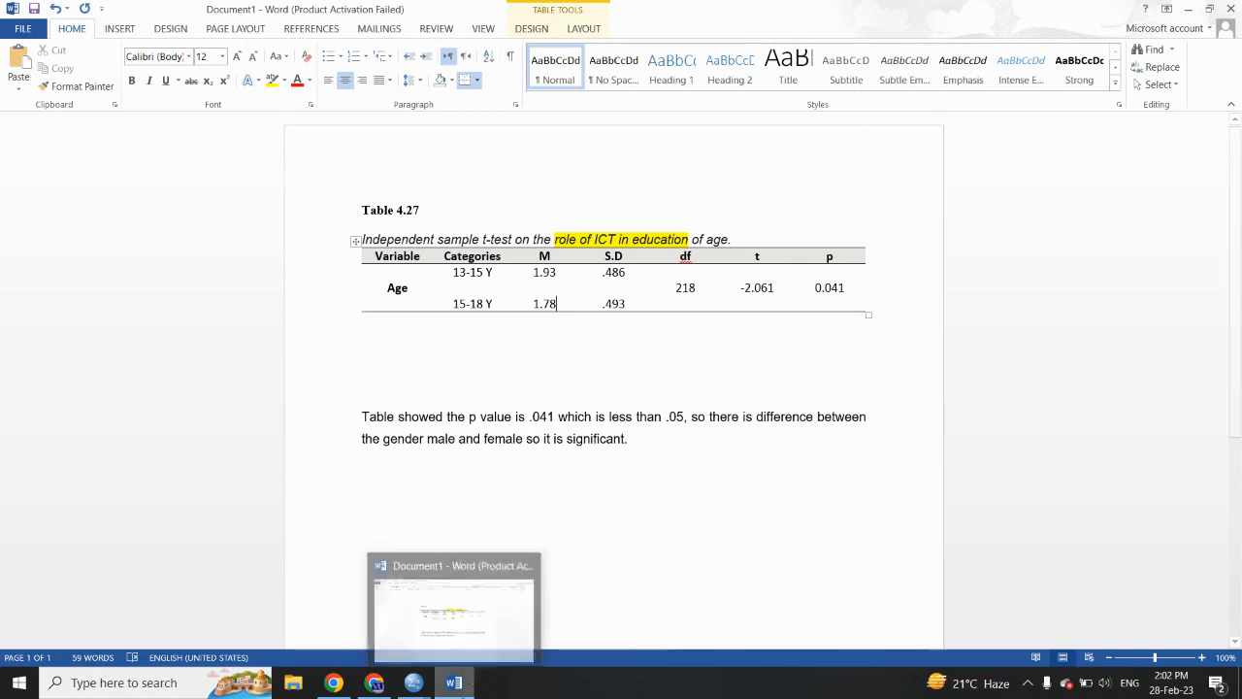
- Consult the SPSS Group Statistics and set the standard deviations to .438 for 13-15 Y and .511 for 15-18 Y
left_click(414, 682)
left_click(451, 400)
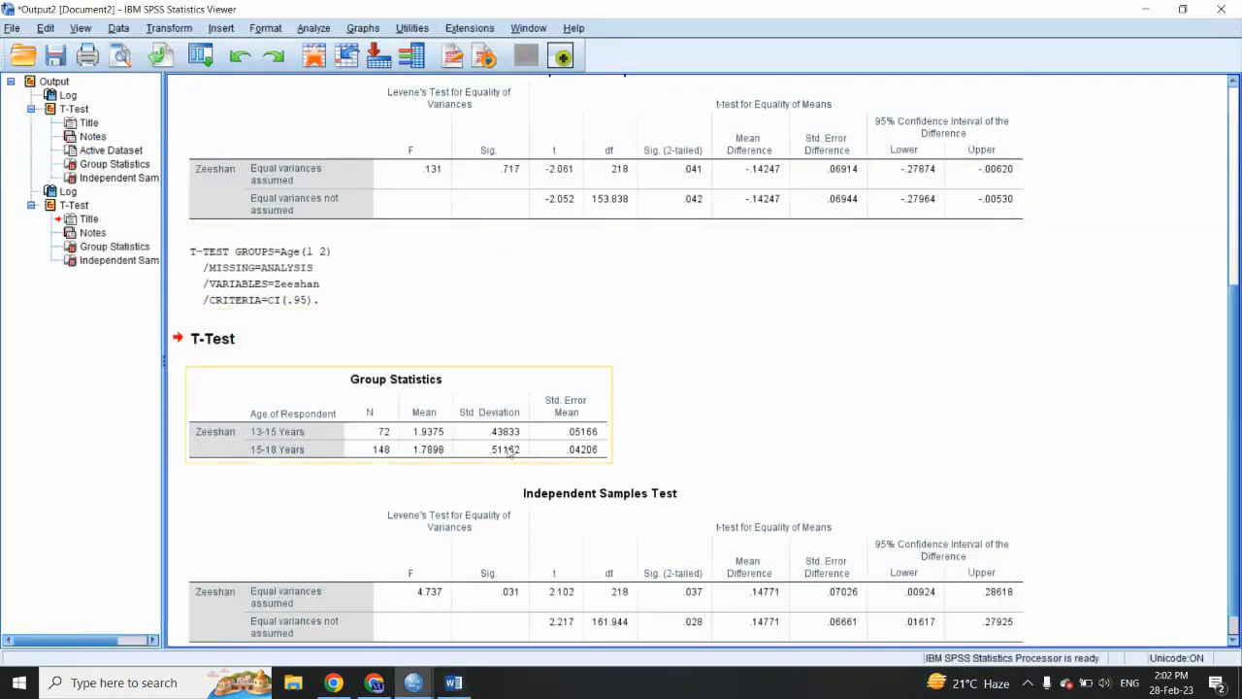
left_click(456, 683)
left_click(625, 272)
key("BackSpace")
key("BackSpace")
type("38")
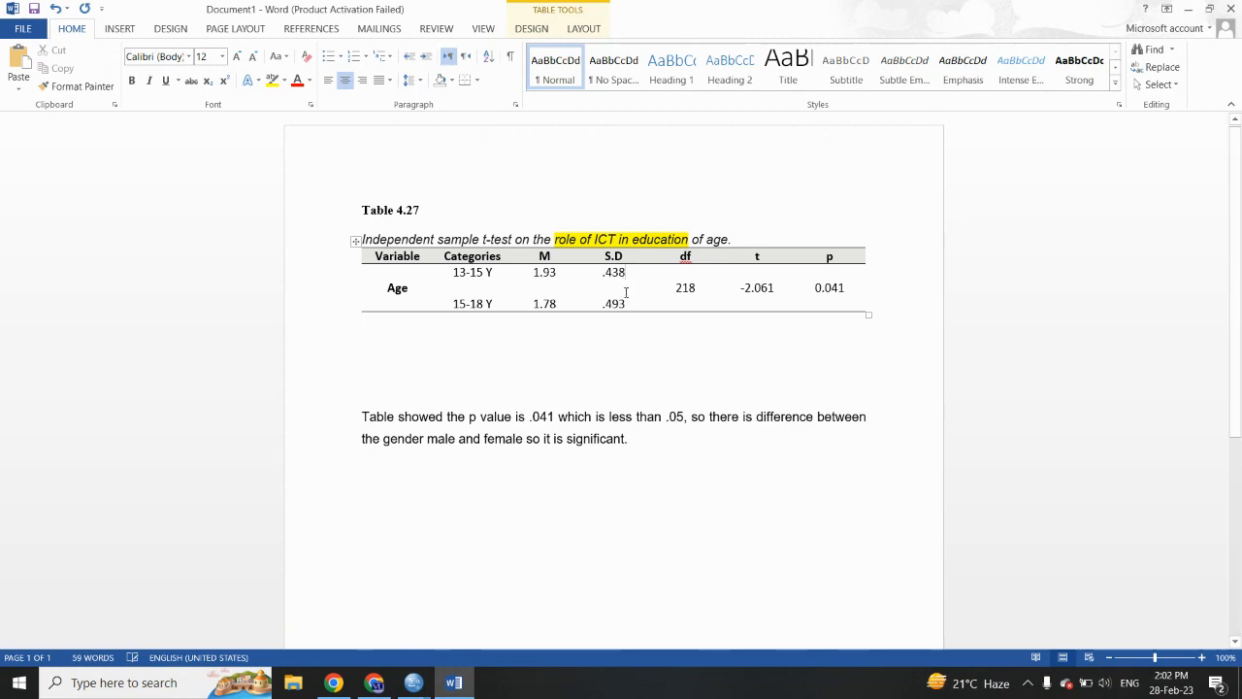
left_click(628, 302)
key("BackSpace")
key("BackSpace")
type("511")
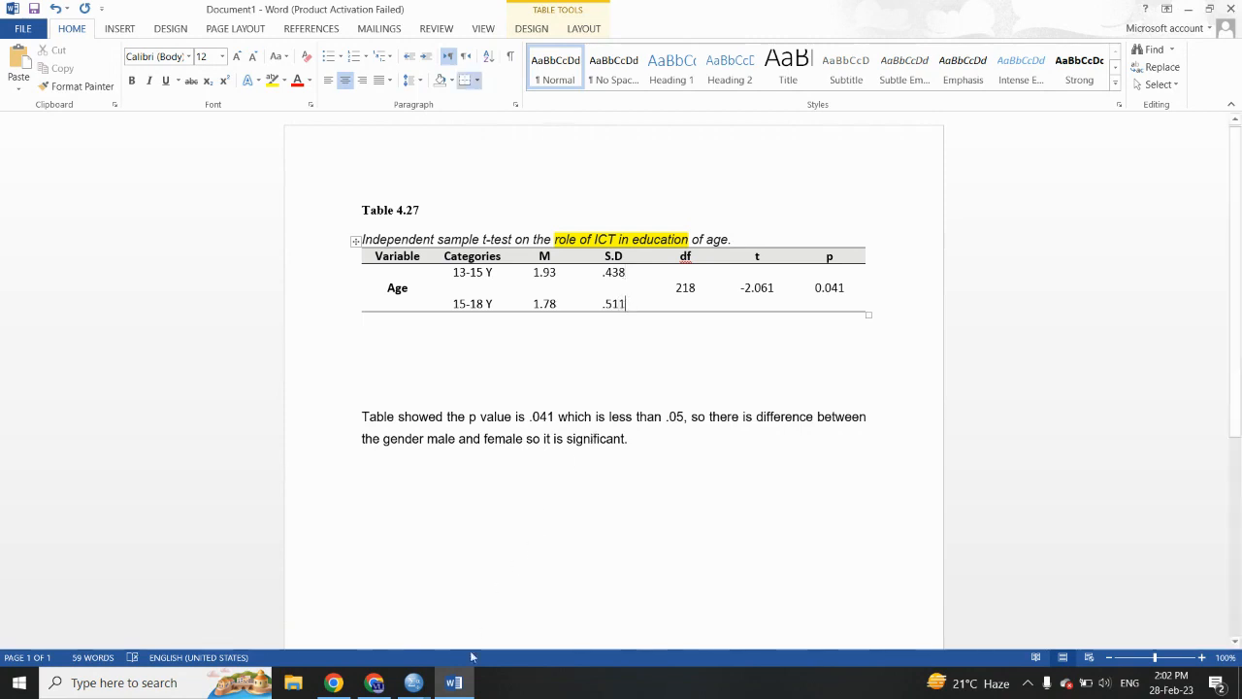
- Check the SPSS Independent Samples Test for age and set the t value in the Word table to 2.217
left_click(413, 682)
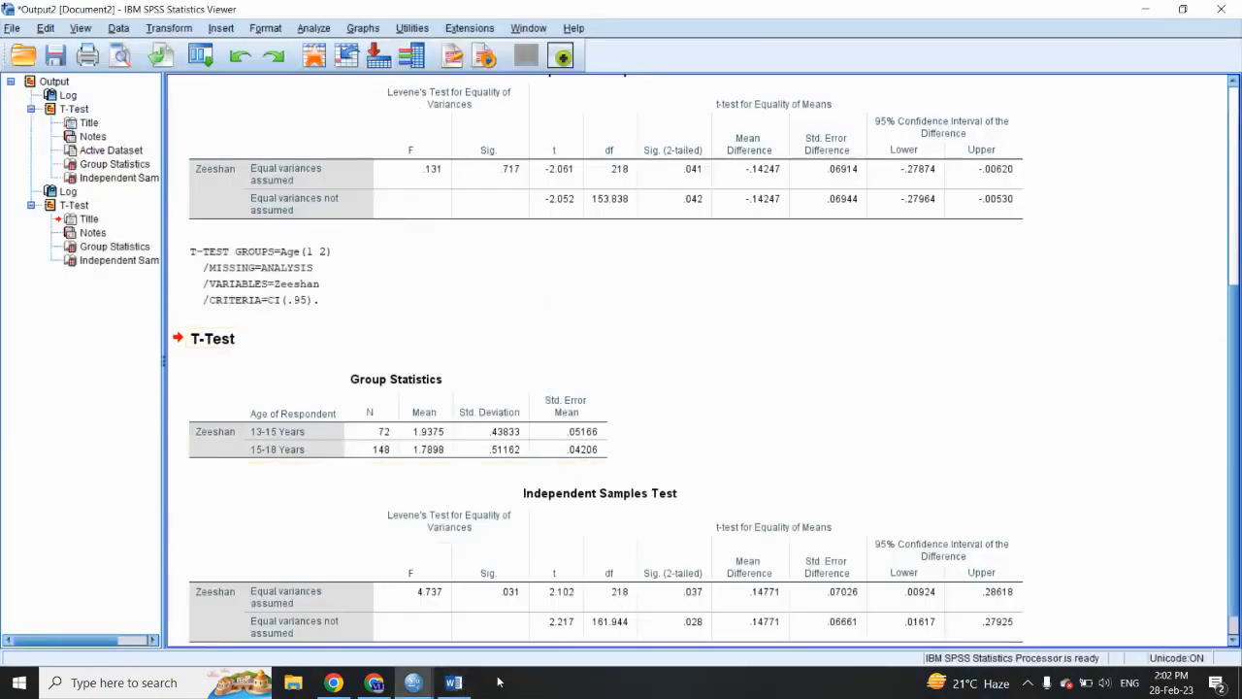
left_click(466, 687)
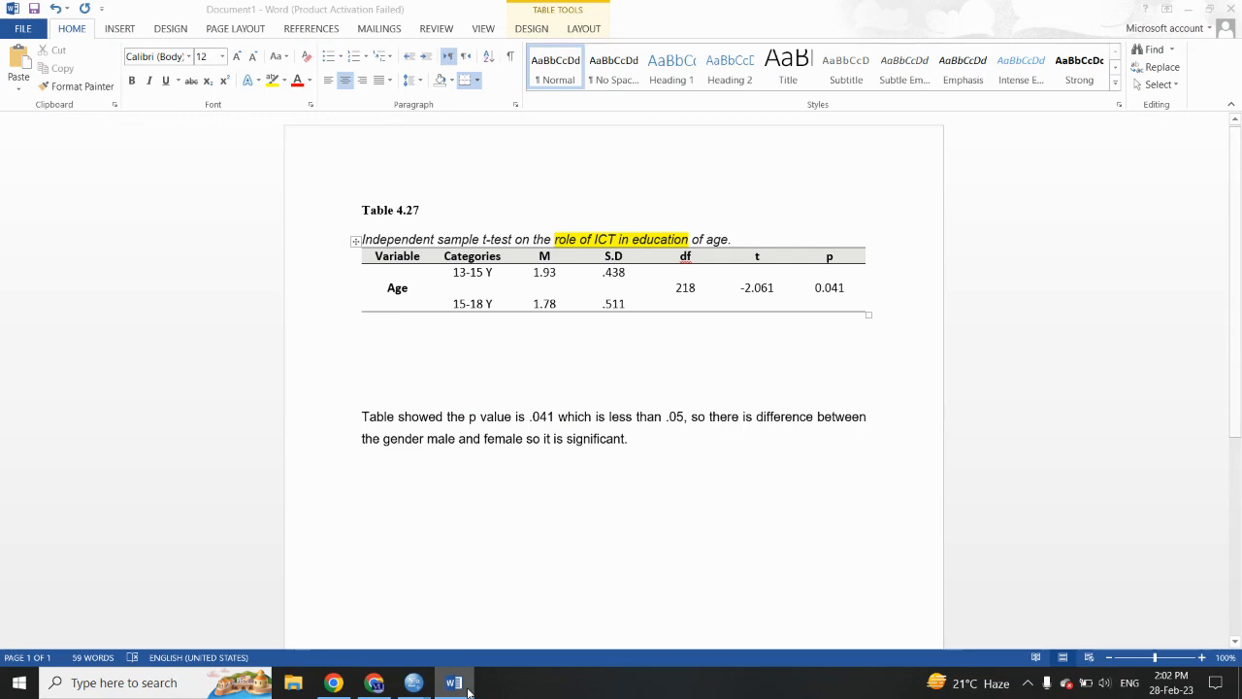
left_click(467, 686)
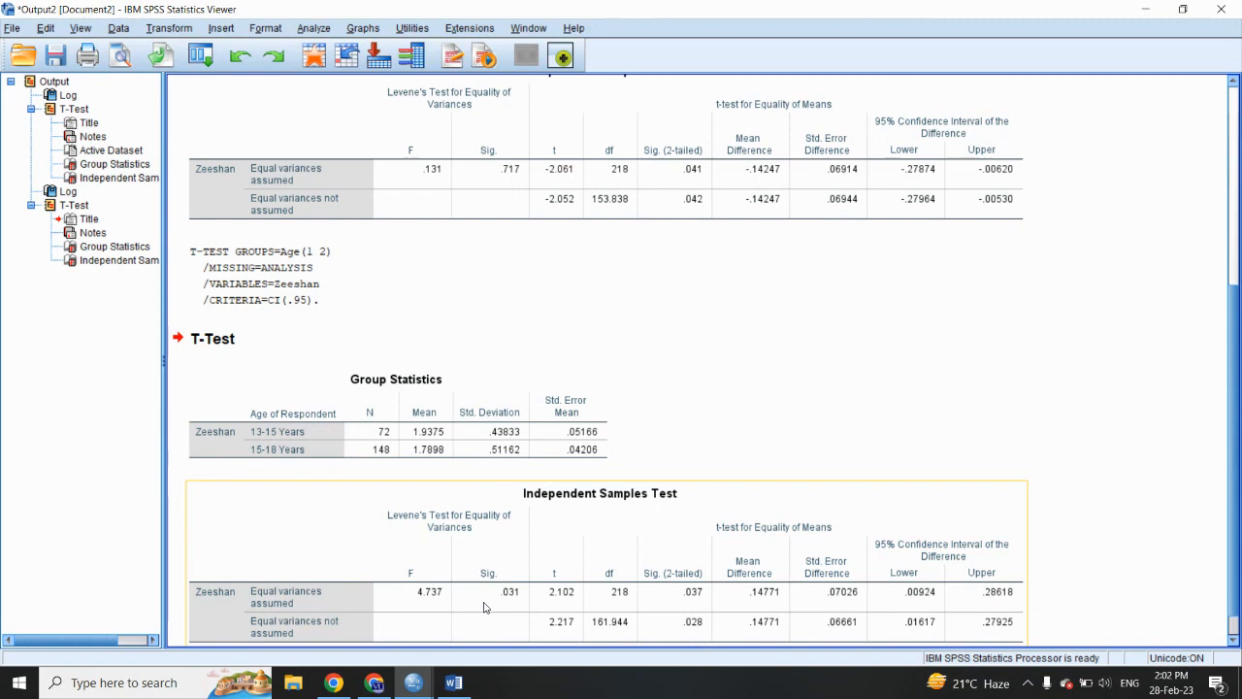
left_click(457, 684)
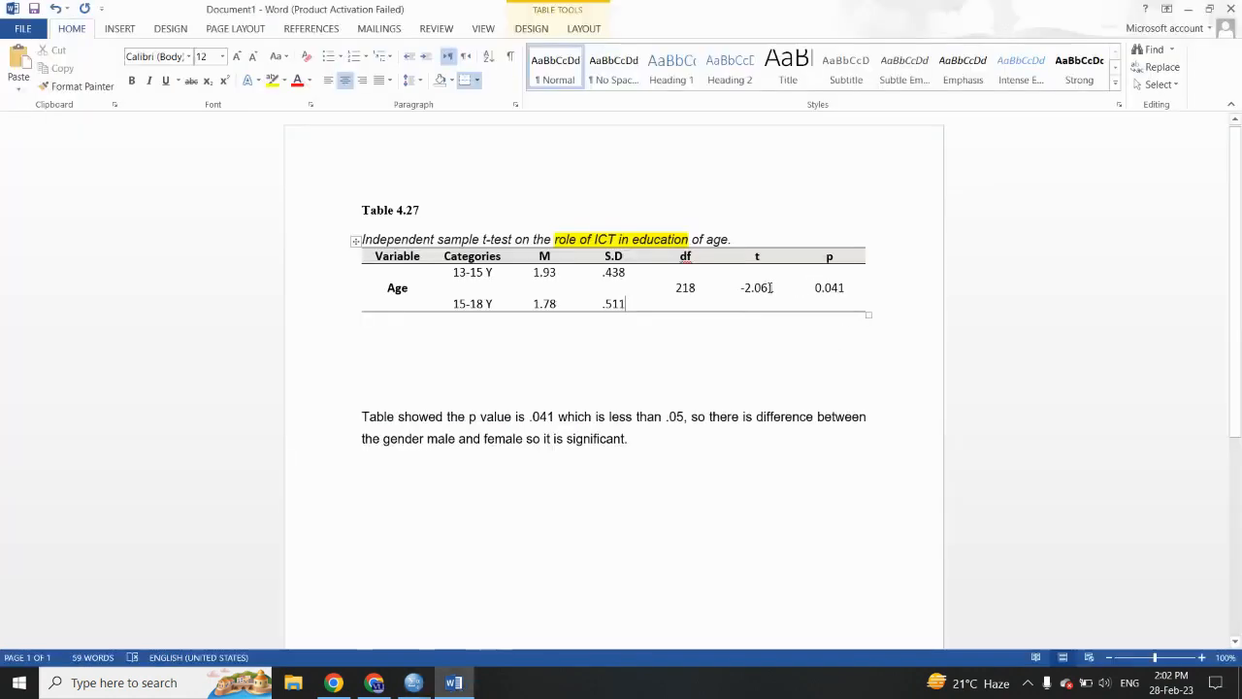
left_click(773, 287)
key("BackSpace")
key("BackSpace")
key("BackSpace")
key("BackSpace")
key("BackSpace")
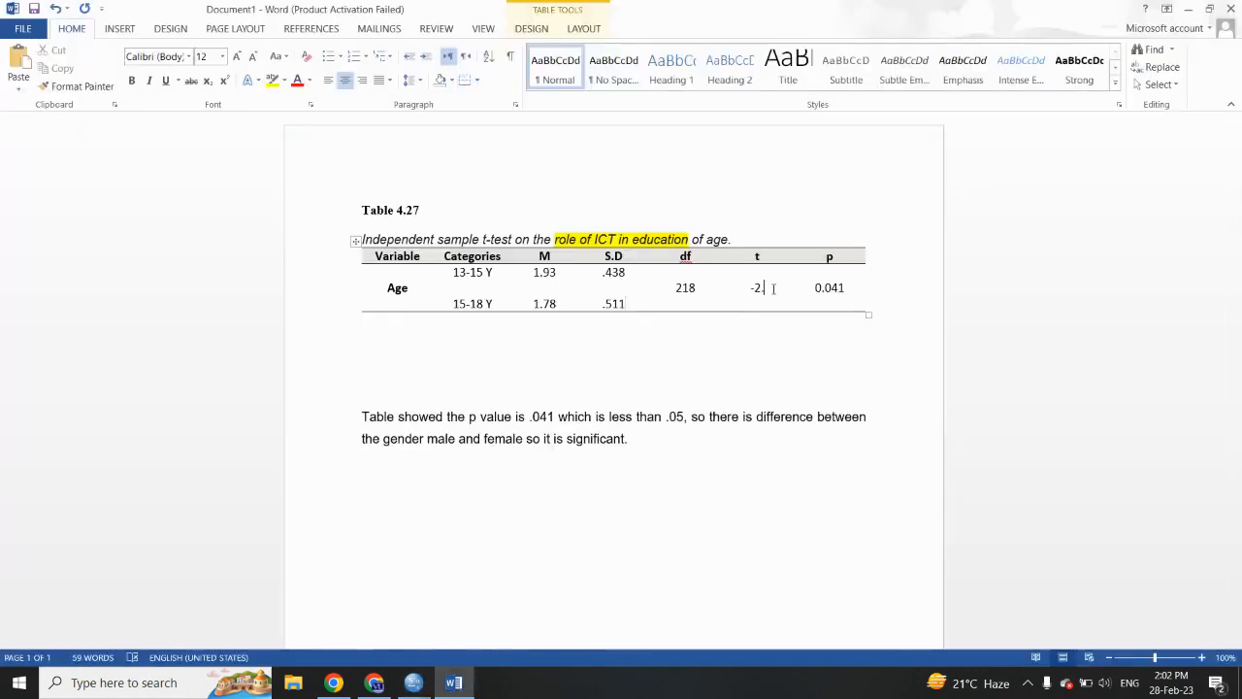
type("2.217")
- Check the two-tailed significance in the SPSS output and set the p value in the Word table to 0.028
left_click(454, 683)
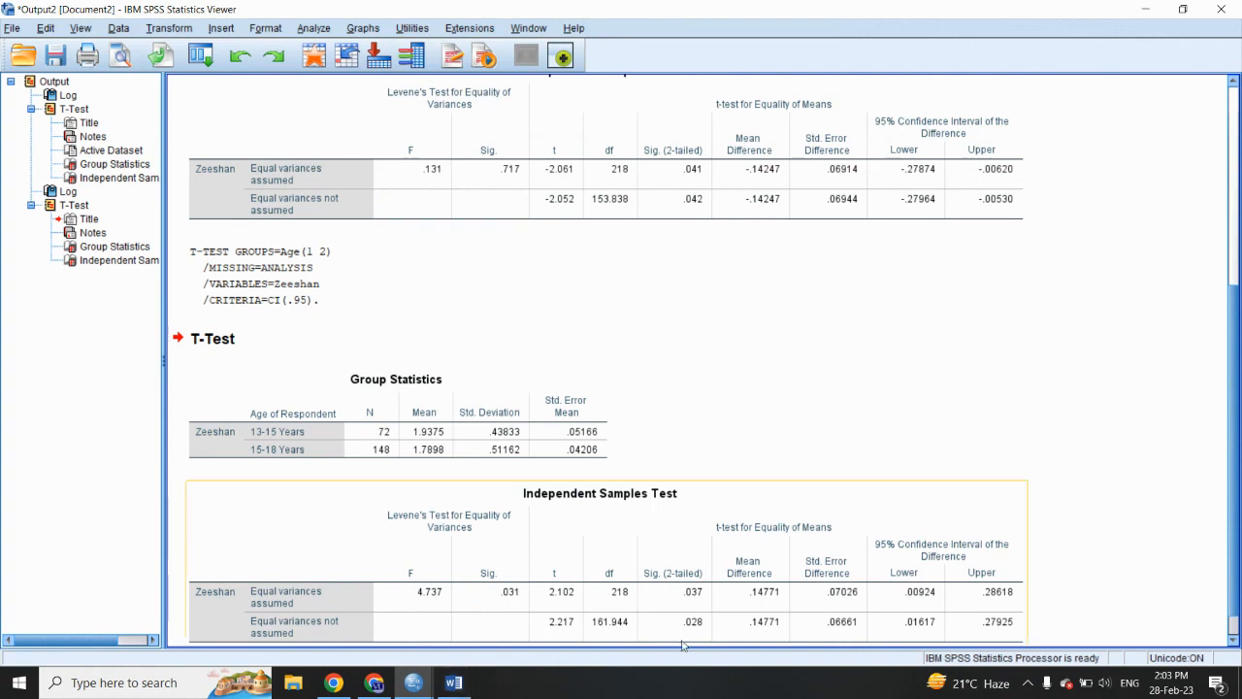
left_click(460, 691)
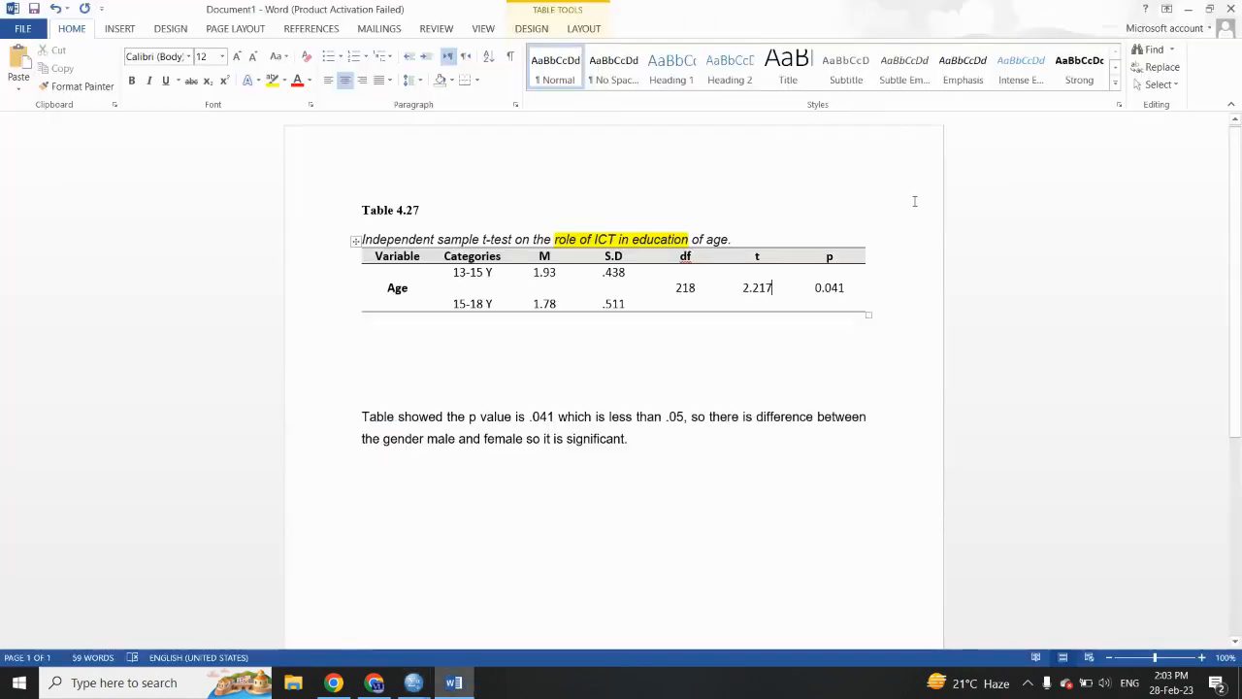
left_click(843, 288)
key("BackSpace")
key("BackSpace")
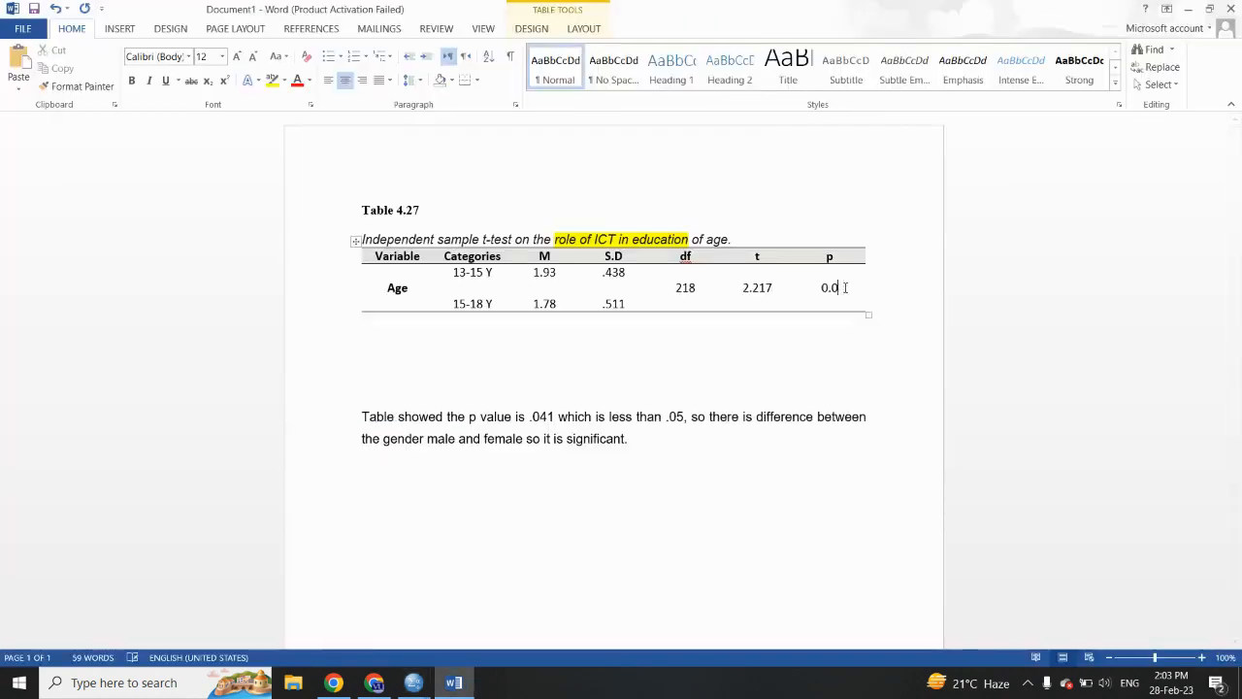
type("28")
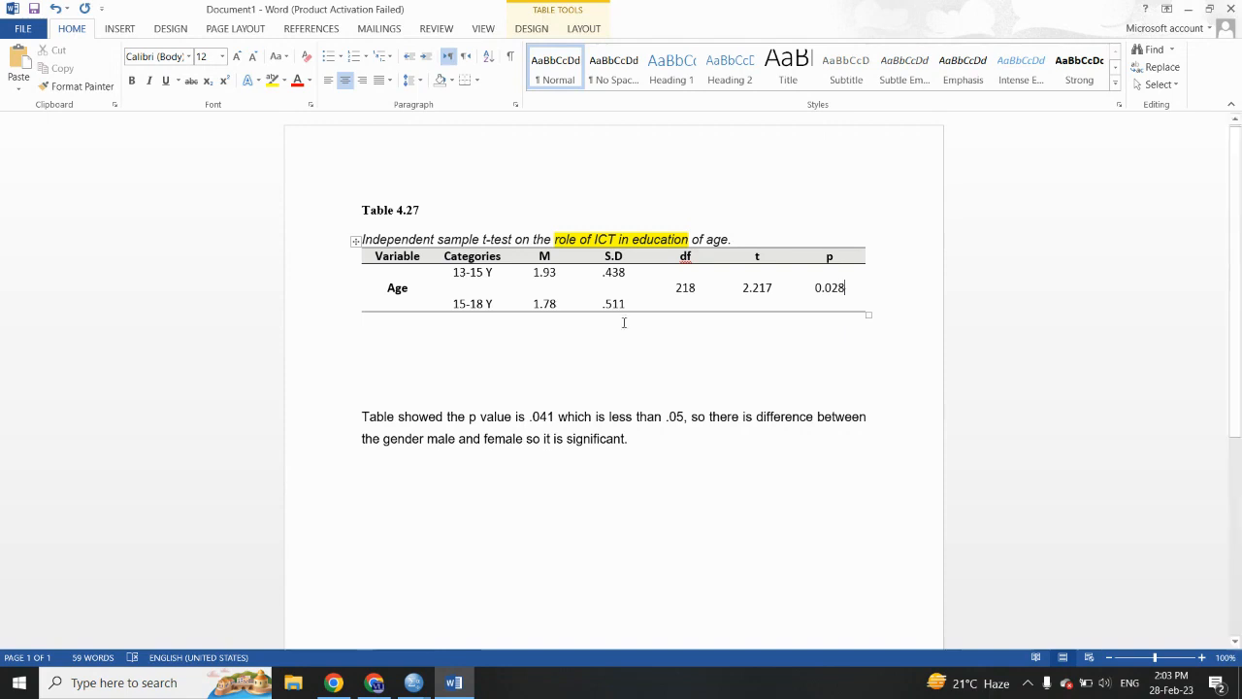
- Update the interpretation paragraph to a p value of .028 and a difference between "the age 13-15 and 15-18 years"
left_click_drag(540, 419, 554, 420)
type("28")
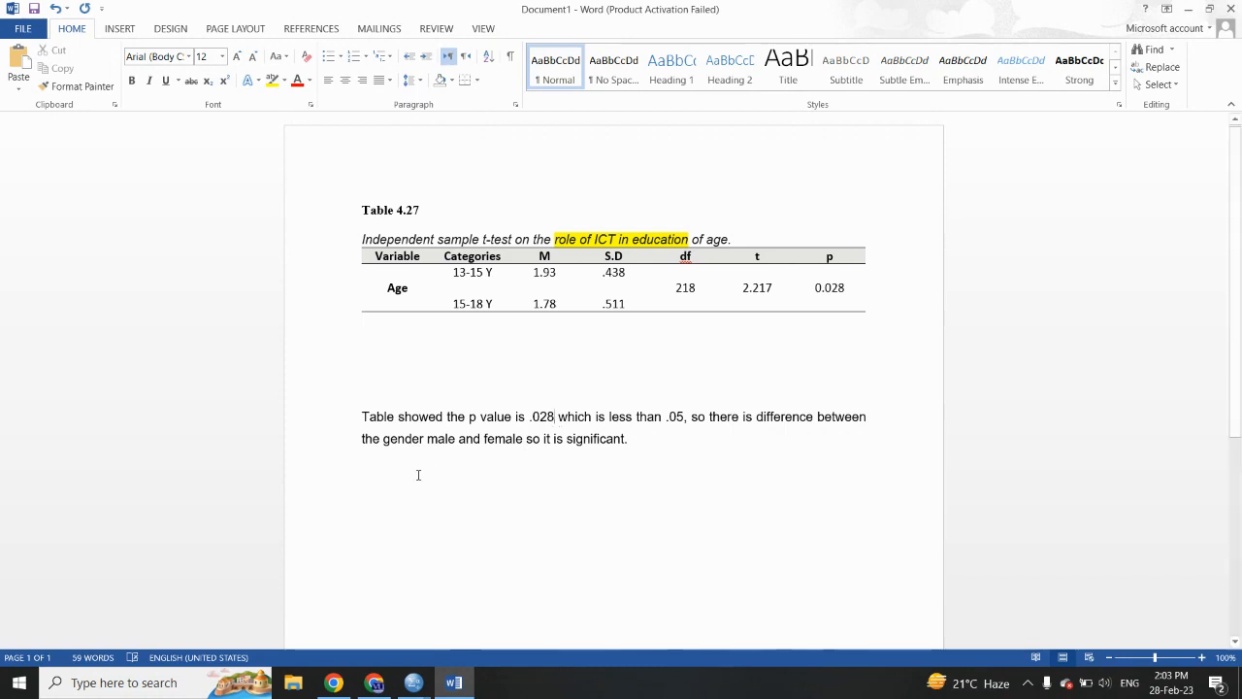
left_click_drag(384, 439, 524, 445)
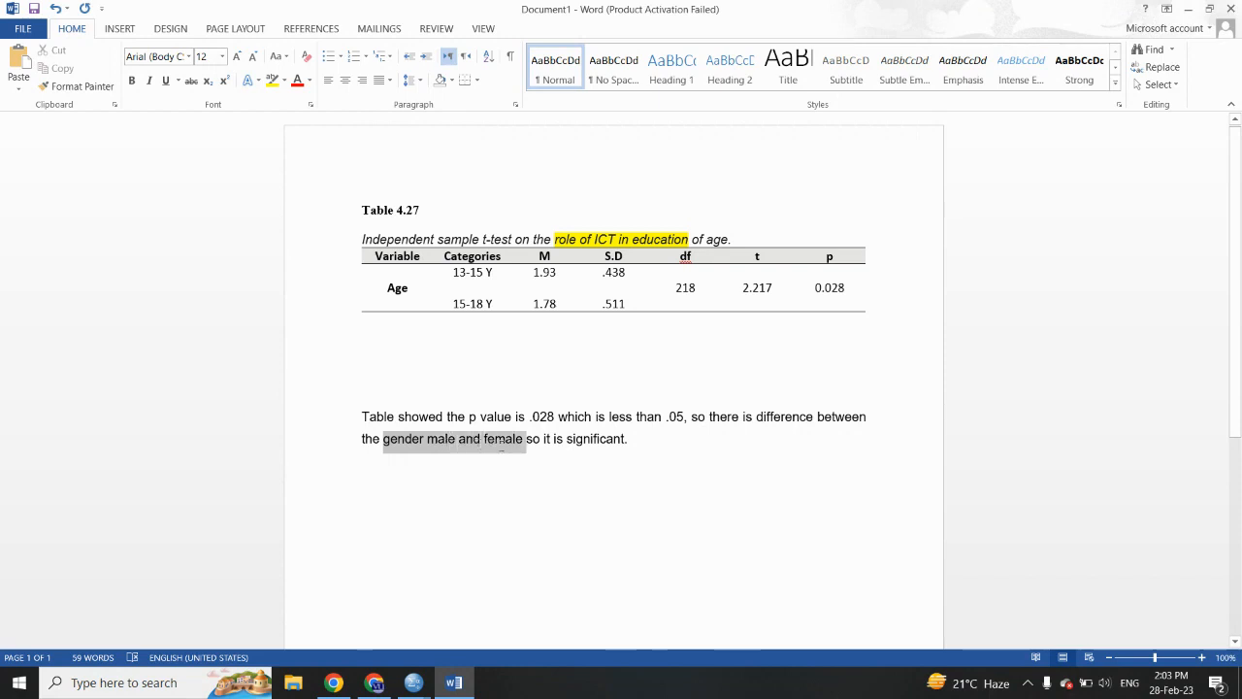
type("age ")
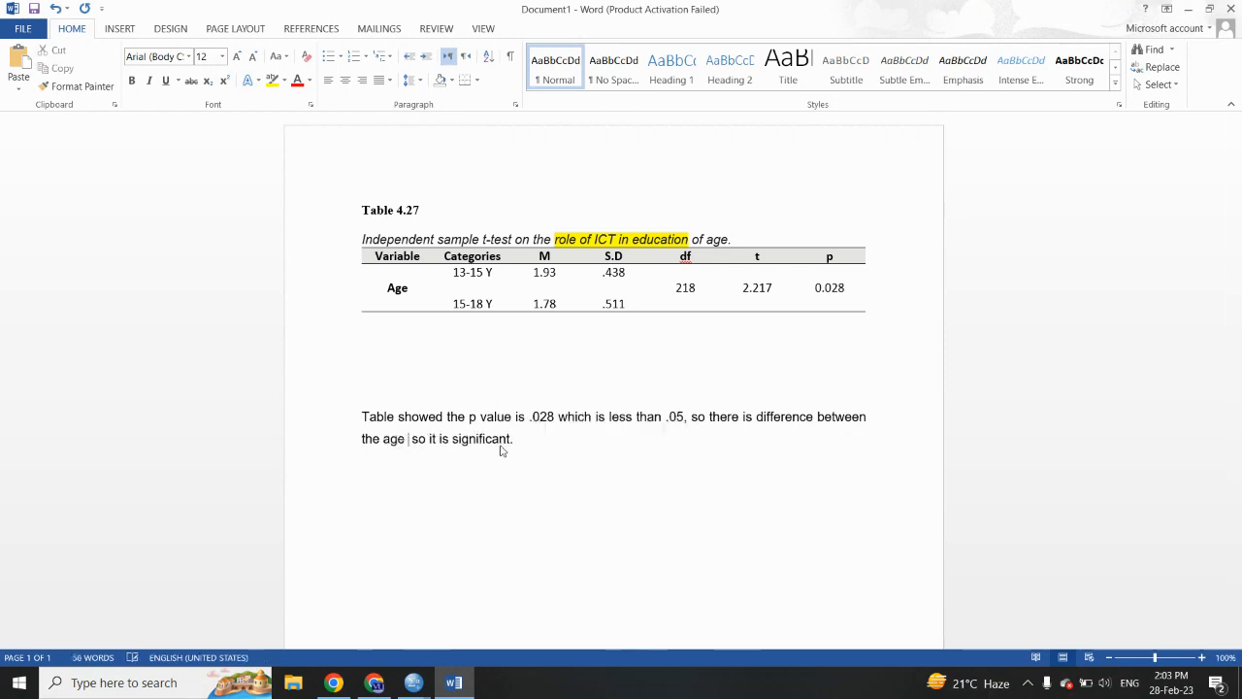
type("13-15 and 15")
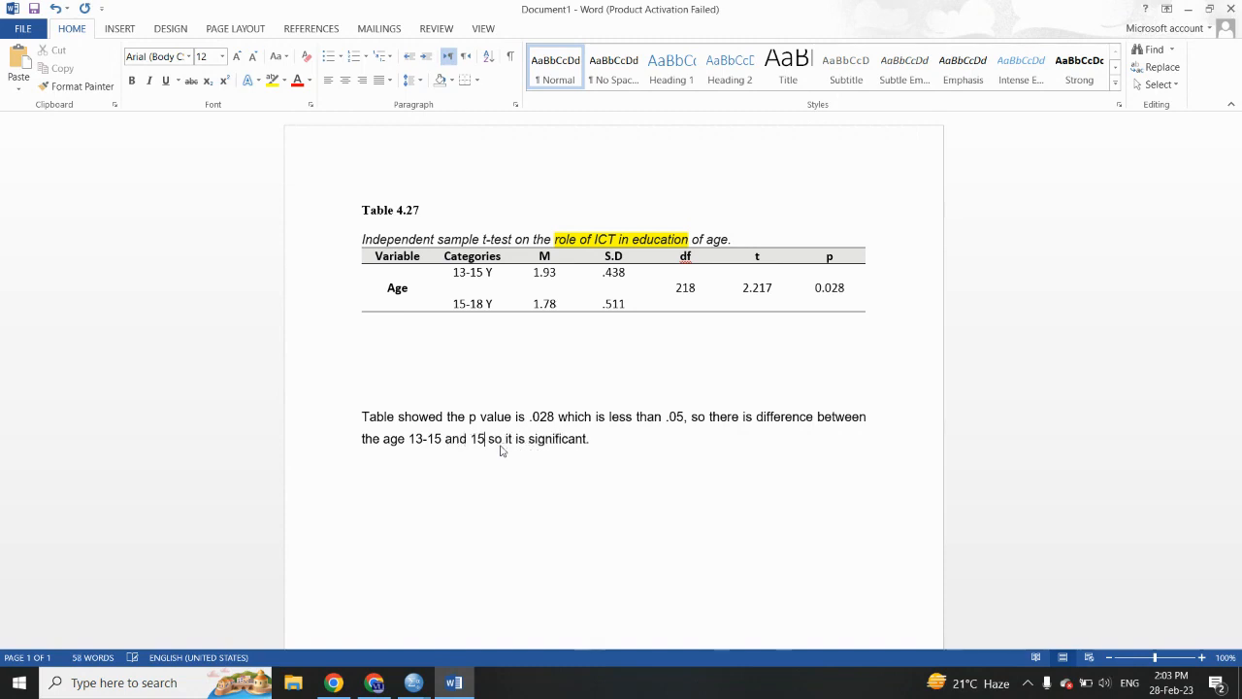
type("-18 years")
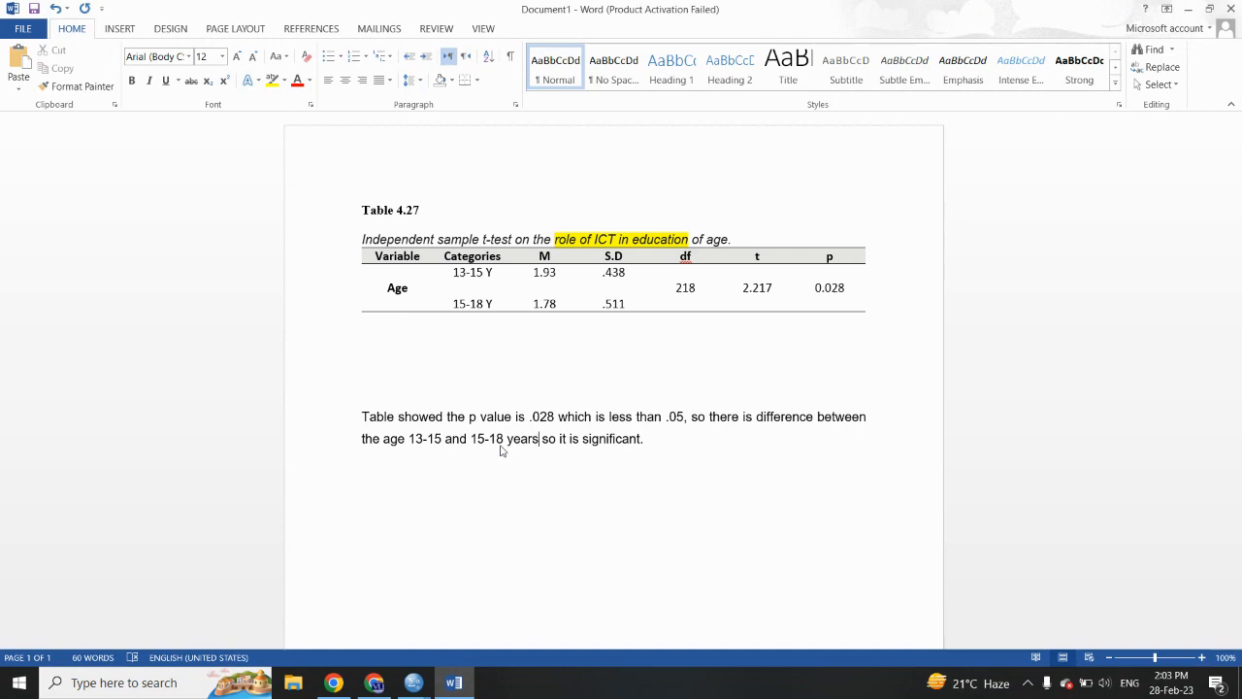
- Switch to the SPSS data editor, open the Independent-Samples T Test, and remove Age as the grouping variable
mouse_move(412, 686)
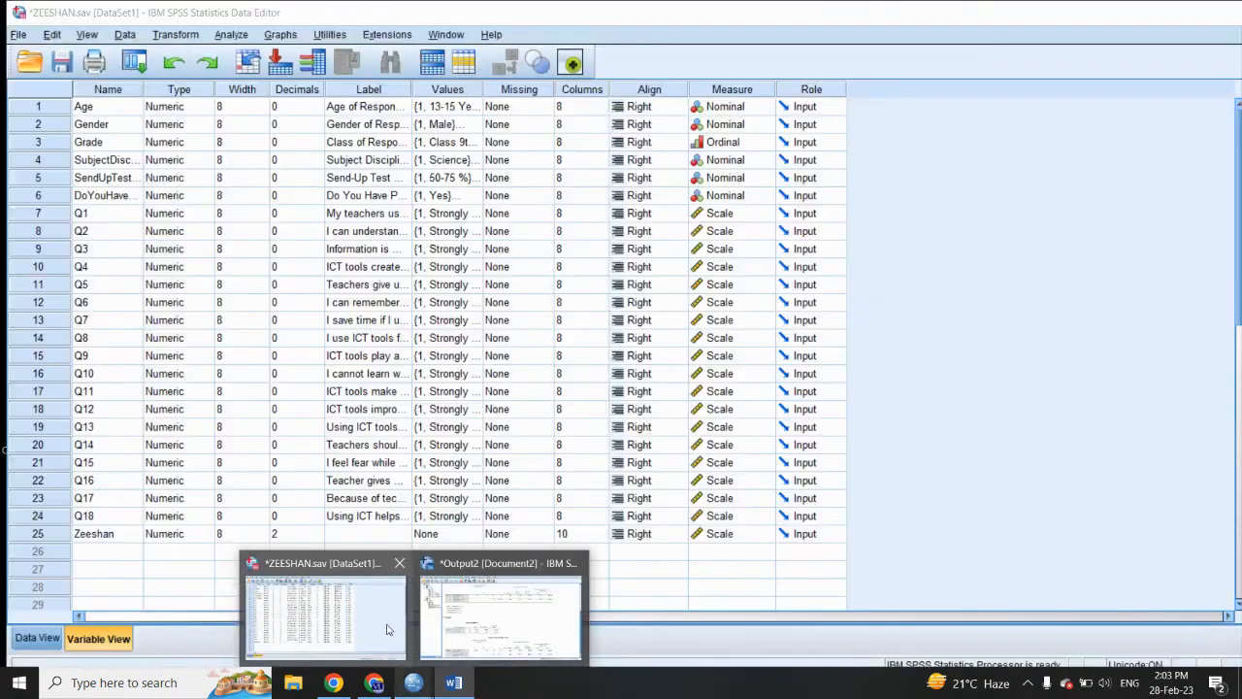
left_click(386, 630)
left_click(232, 35)
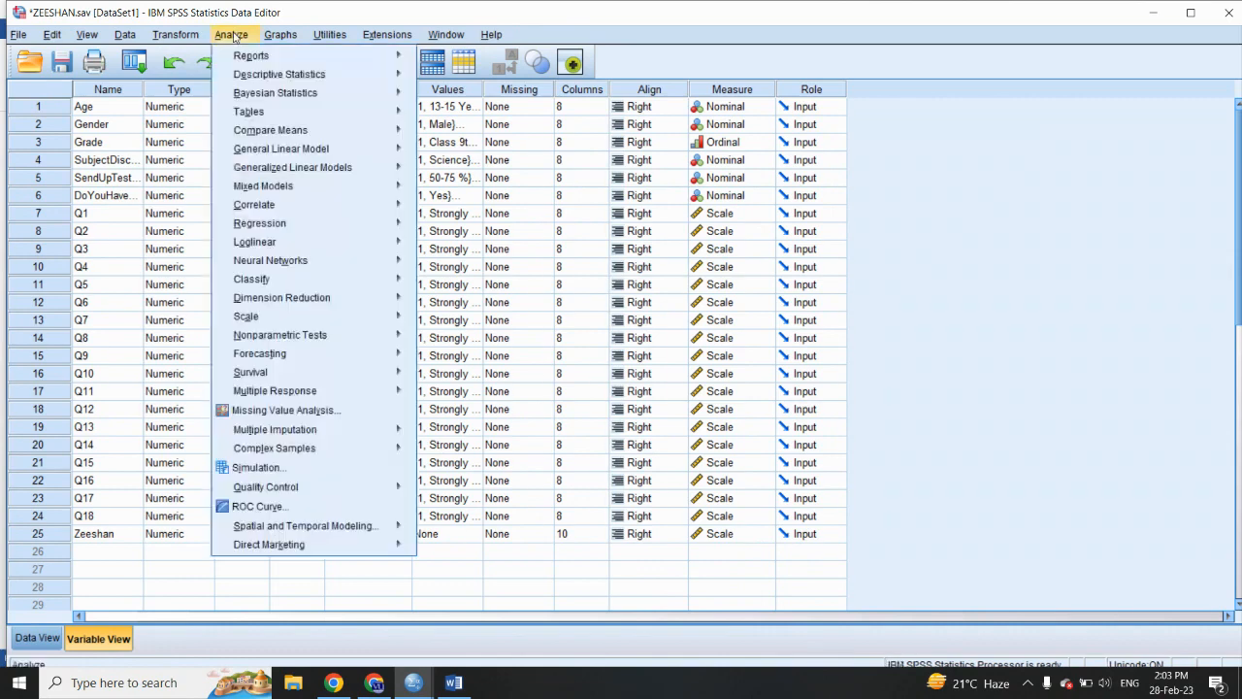
mouse_move(319, 130)
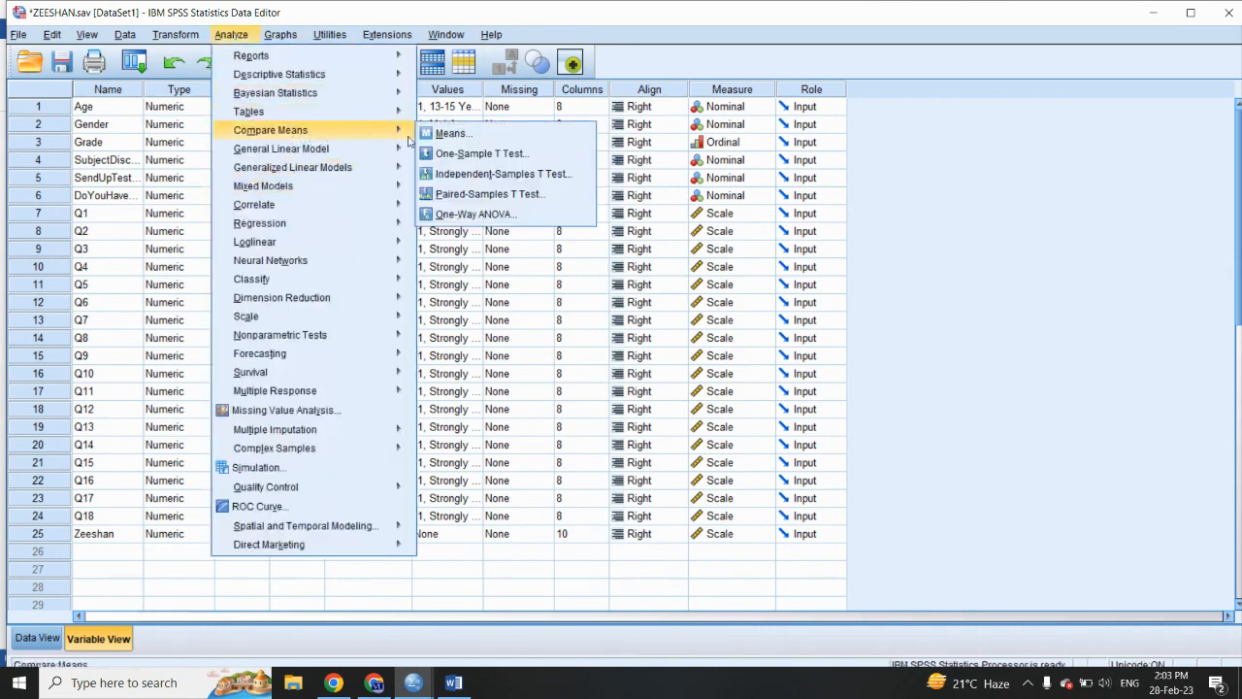
left_click(452, 174)
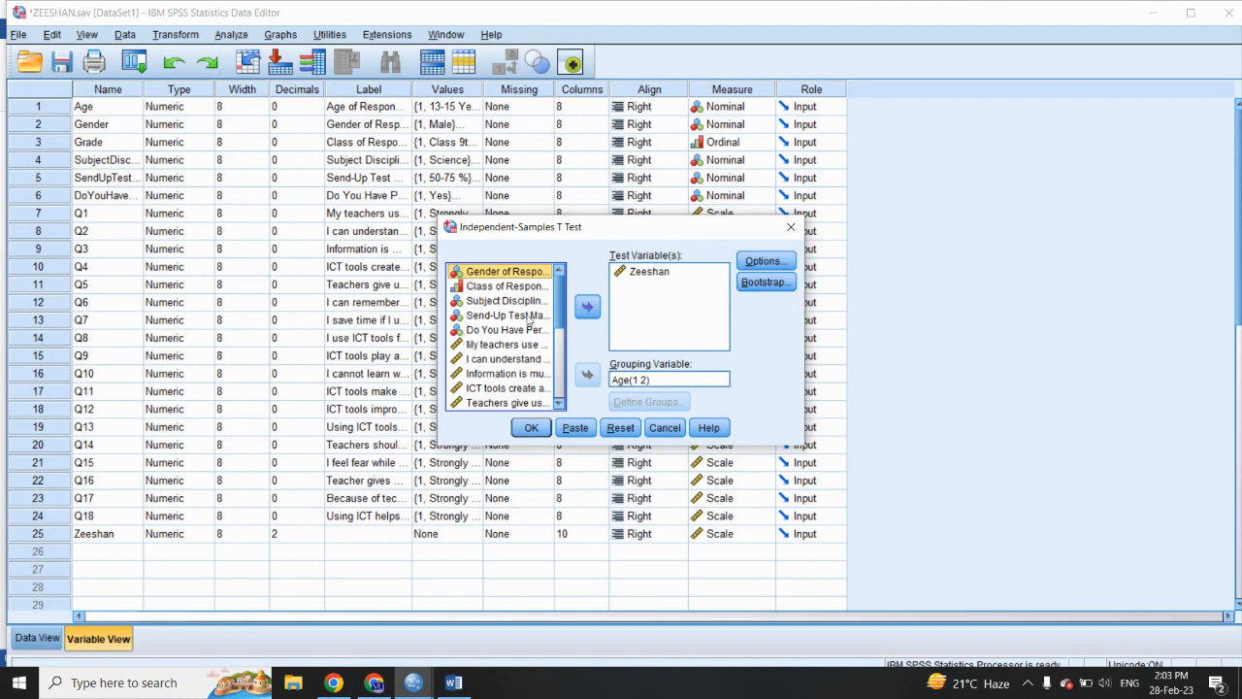
left_click(623, 379)
left_click(587, 374)
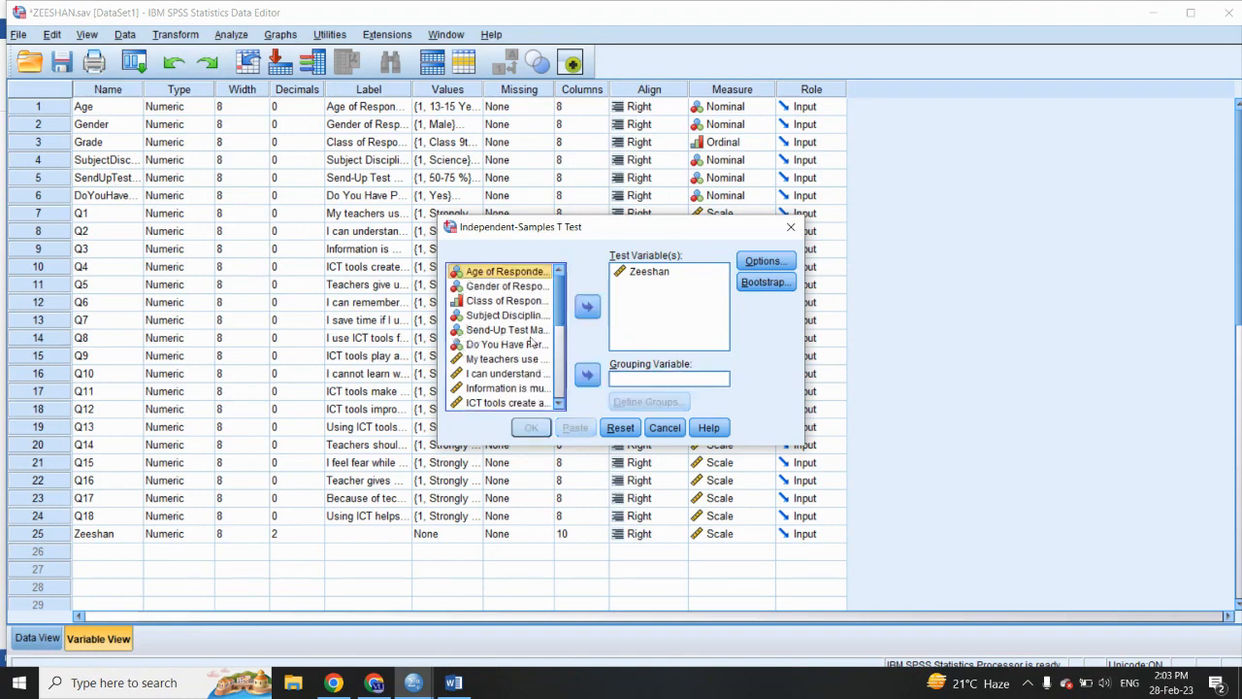
left_click(493, 301)
left_click(587, 373)
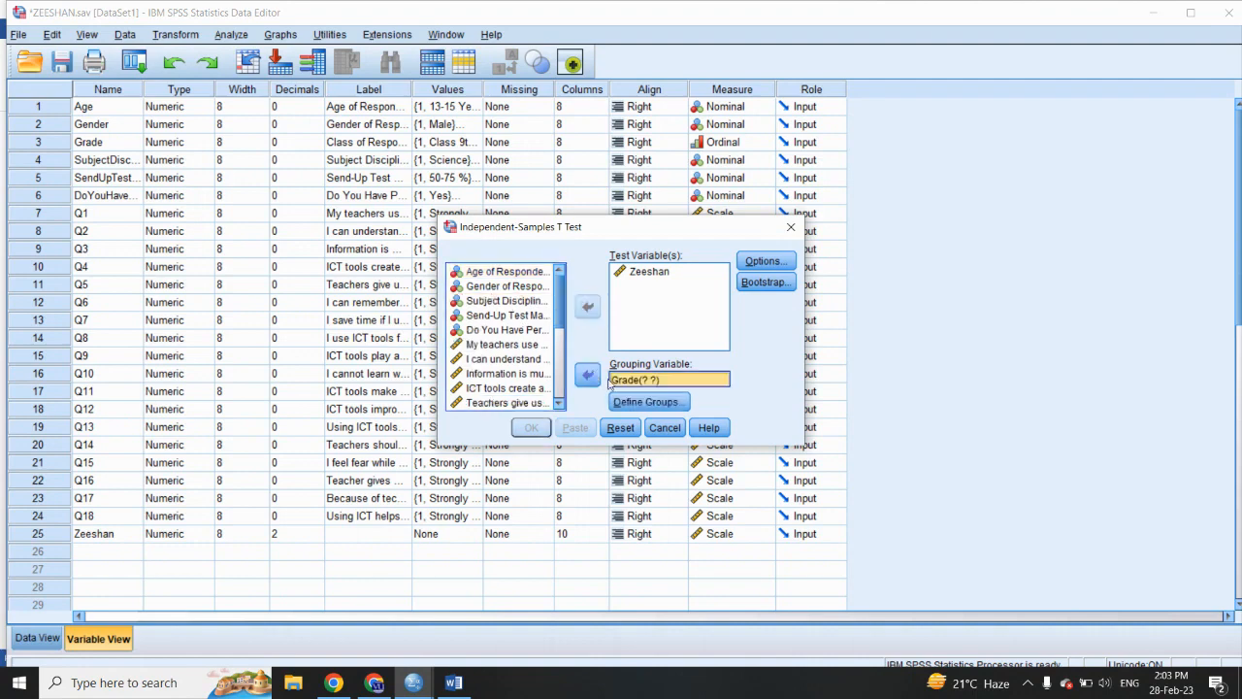
left_click(636, 402)
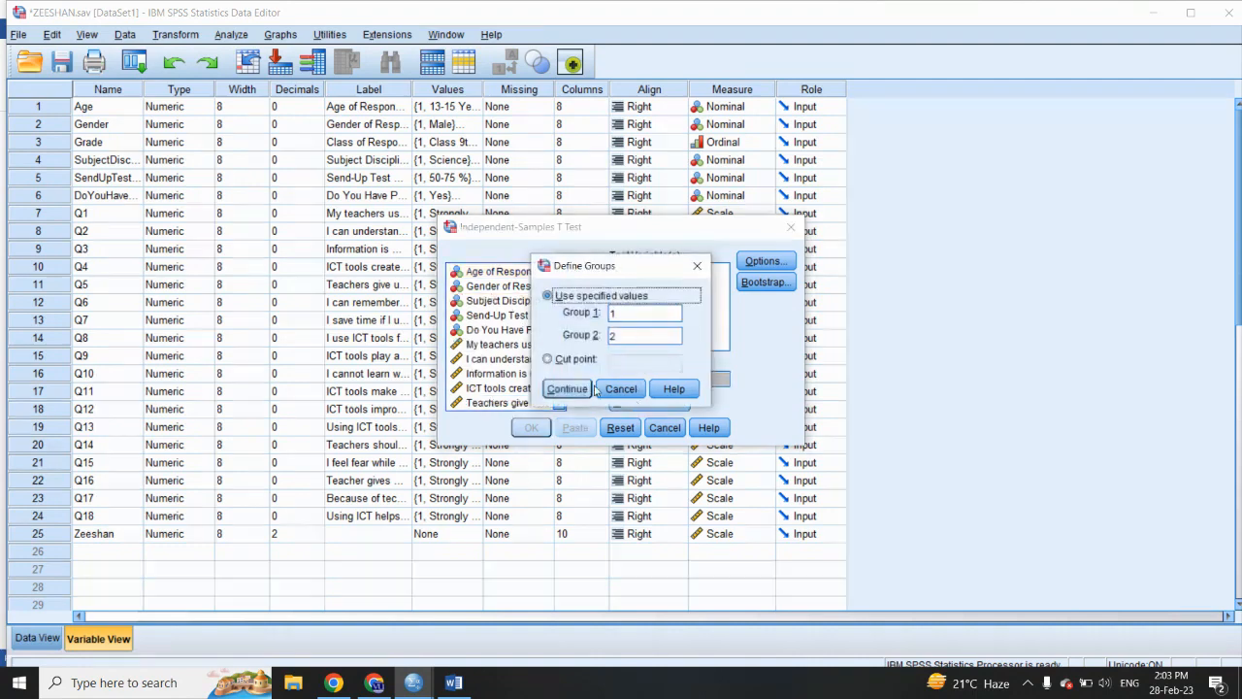
left_click(621, 390)
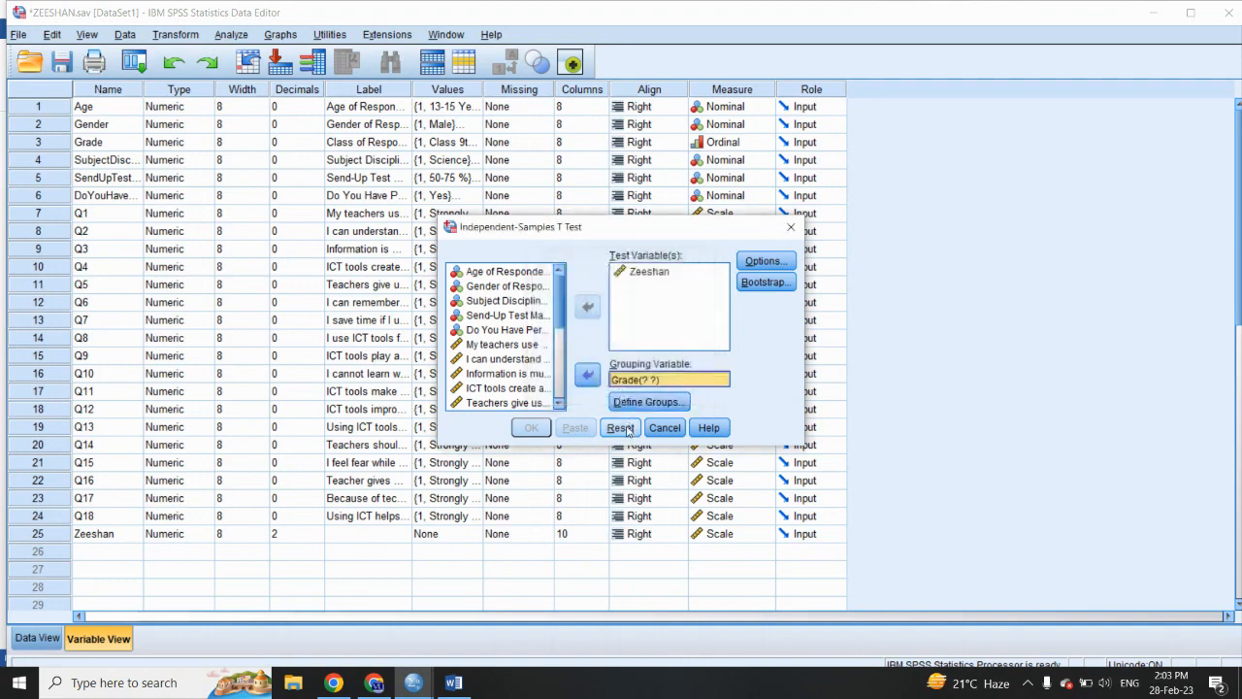
left_click(791, 227)
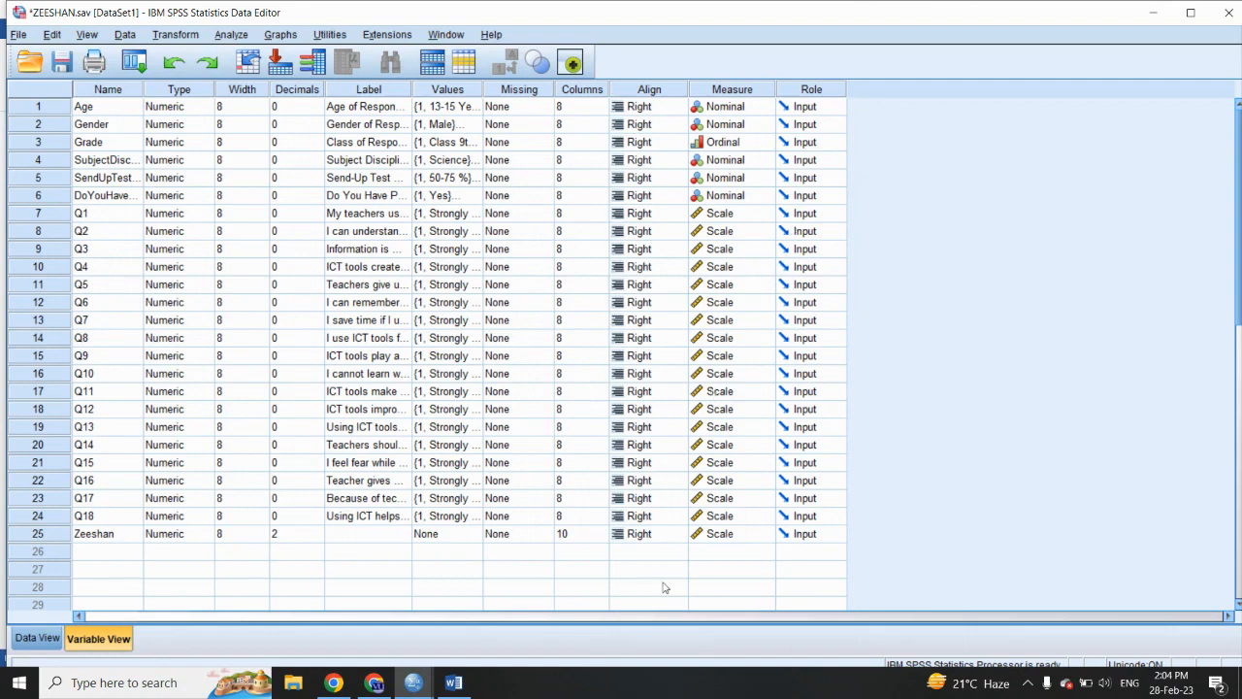
- Close the SPSS output document Output2 without saving its contents
mouse_move(423, 682)
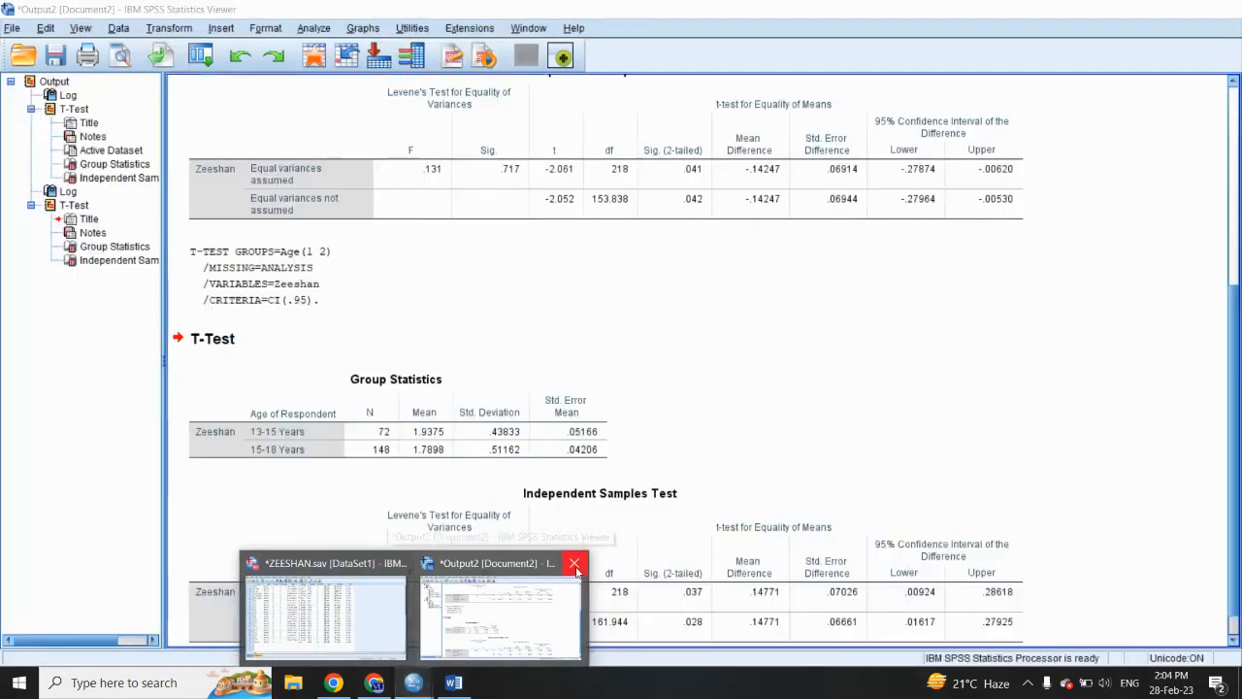
left_click(574, 563)
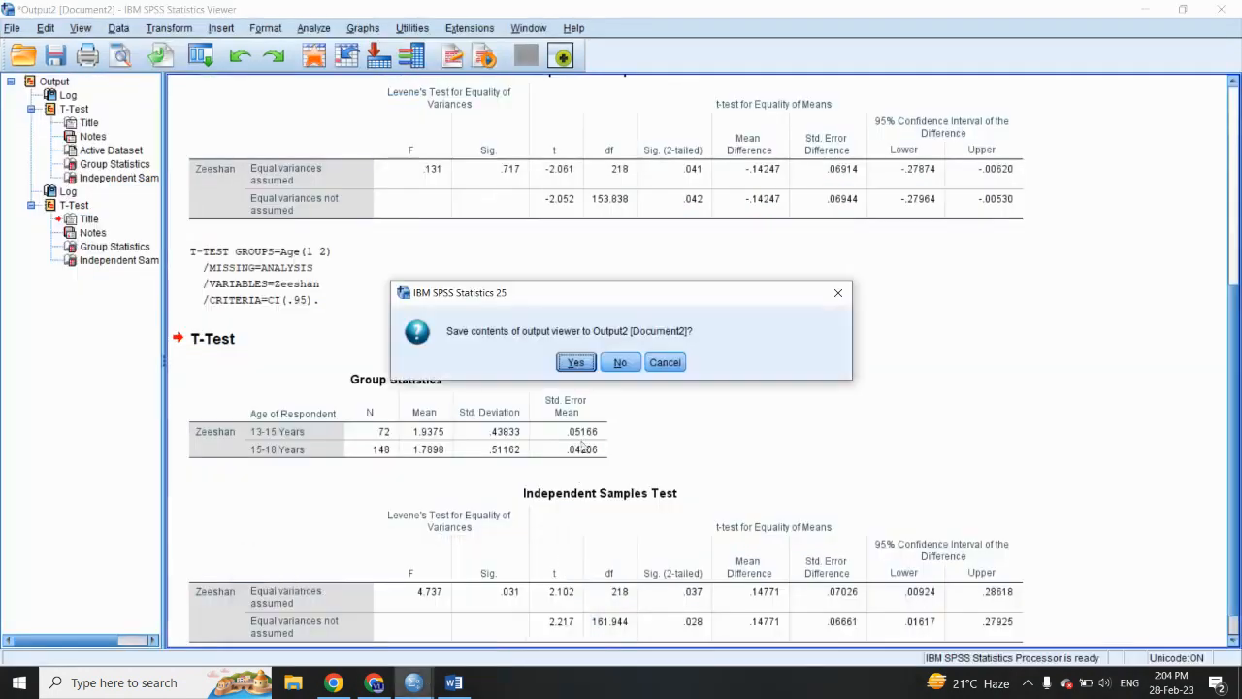
left_click(625, 362)
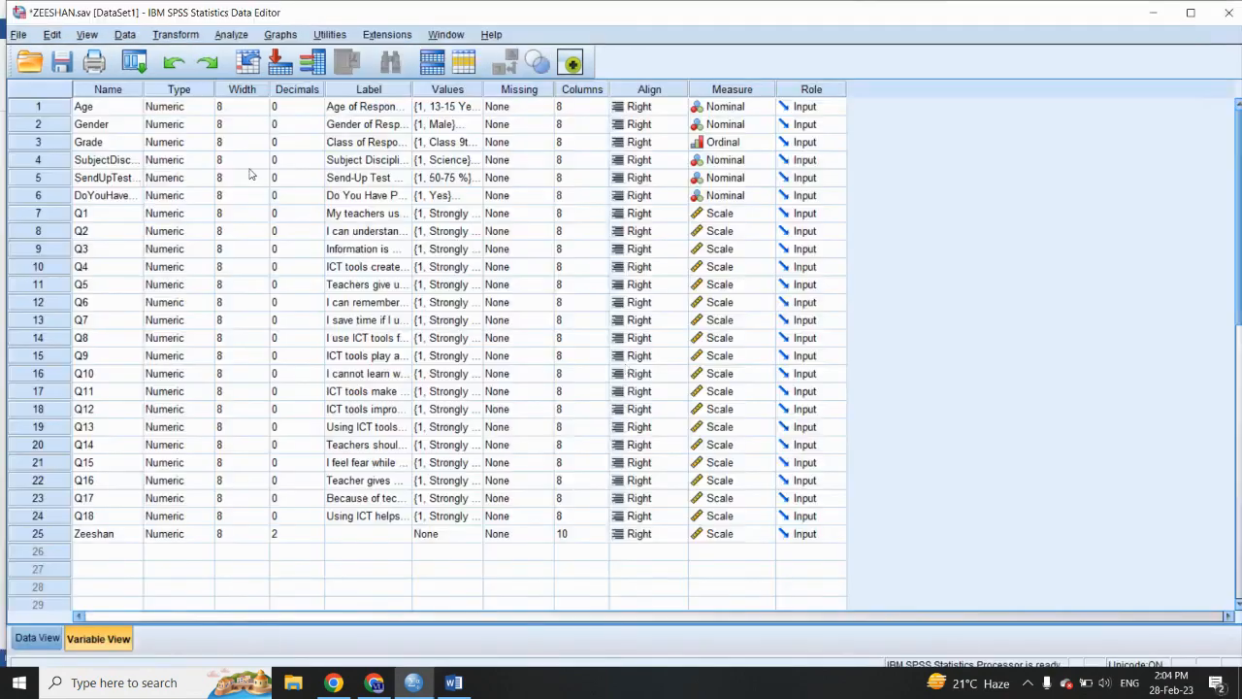
- Compute the existing overall score variable again as the sum of Q1 to Q18 divided by 18
left_click(165, 37)
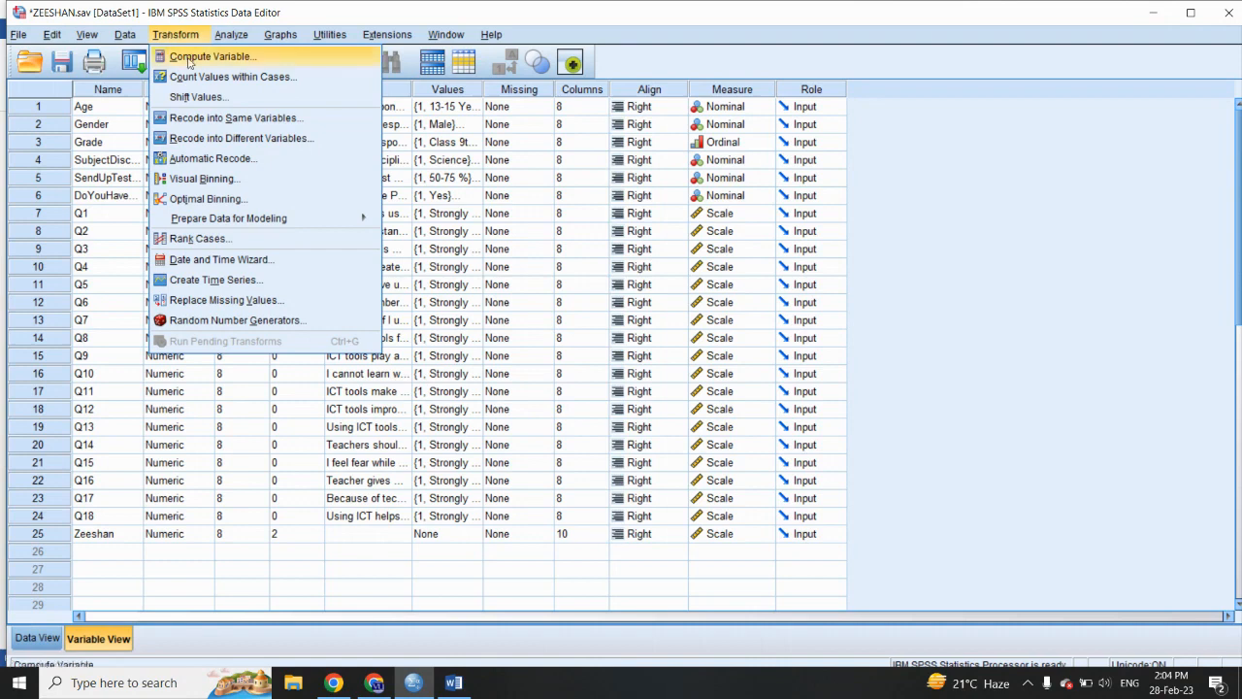
left_click(189, 58)
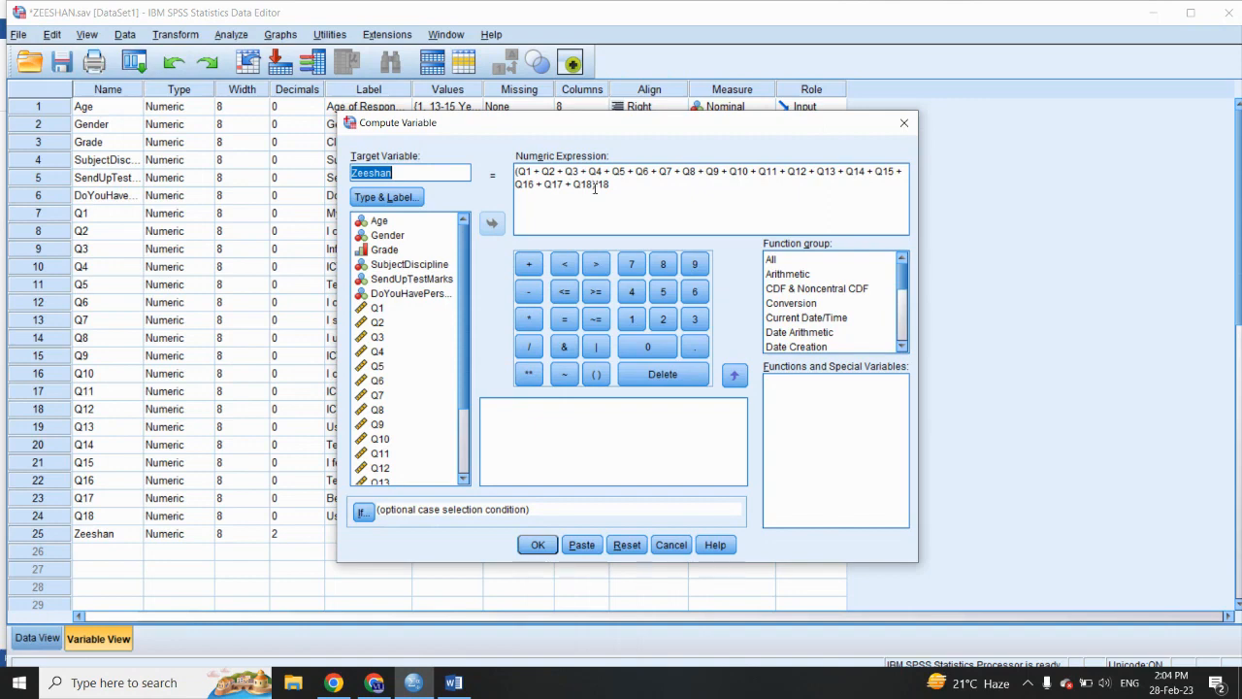
left_click(538, 545)
left_click(238, 35)
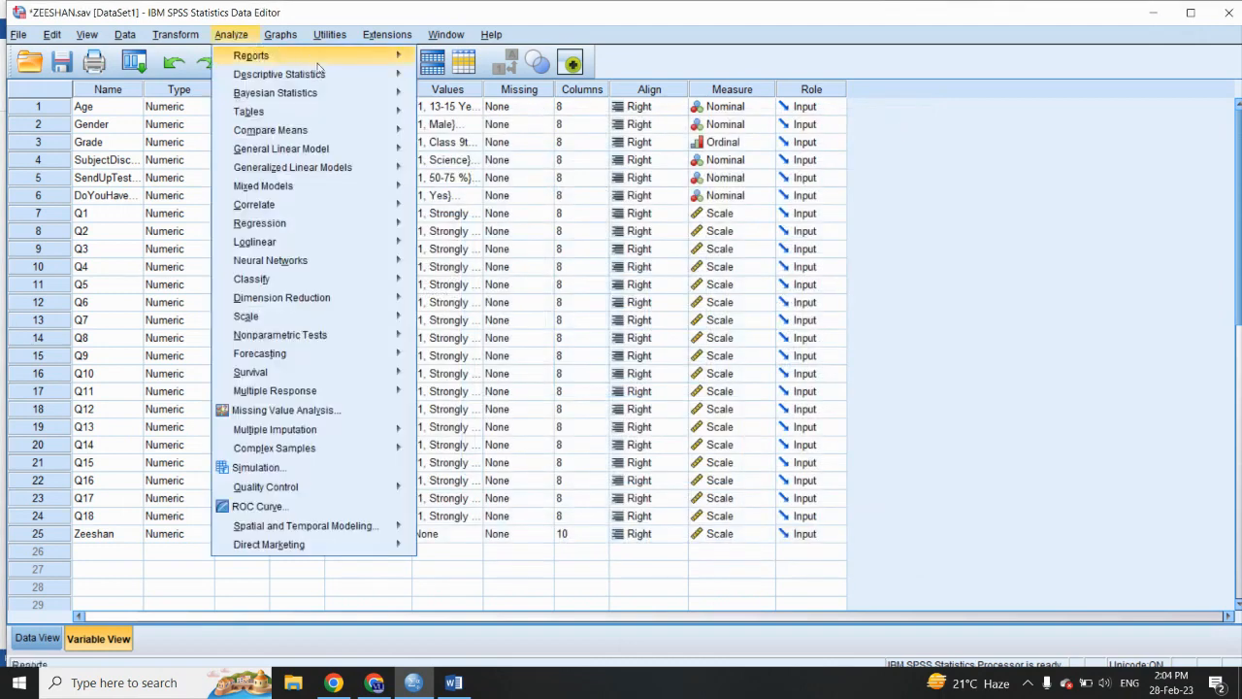
mouse_move(321, 74)
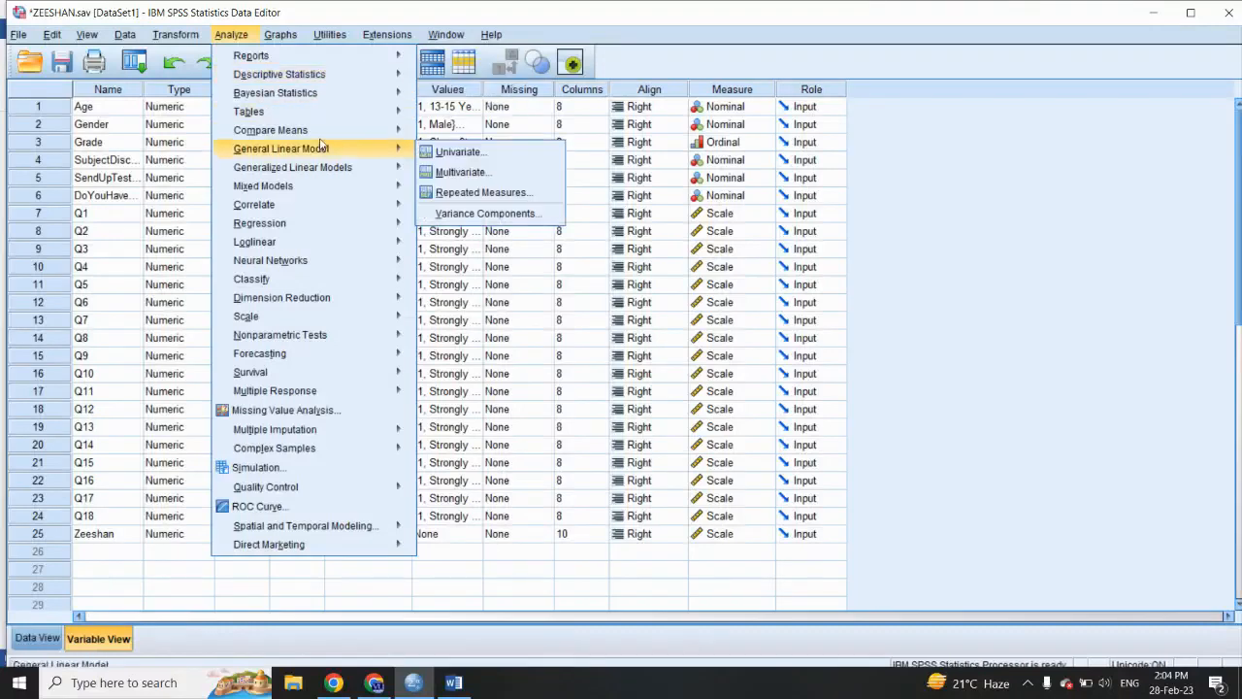
mouse_move(359, 130)
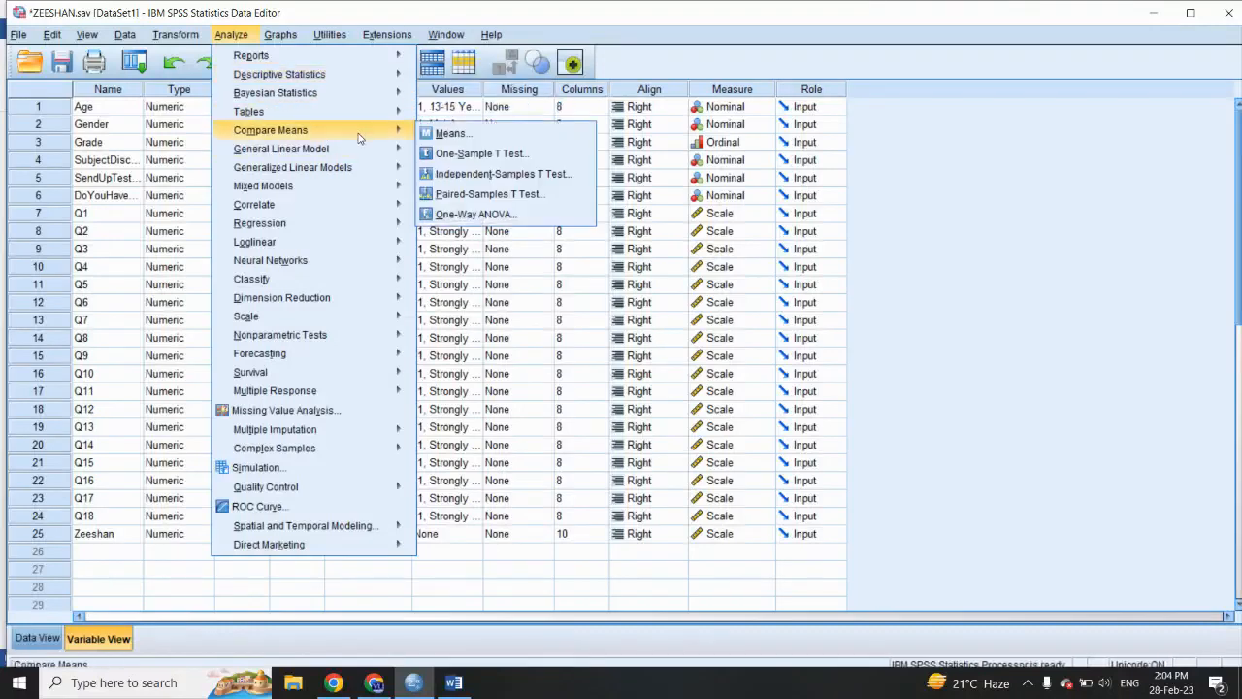
left_click(459, 215)
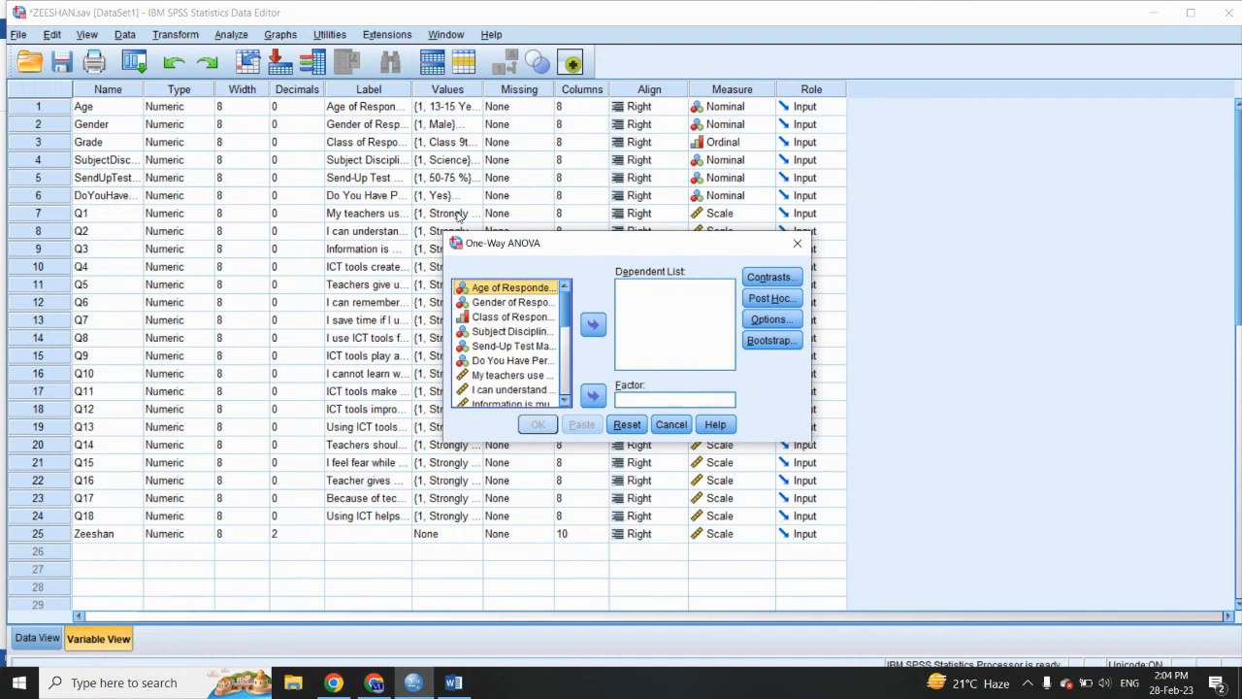
left_click_drag(565, 314, 566, 393)
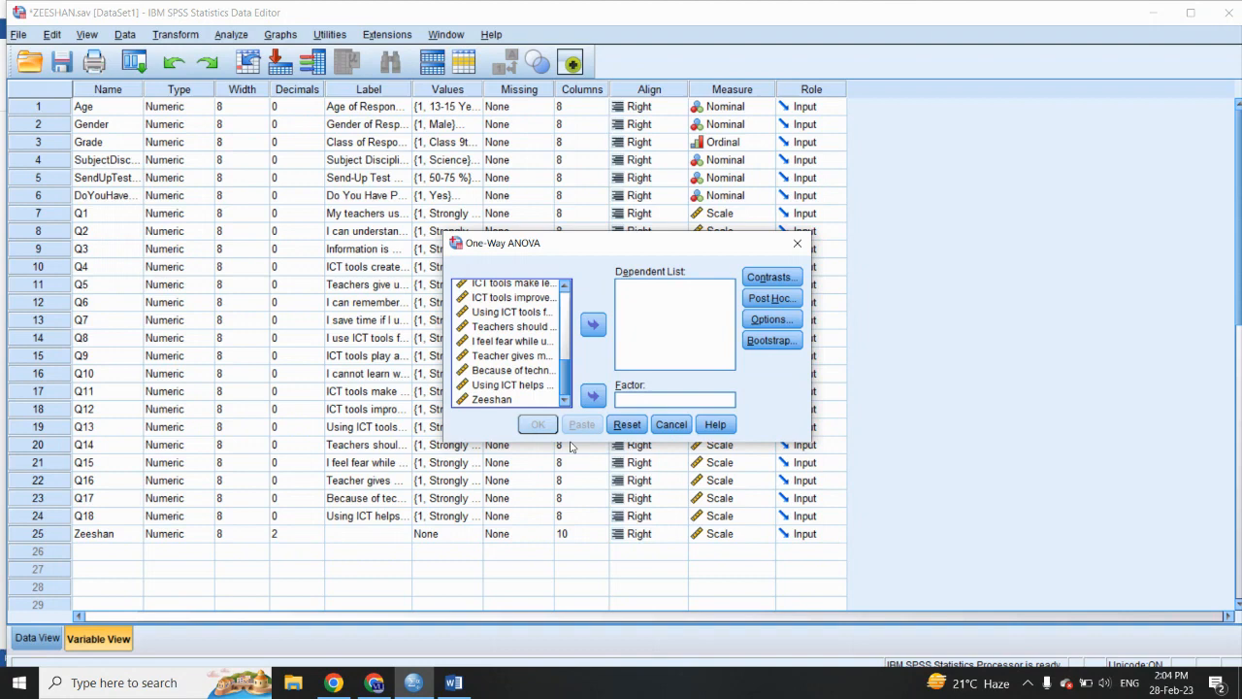
left_click(503, 401)
left_click(593, 324)
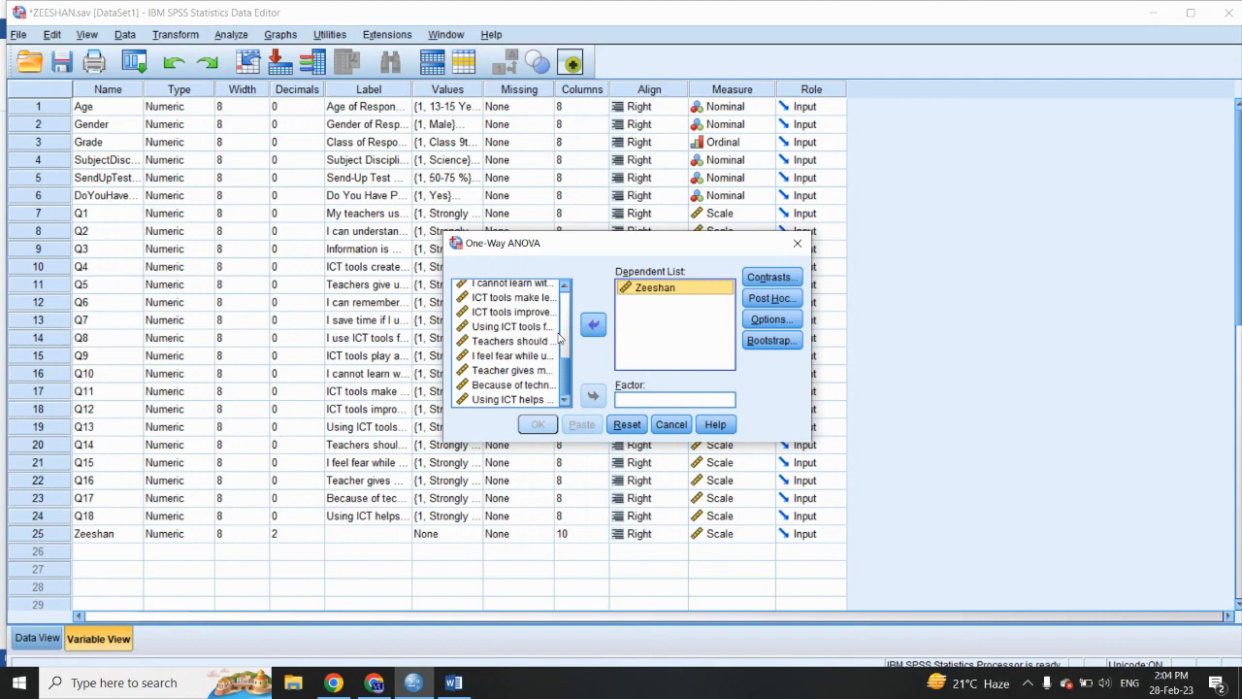
left_click(794, 247)
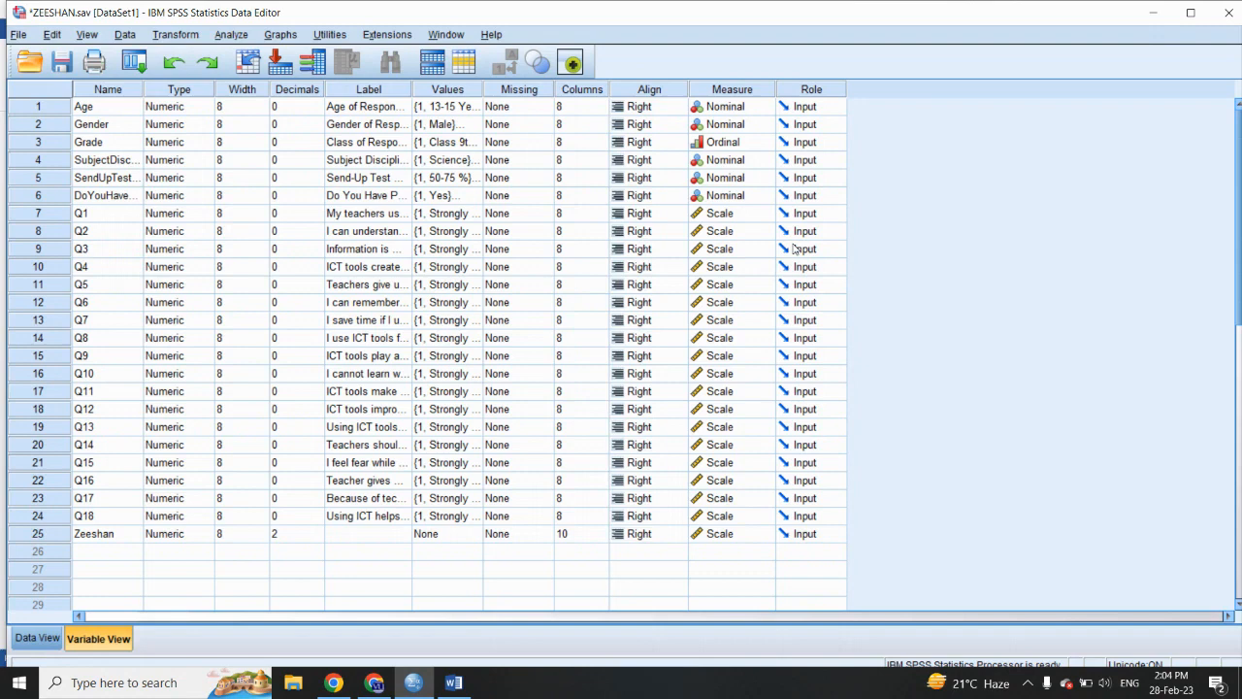
- Add a third value label to the Age variable, with value 3 and the label "18"
left_click(178, 107)
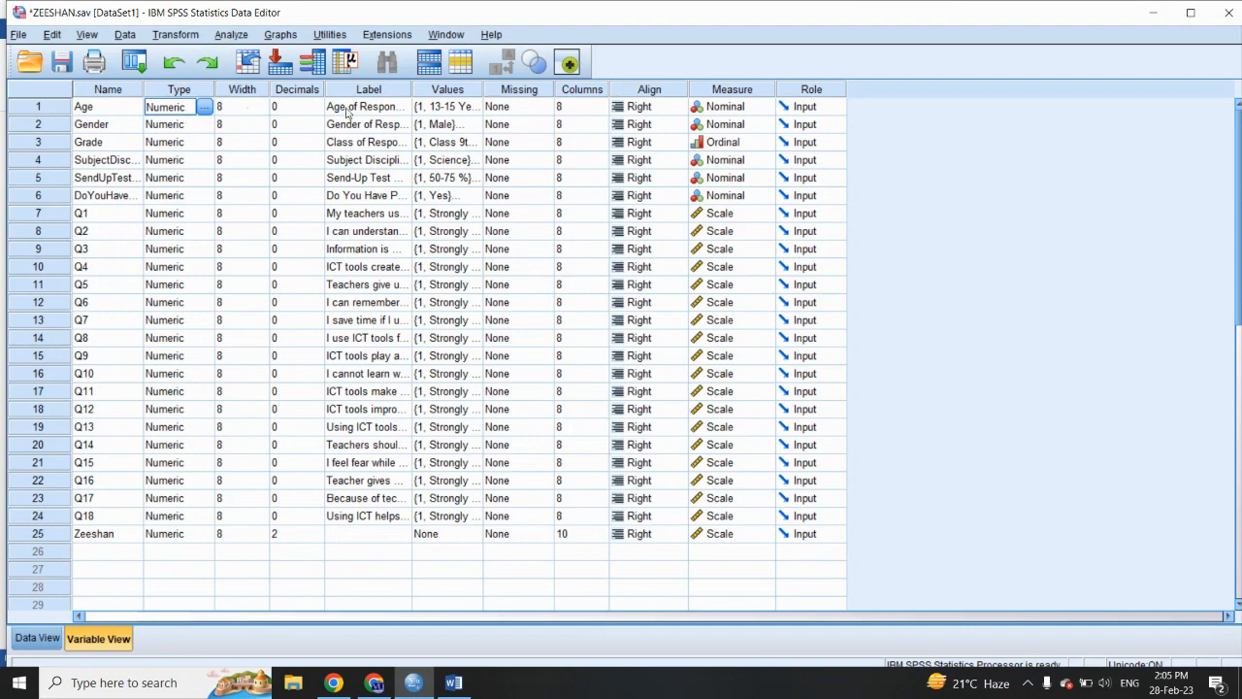
left_click(433, 108)
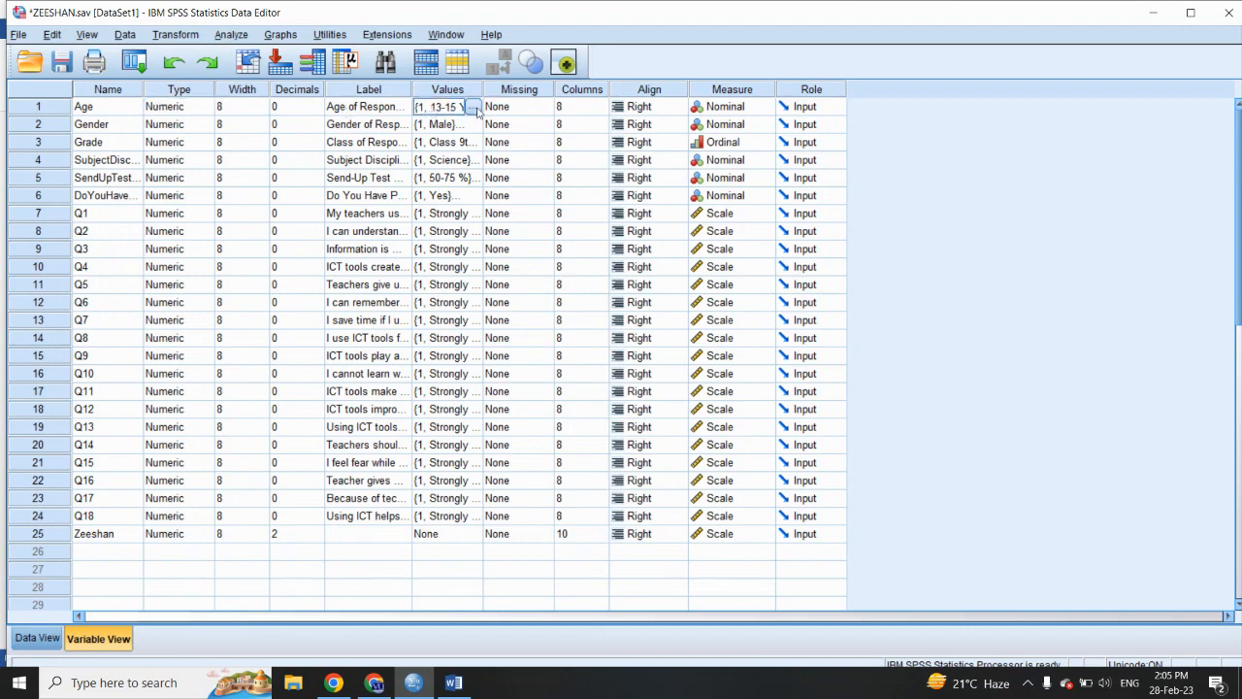
left_click(473, 107)
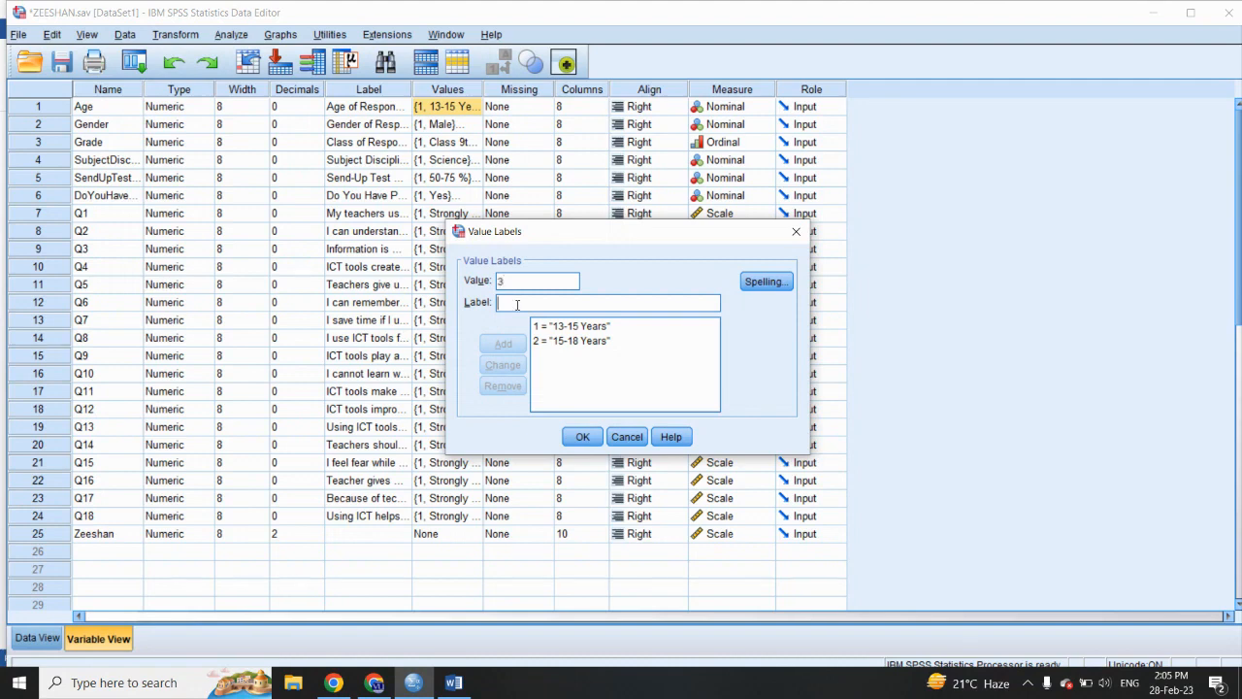
type("18-20 Years")
left_click(502, 345)
left_click(583, 436)
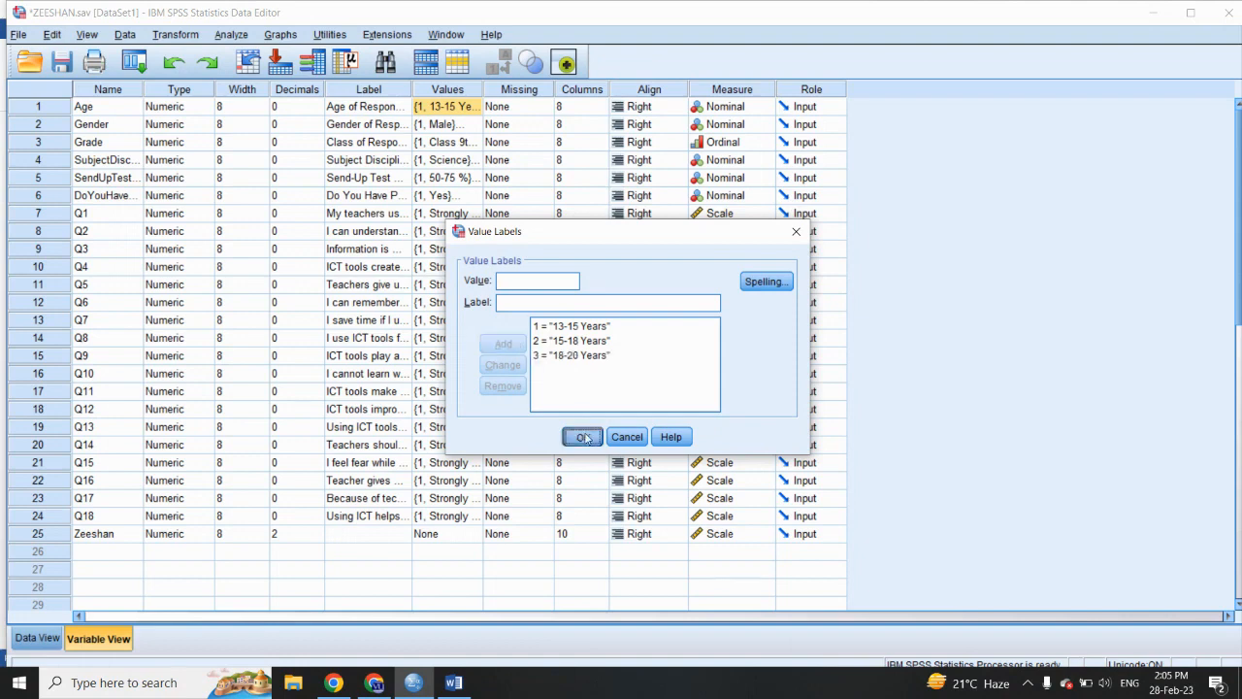
- Change Age to 3 in scattered cases of the data between rows 4 and 70, including rows 7, 12, 17, 21, 47, 50, 67 and 70
left_click(37, 638)
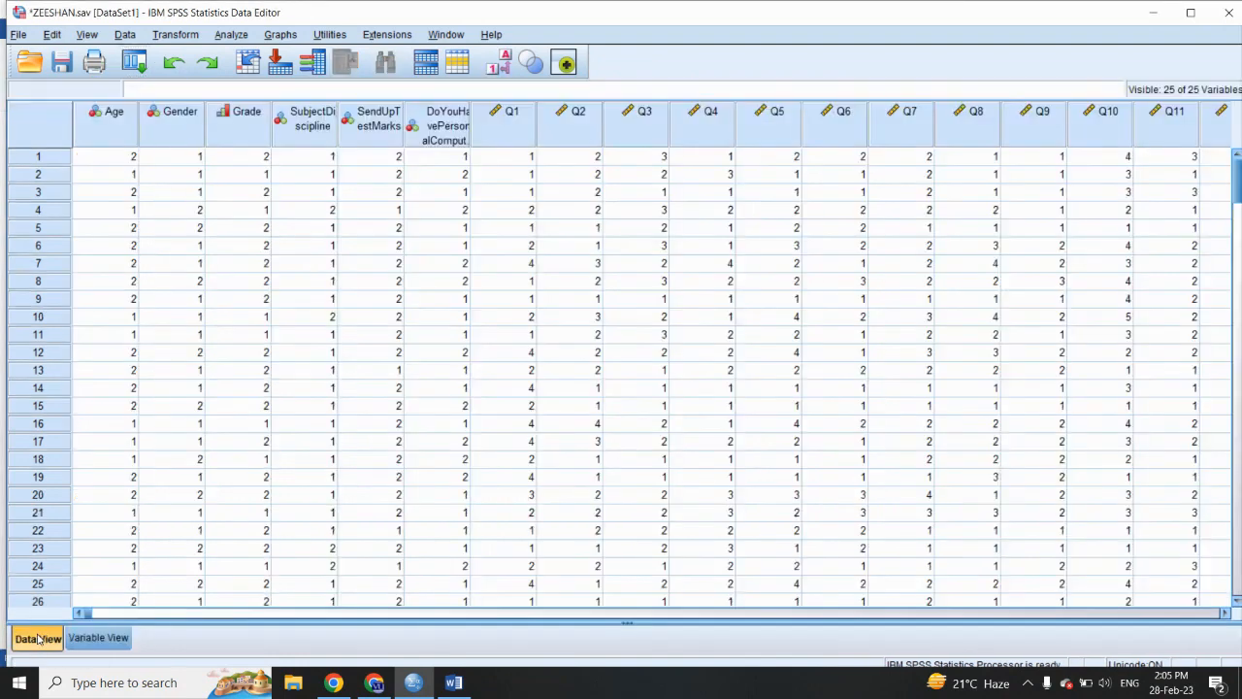
left_click(134, 211)
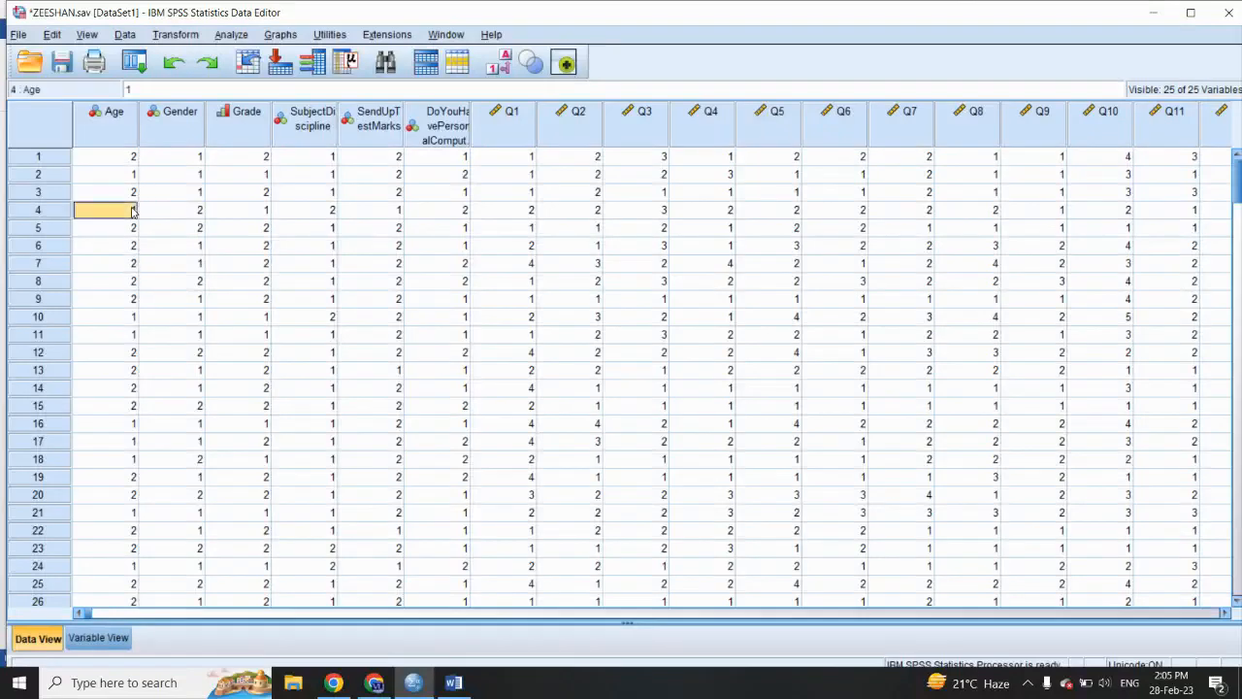
type("2")
key("Down")
key("Down")
key("Down")
type("3")
key("Down")
key("Down")
key("Down")
key("Down")
key("Down")
type("3")
key("Down")
key("Down")
key("Down")
key("Down")
key("Down")
type("3")
key("Down")
key("Down")
key("Down")
key("Down")
type("3")
key("Down")
key("Down")
key("Down")
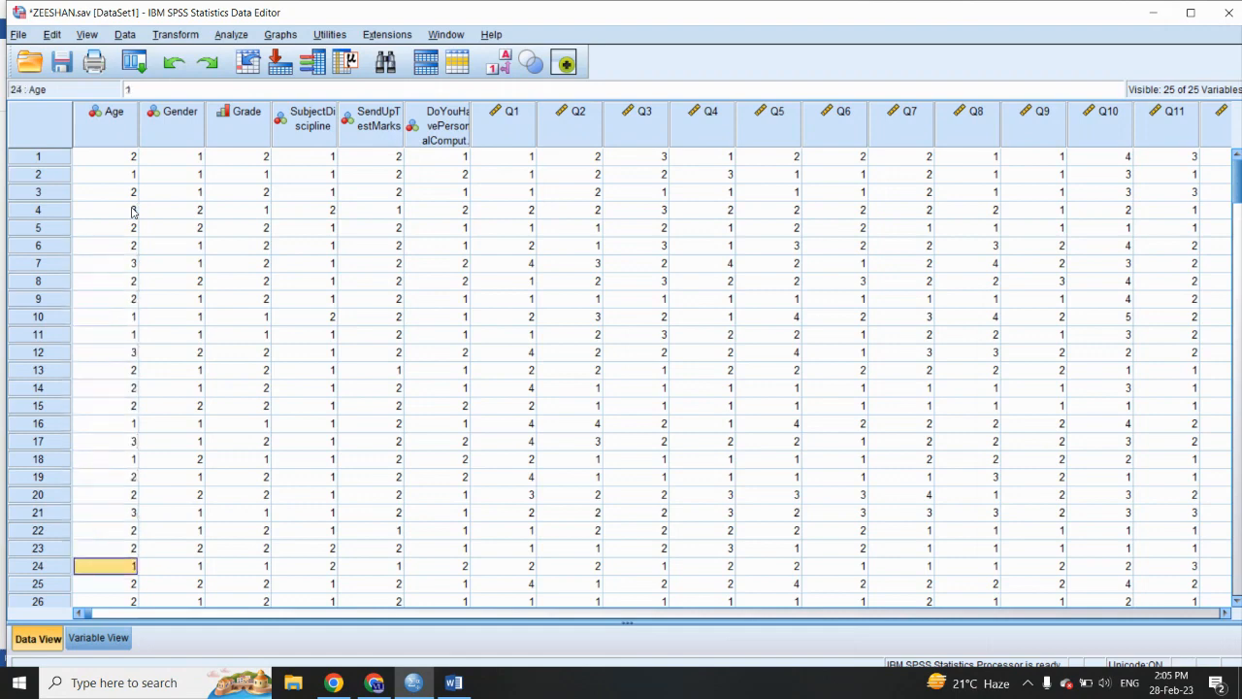
key("Down")
key("Down")
key("Down")
key("Down")
key("Down")
key("Down")
key("Down")
key("Down")
key("Down")
key("Down")
key("Down")
key("Down")
key("Down")
key("Down")
key("Down")
key("Down")
key("Down")
key("Down")
key("Down")
type("3")
key("Down")
key("Down")
key("Down")
key("Down")
type("3")
key("Down")
key("Down")
key("Down")
type("3")
key("Down")
key("Down")
key("Down")
type("3")
key("Down")
key("Down")
key("Down")
key("Down")
type("3")
key("Down")
key("Down")
key("Down")
key("Down")
key("Down")
key("Down")
key("Down")
key("Down")
key("Down")
key("Down")
key("Down")
key("Down")
key("Down")
type("3")
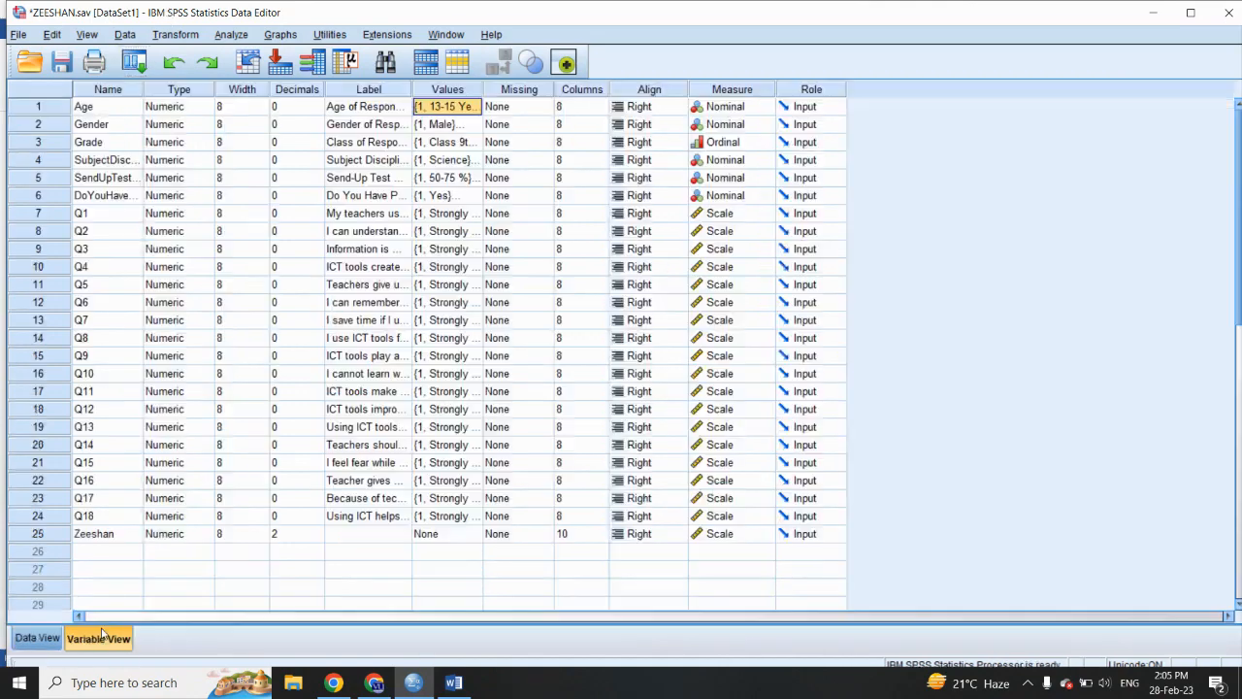
- Set up a One-Way ANOVA with the computed overall score as the dependent variable and Age of Respondent as the factor
left_click(104, 637)
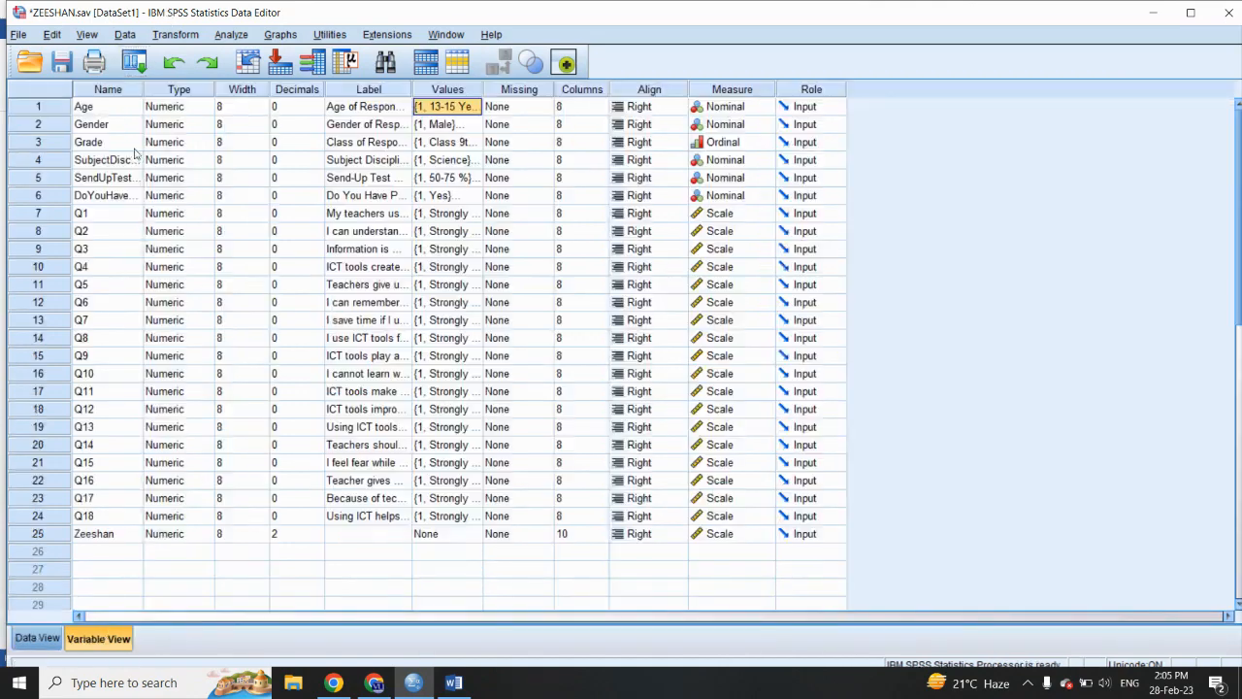
left_click(230, 36)
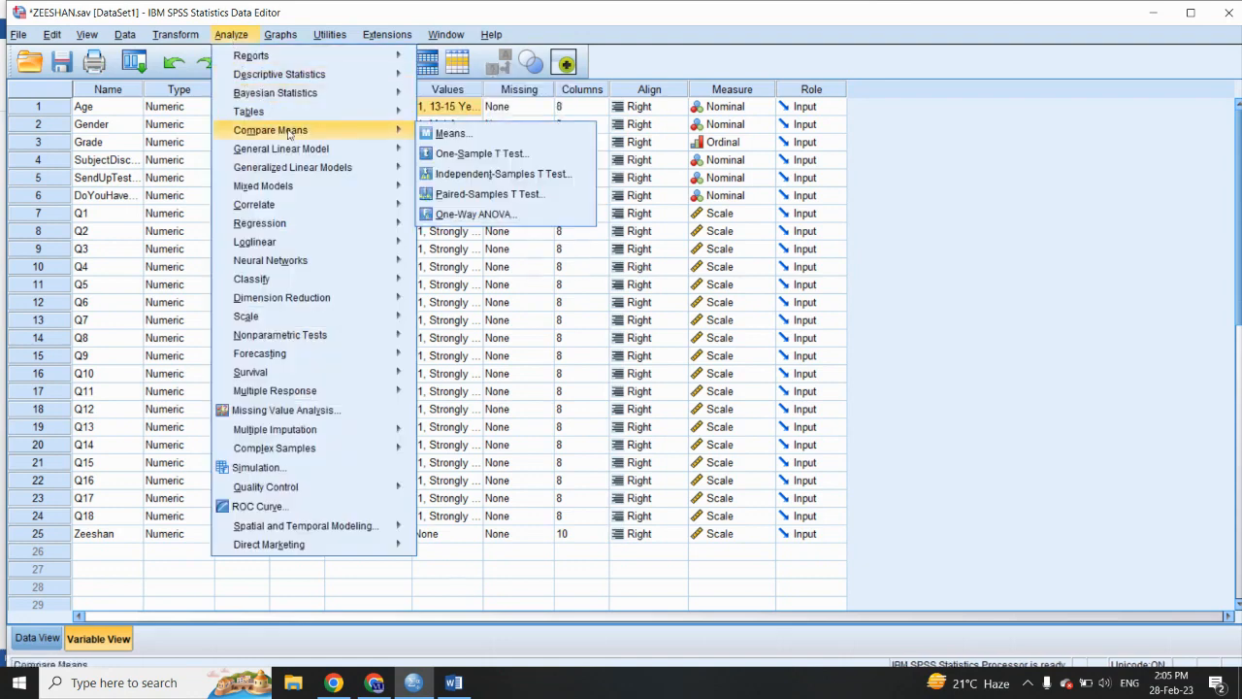
mouse_move(390, 130)
left_click(460, 215)
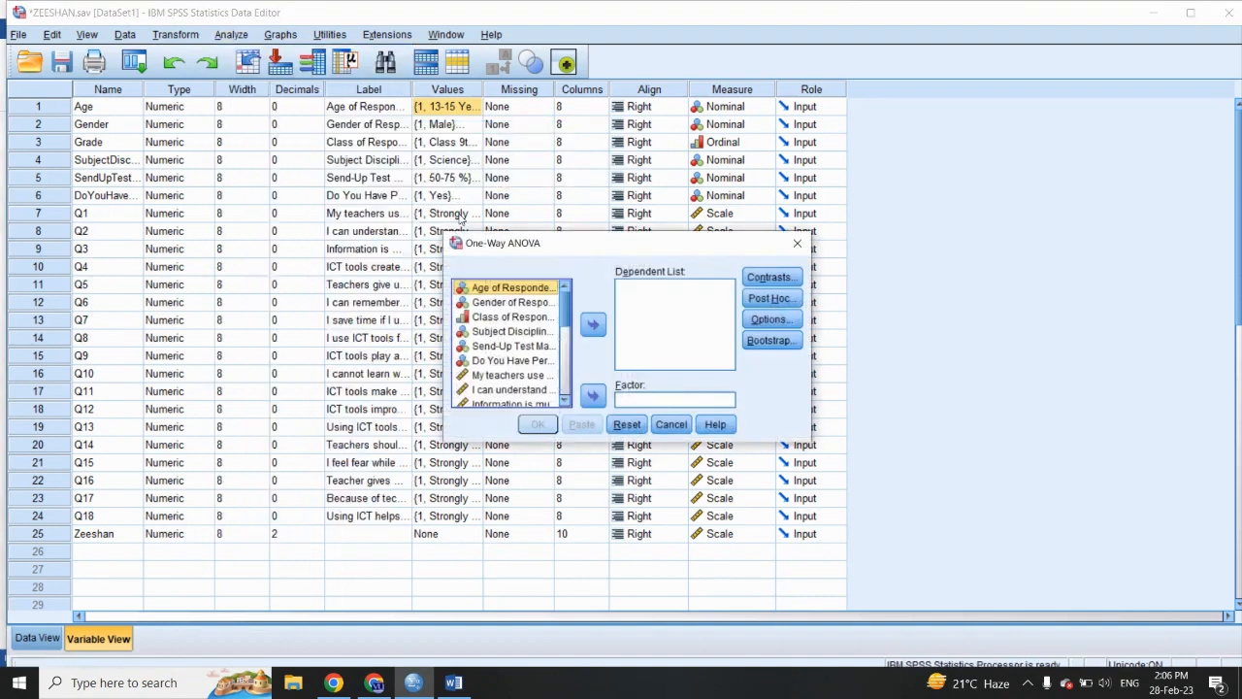
left_click_drag(564, 310, 562, 411)
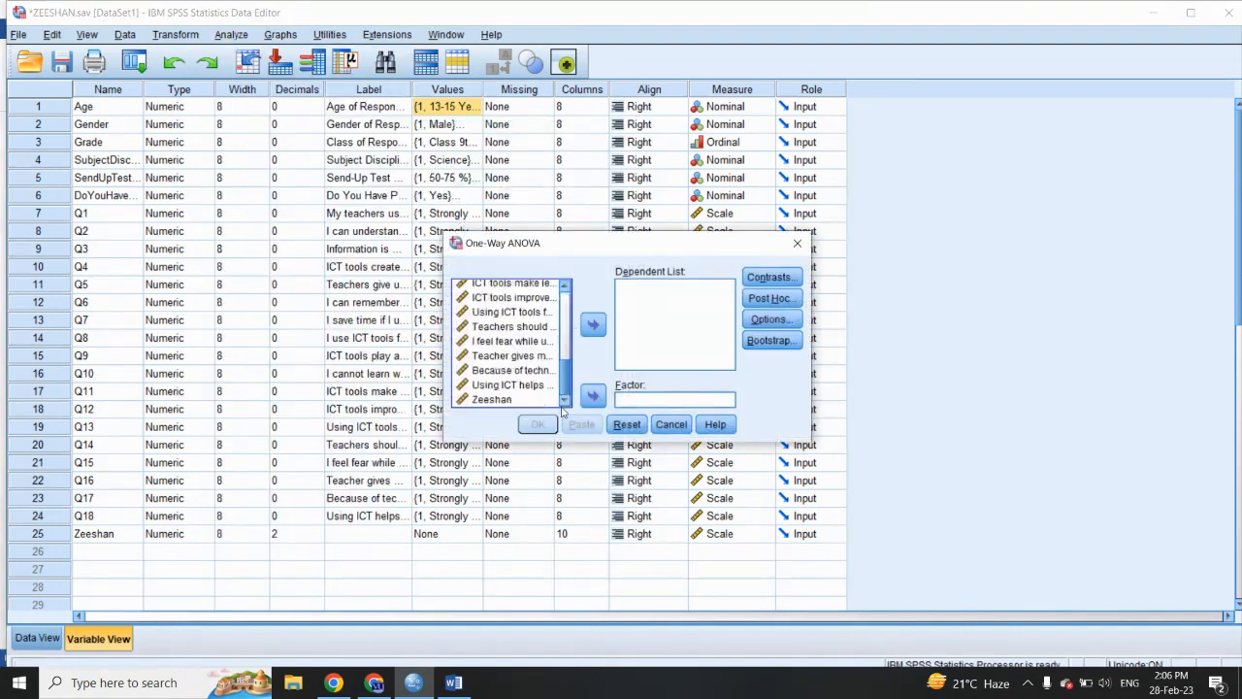
left_click(510, 401)
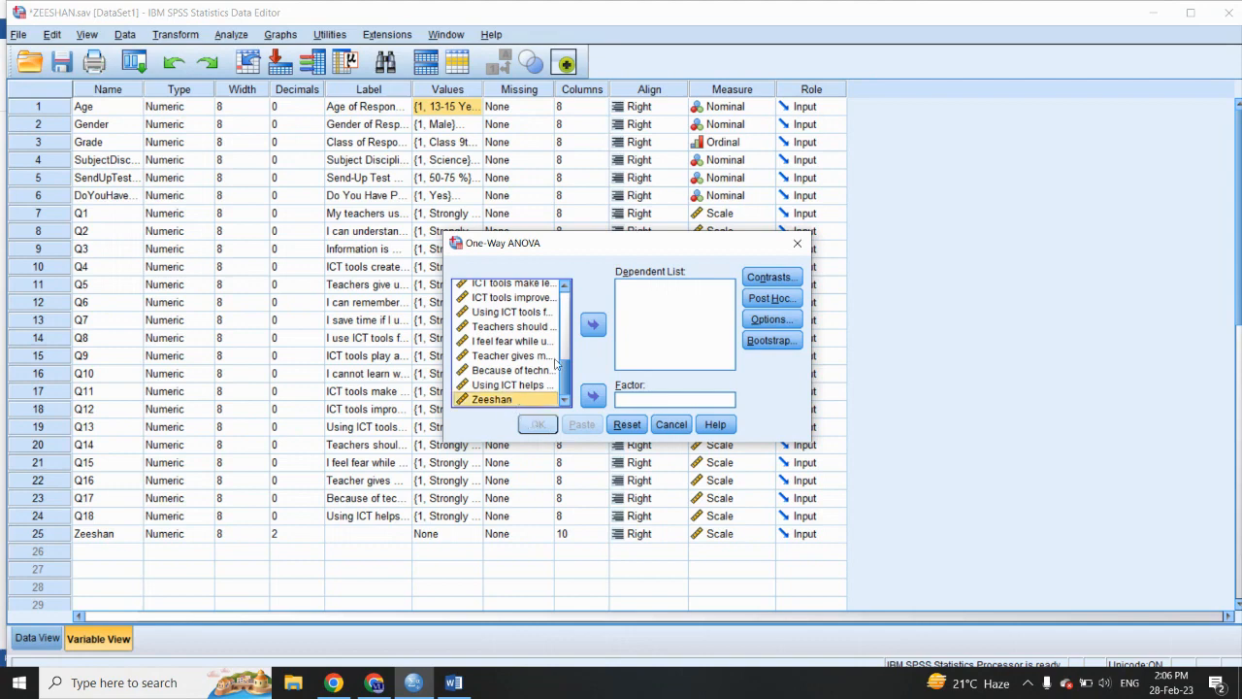
left_click(593, 324)
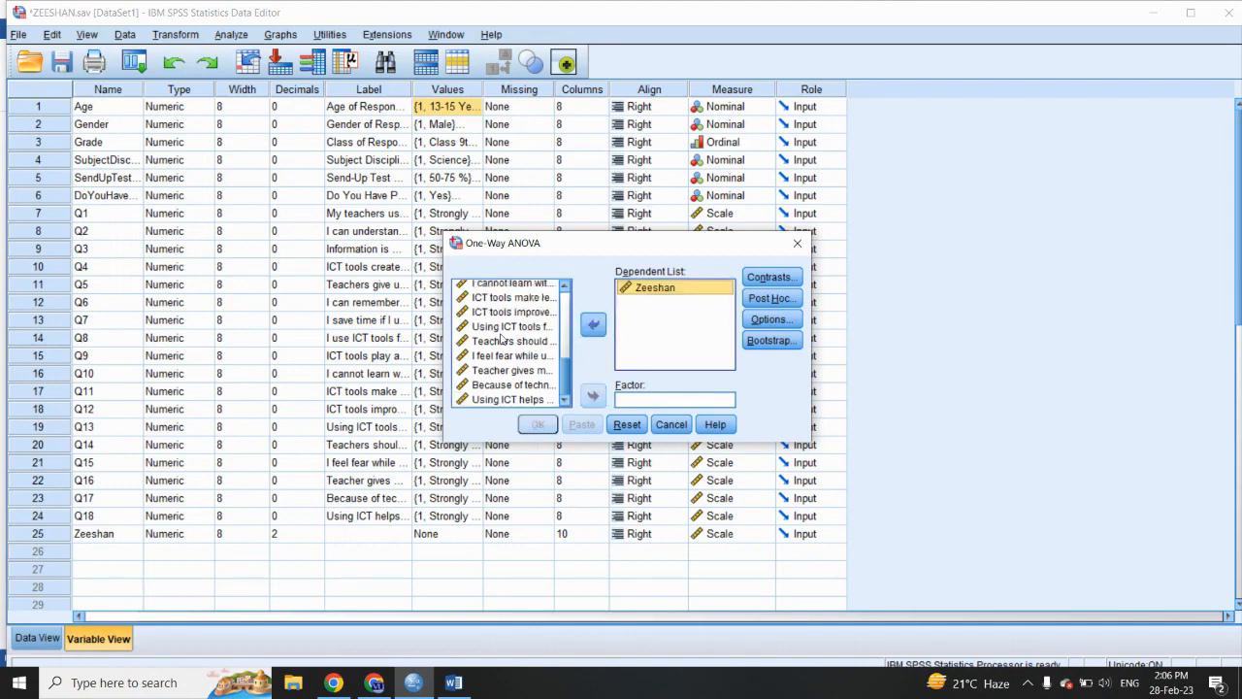
scroll(502, 337, "up", 5)
left_click(489, 290)
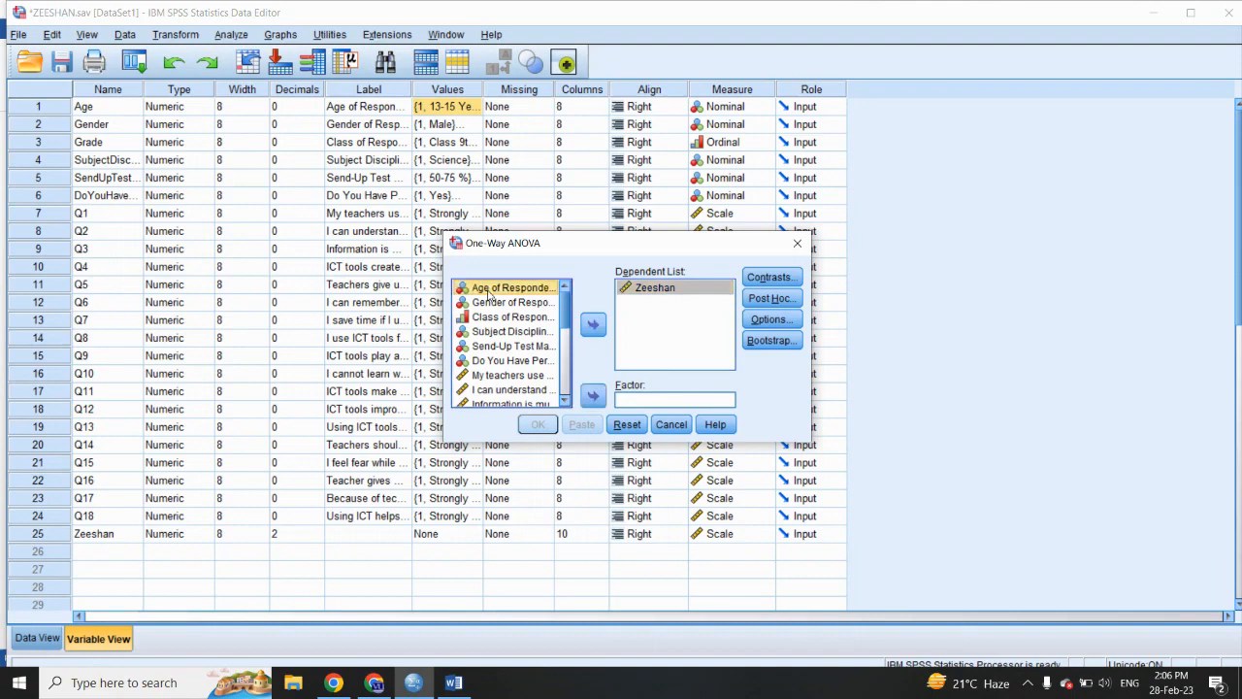
left_click(593, 396)
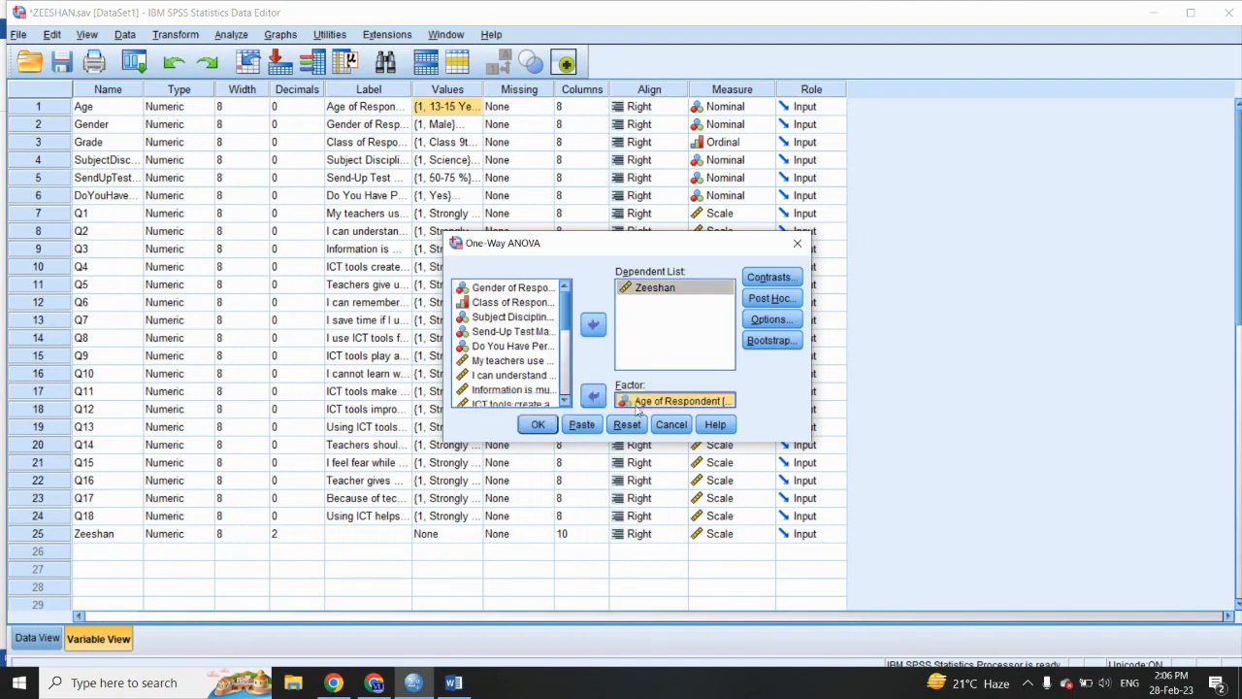
- Add the Tukey post hoc comparison to the One-Way ANOVA, keeping the significance level of 0.05
left_click(780, 301)
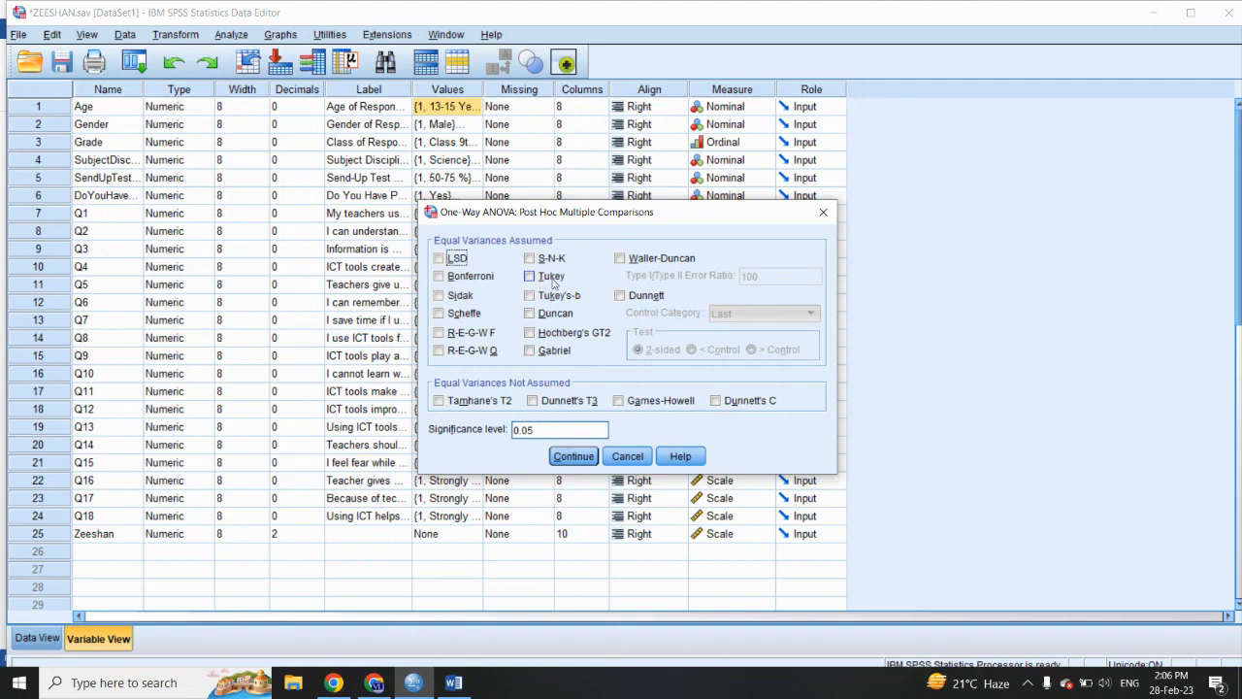
left_click(530, 280)
left_click(574, 457)
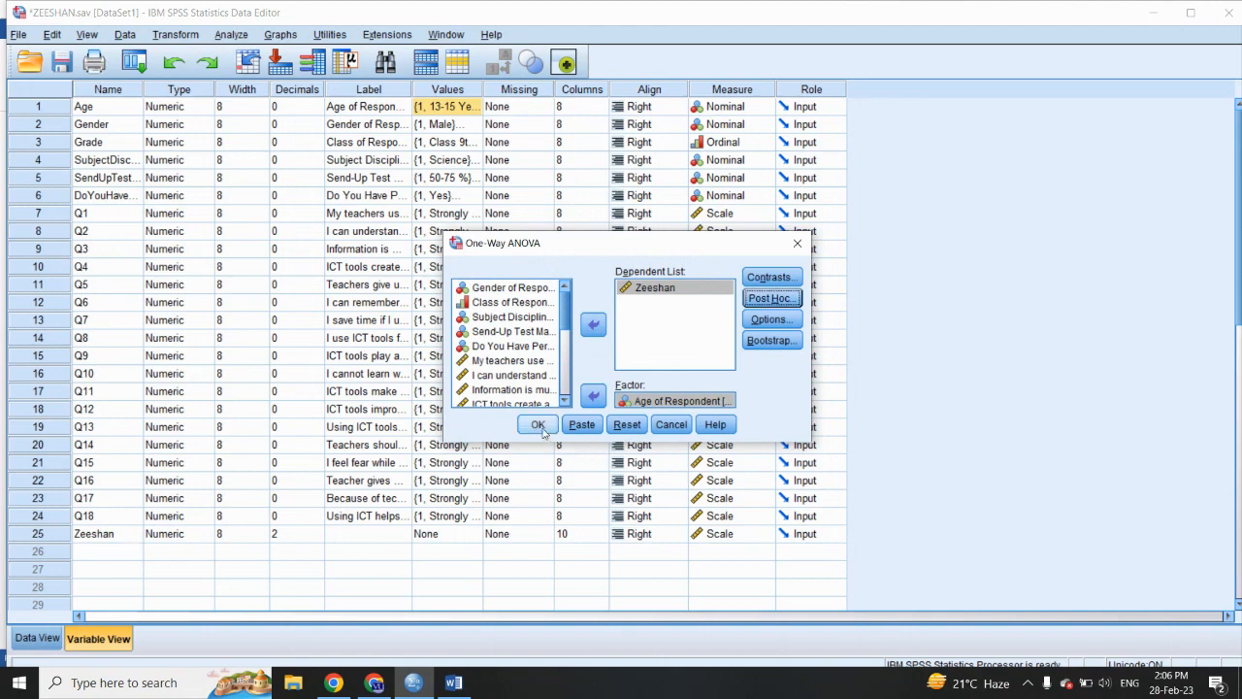
- Run the One-Way ANOVA and copy its ANOVA output table into the Word document below the interpretation paragraph
left_click(539, 426)
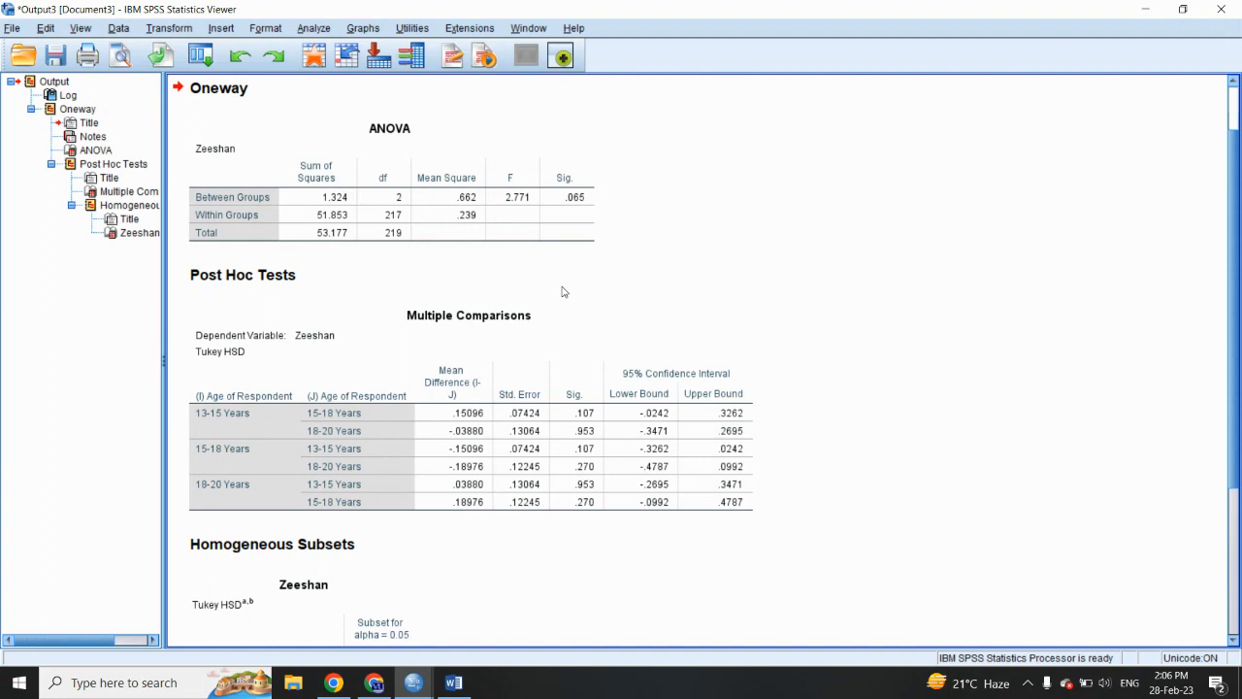
left_click(391, 148)
double_click(390, 146)
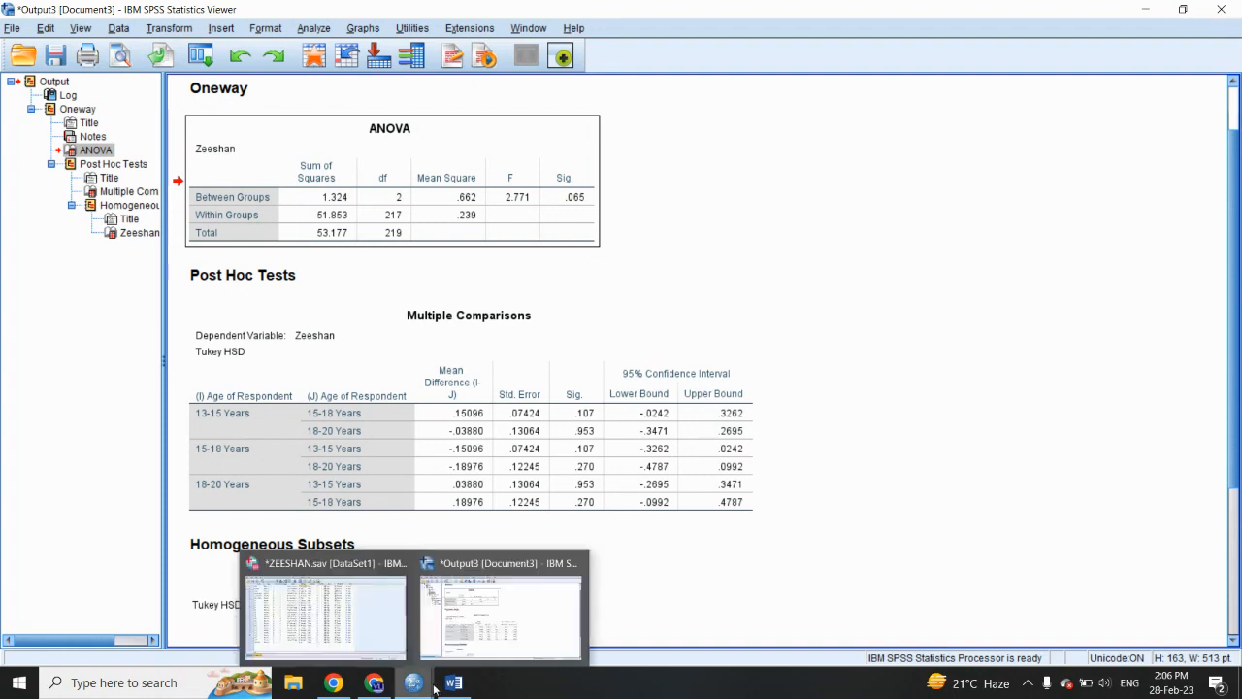
mouse_move(452, 684)
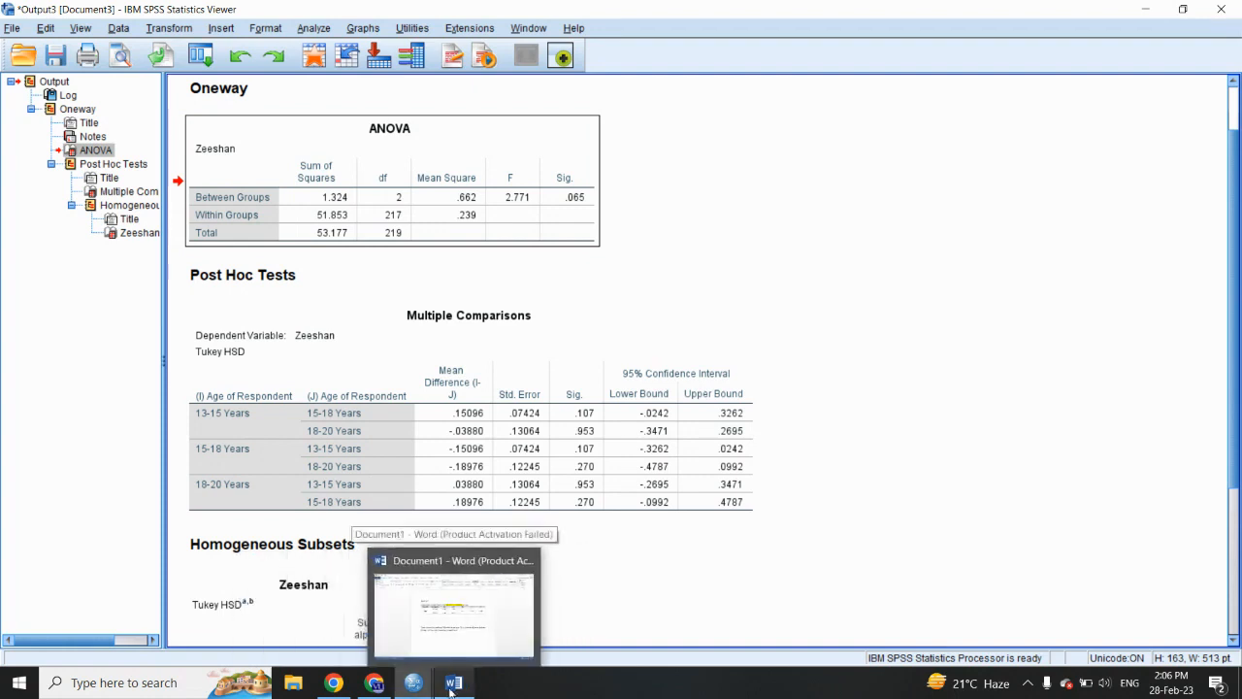
left_click(451, 686)
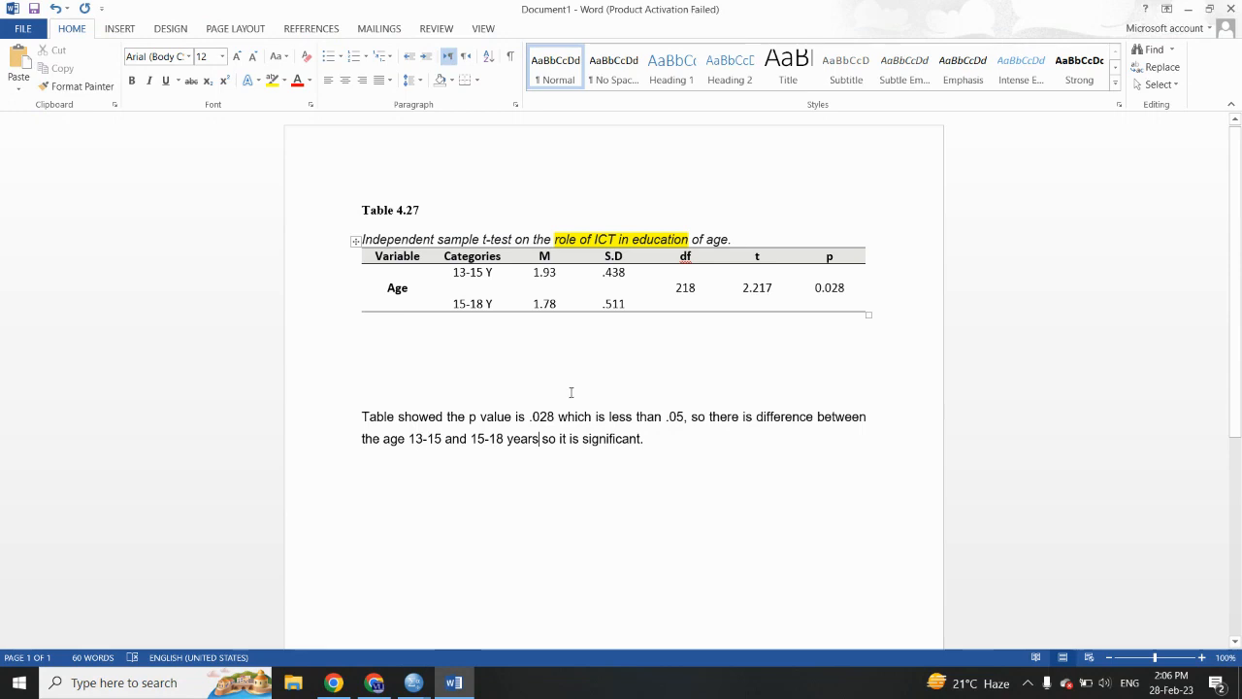
key("Return")
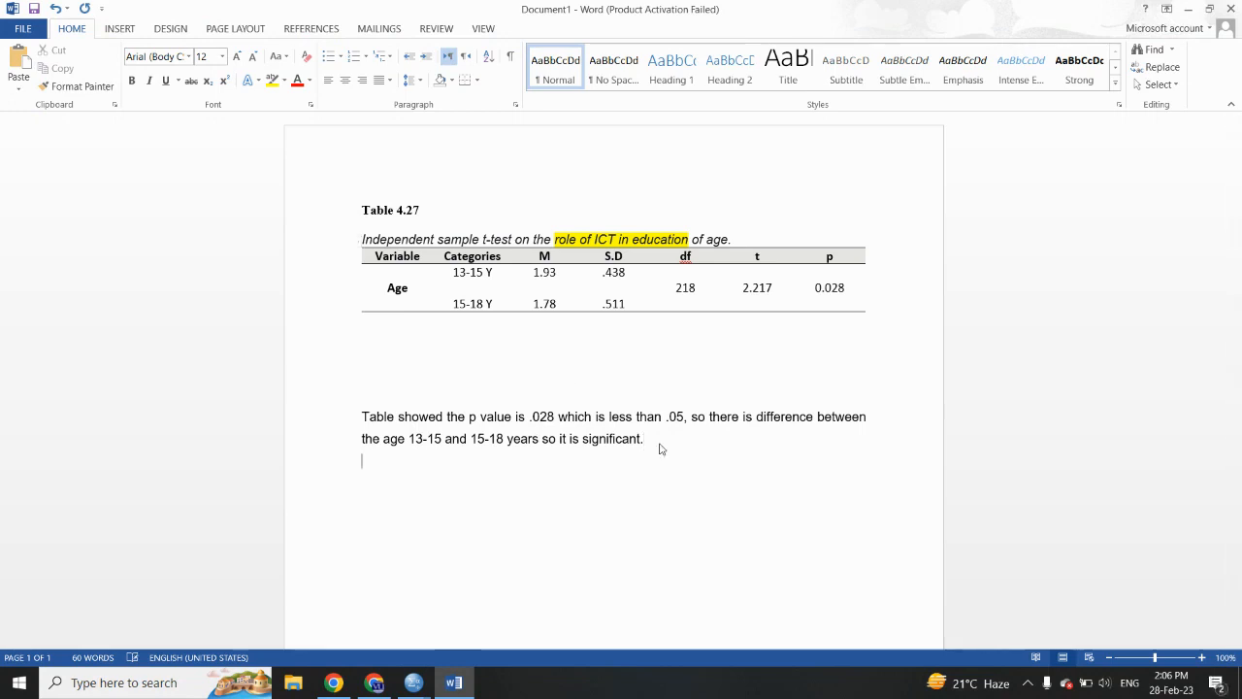
type("ANOVA Zeeshan \tSum of Squares\tdf\tMean Square\tF\tSig. Between Groups\t1.324\t2\t.662\t2.771\t.065 Within Groups\t51.853\t217\t.239\t\t Total\t53.177\t219")
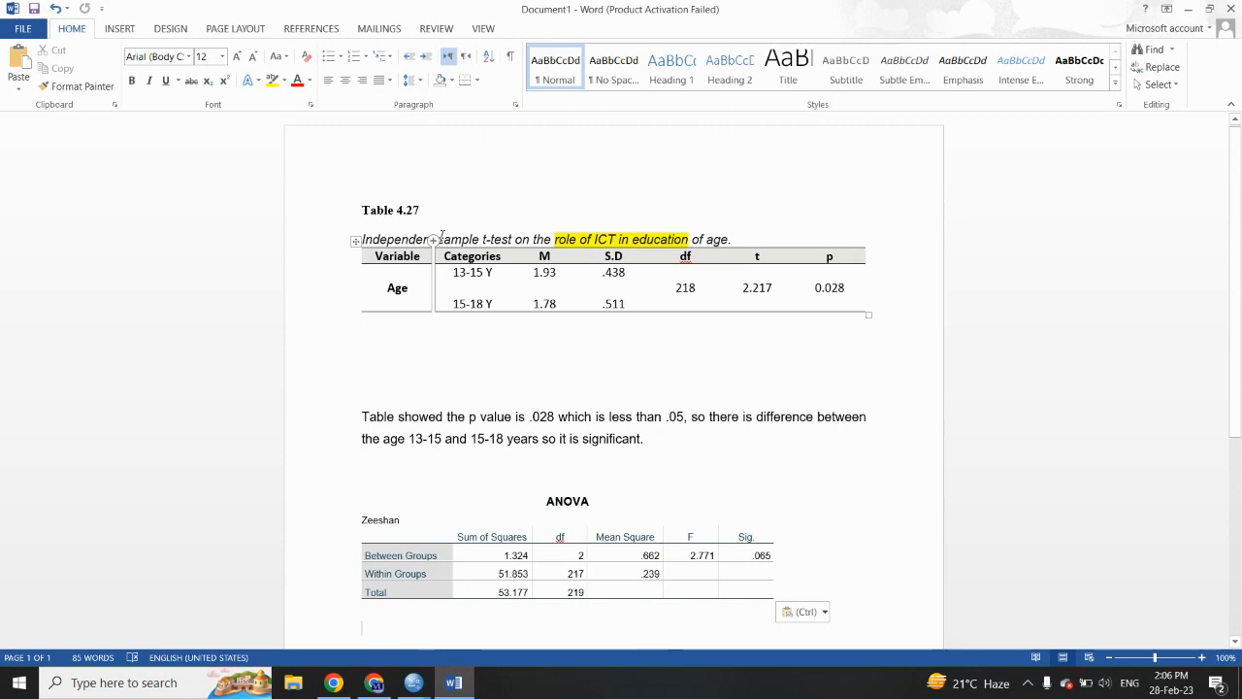
- Replace "sample t-test" with "one way ANOVA" in the caption of Table 4.27
left_click_drag(439, 239, 514, 239)
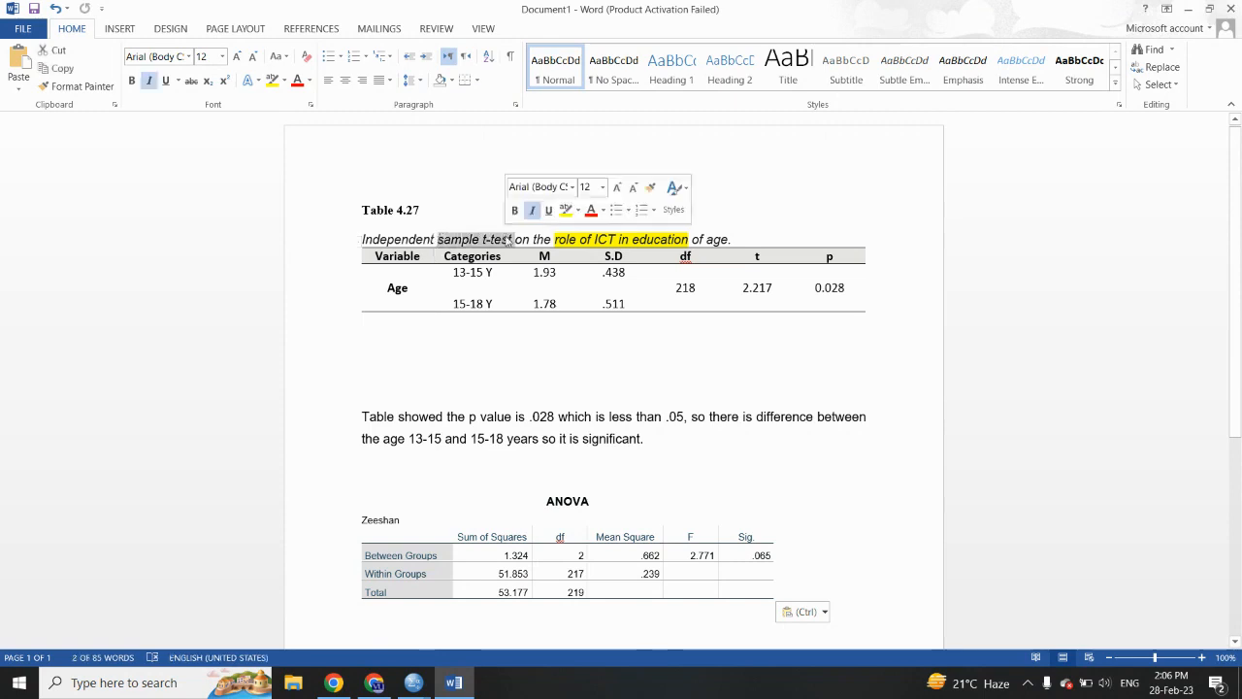
type("one way A")
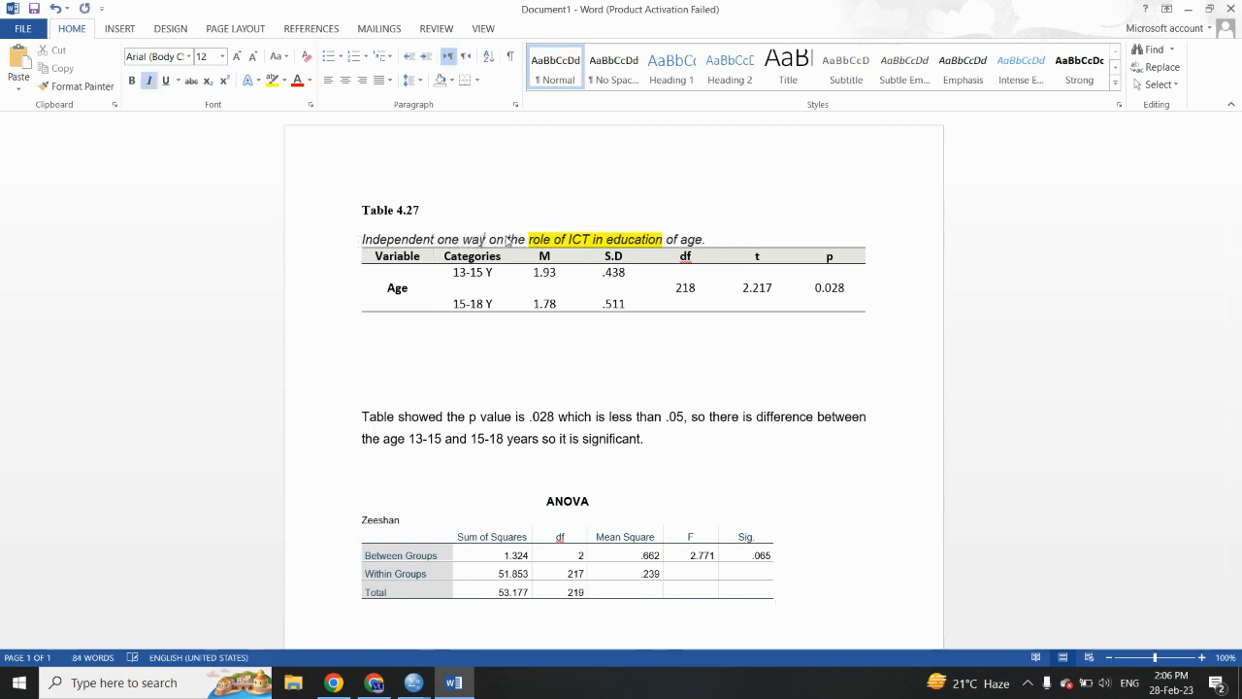
type("NOVA")
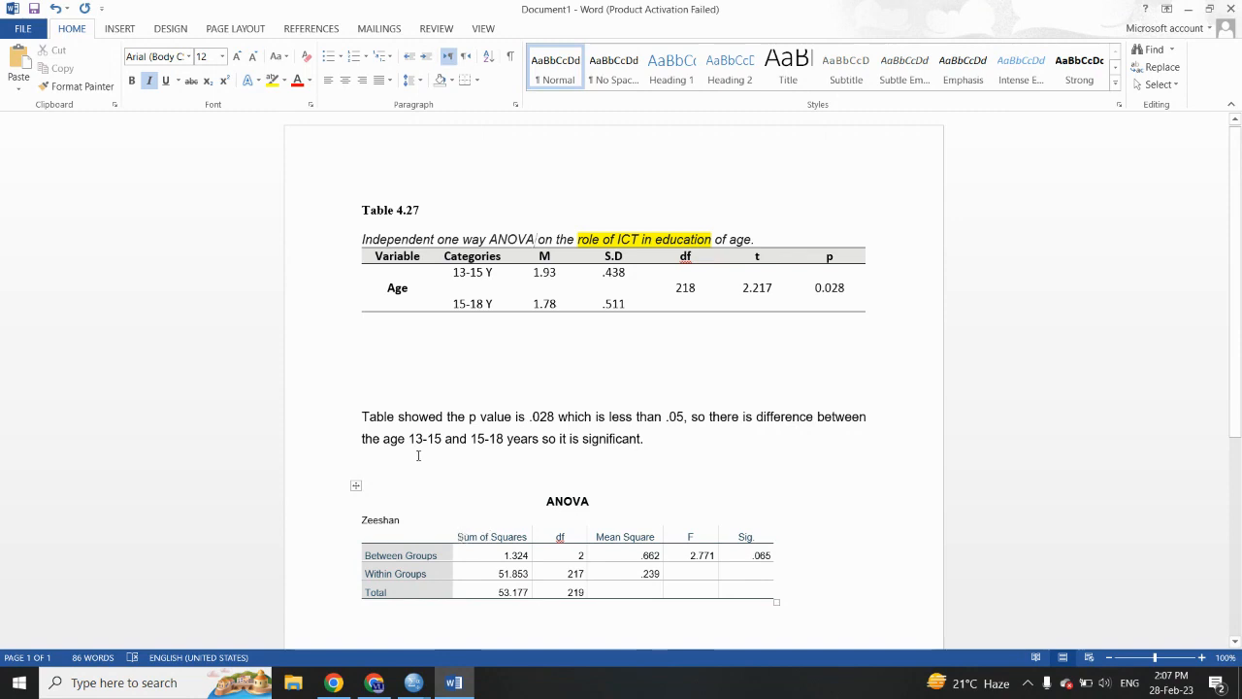
- Copy the Between Groups, Within Groups and Total labels into Table 4.27's Variable column and widen it to fit them on single lines
left_click_drag(419, 592, 376, 562)
key("ctrl+c")
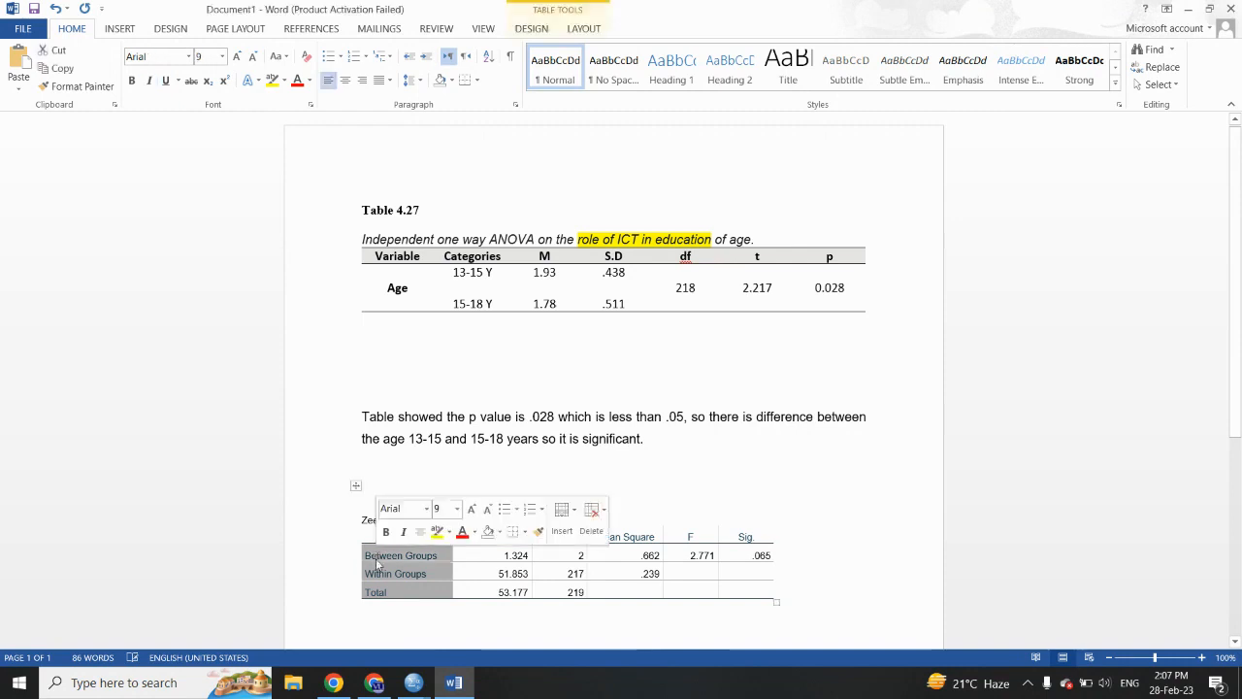
left_click_drag(421, 299, 394, 282)
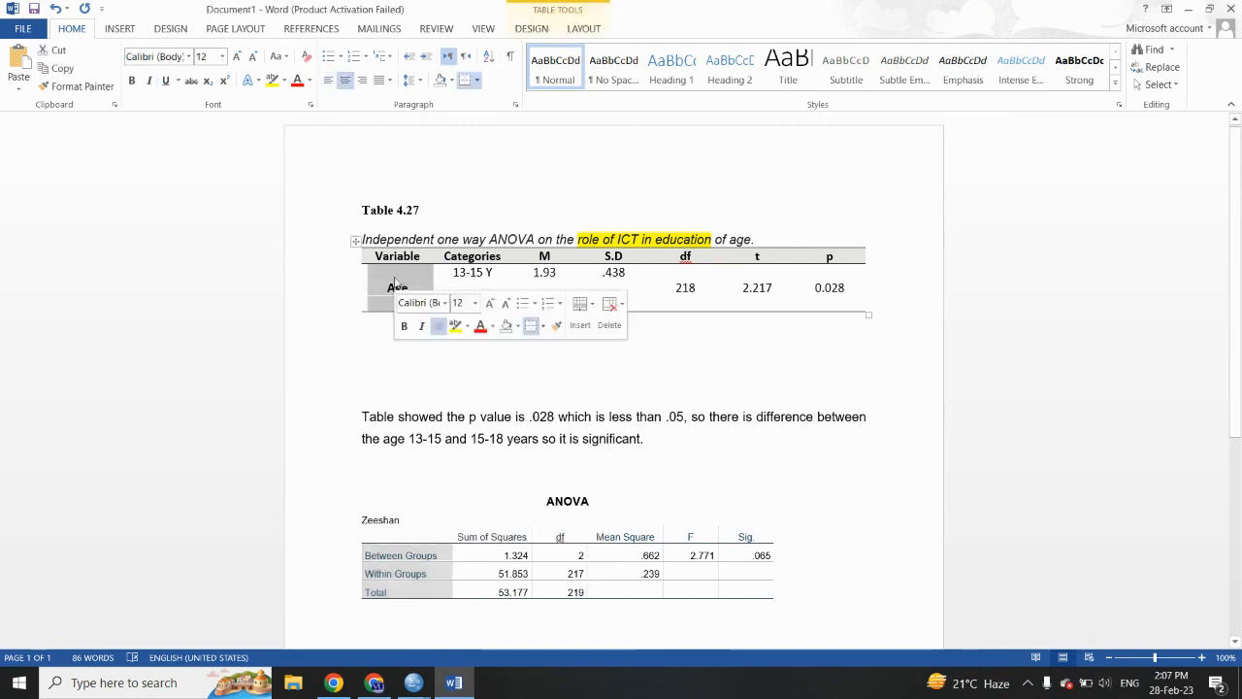
right_click(394, 281)
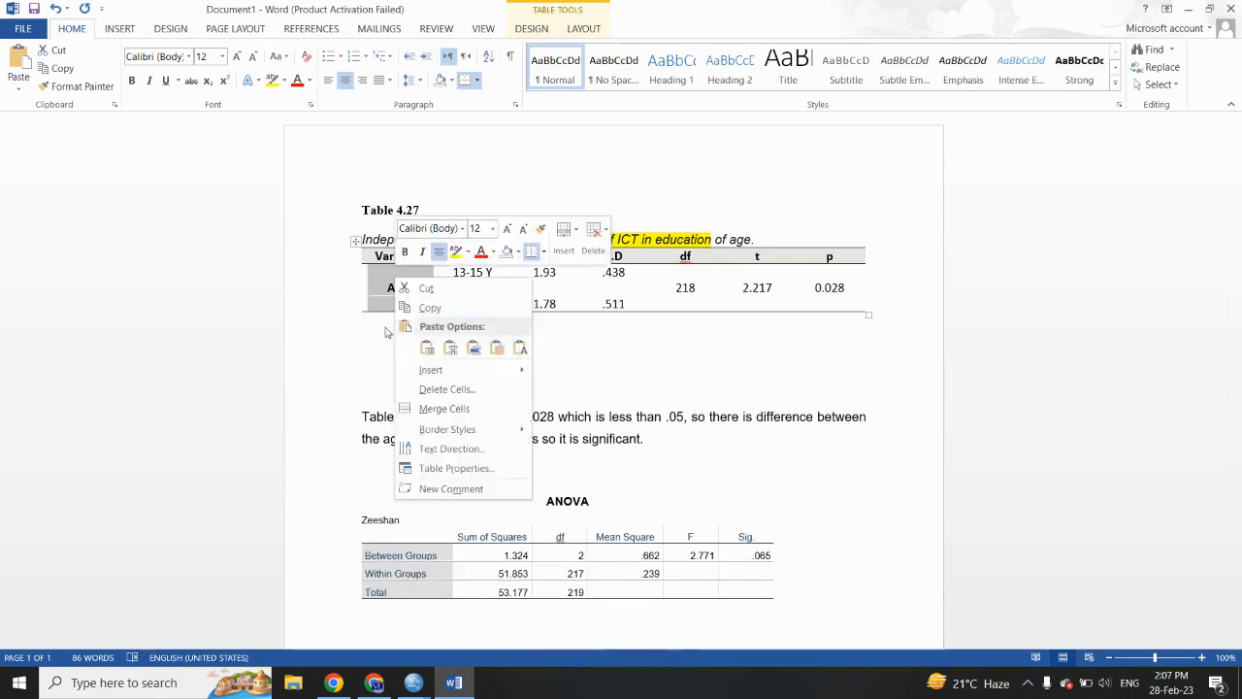
key("Escape")
key("ctrl+v")
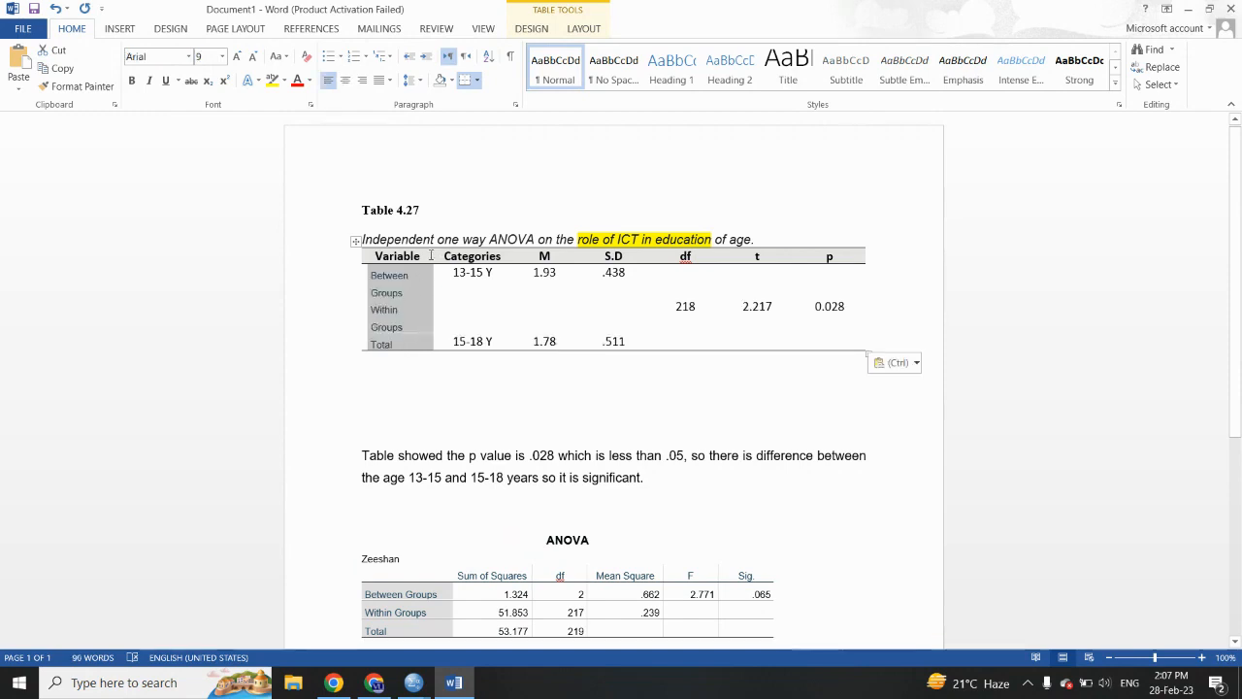
left_click_drag(433, 256, 444, 255)
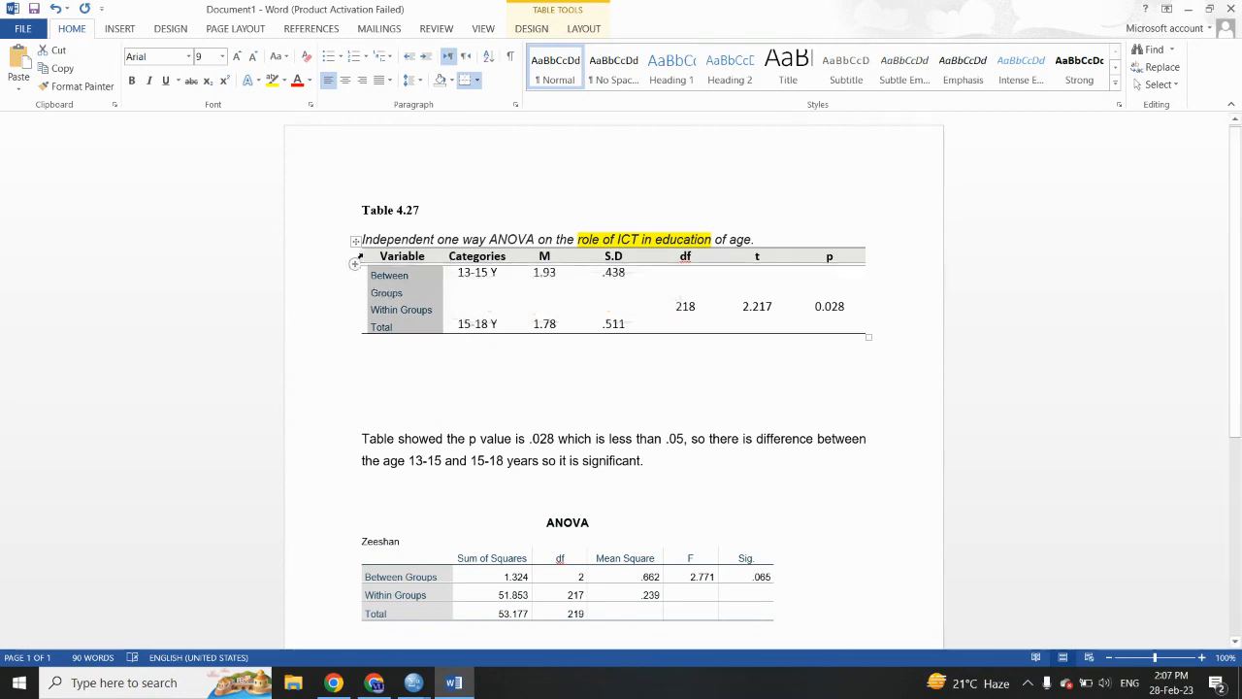
left_click_drag(359, 255, 345, 256)
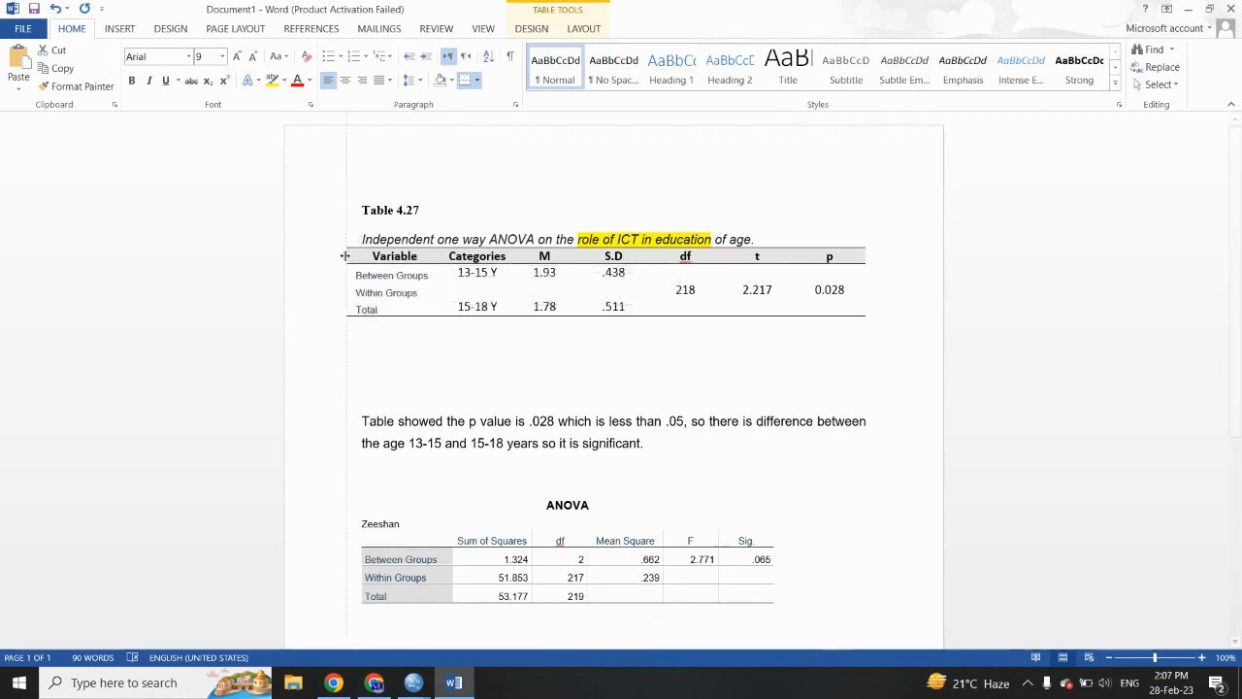
- Format the copied row labels in Table 4.27 as bold, black, size 10 text and widen their column to fit
left_click(406, 308)
left_click_drag(371, 302, 361, 276)
left_click(368, 327)
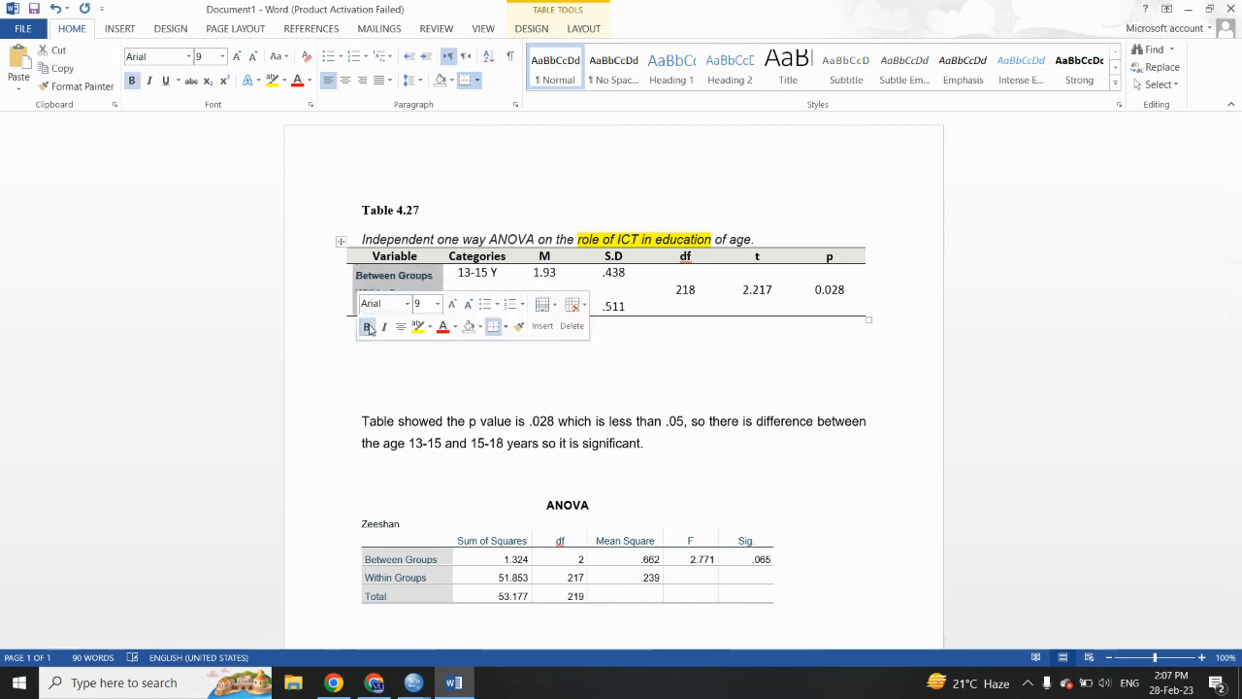
left_click(313, 84)
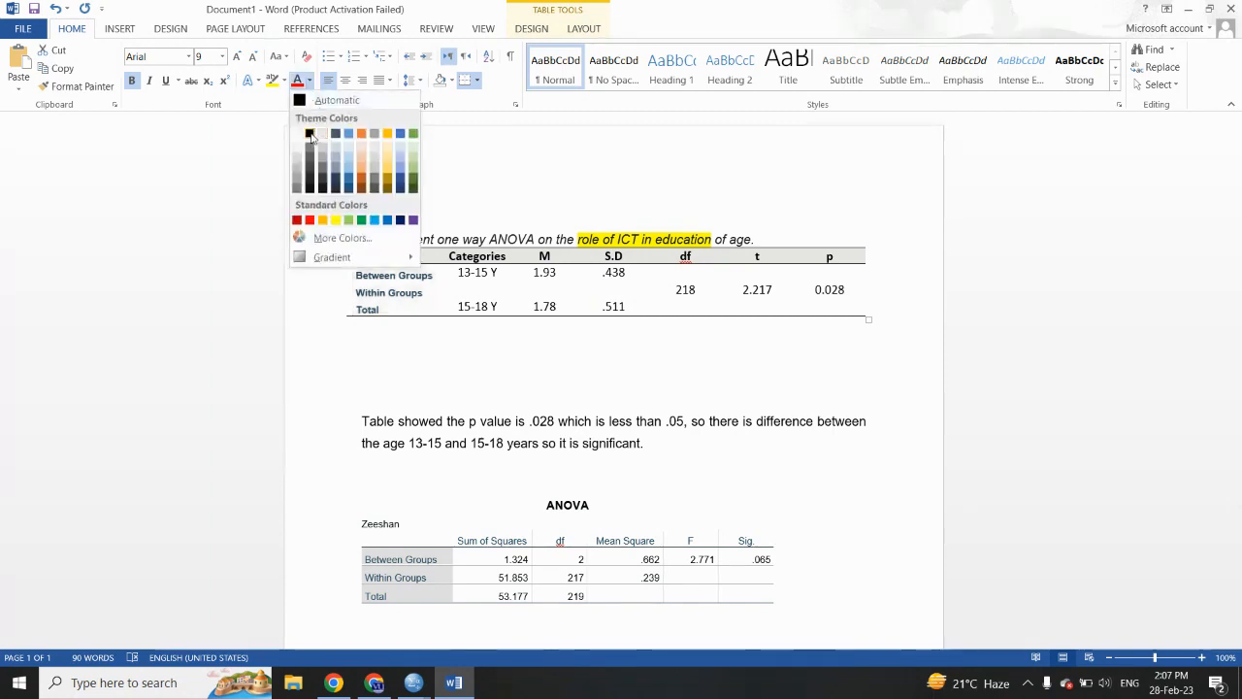
left_click(306, 138)
left_click(236, 56)
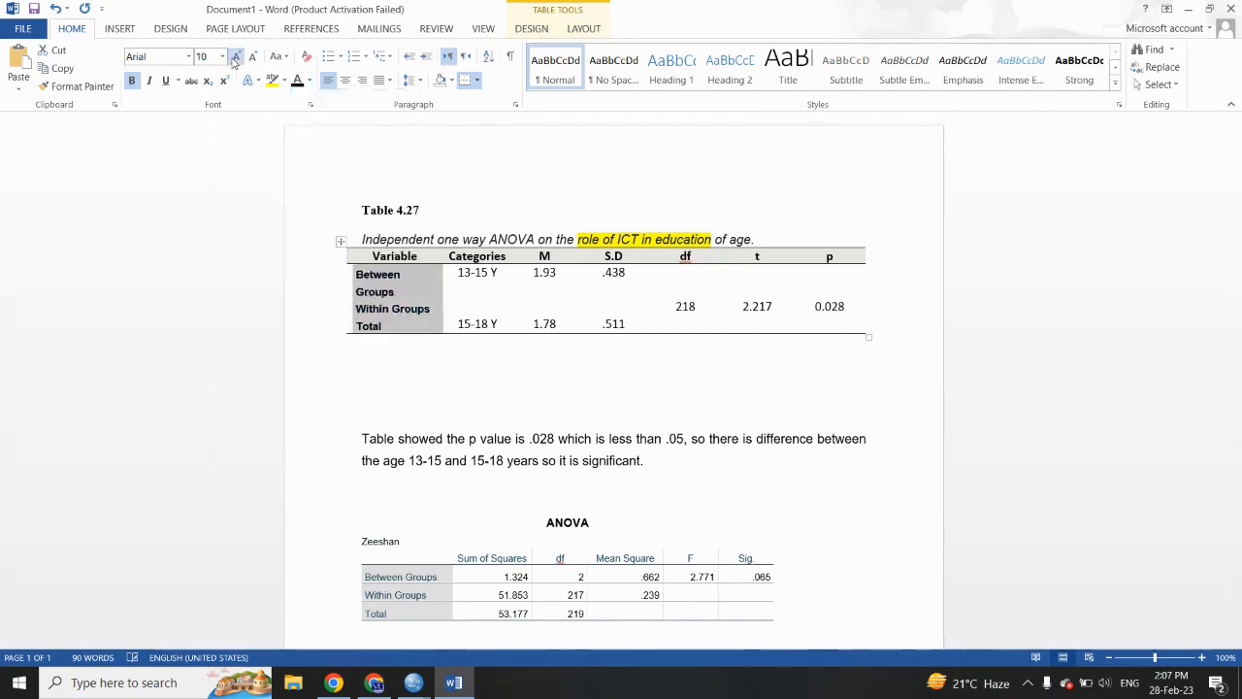
left_click_drag(344, 253, 333, 254)
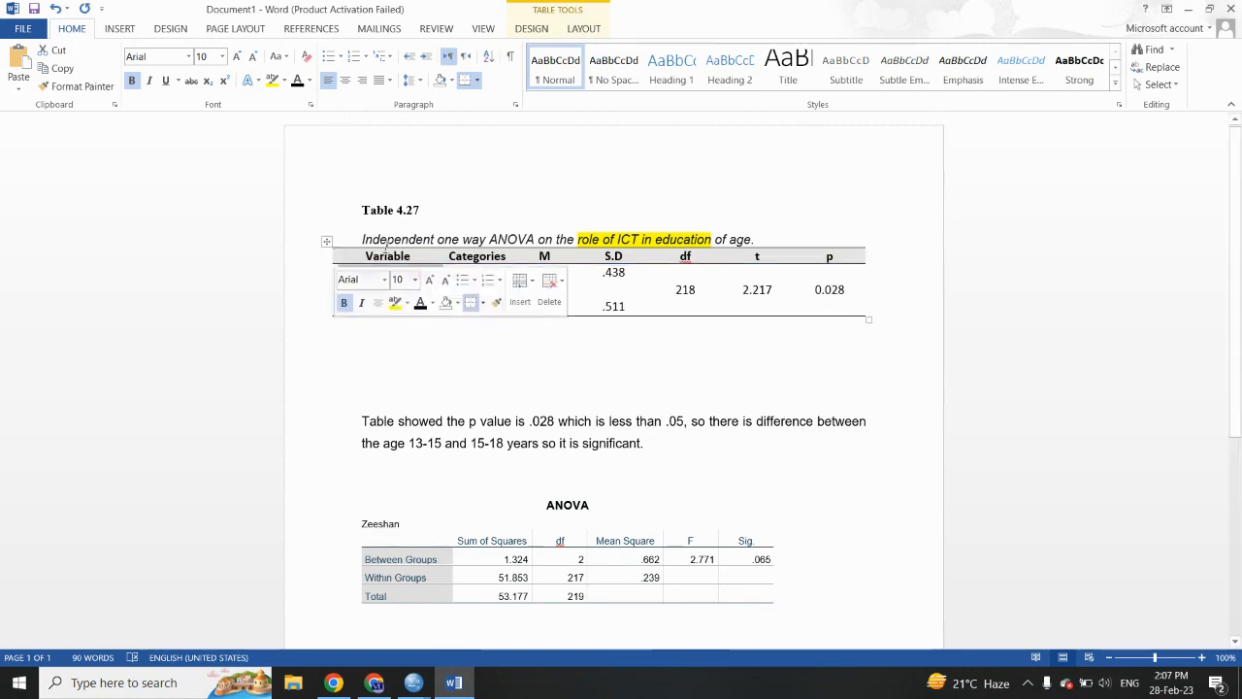
left_click(359, 348)
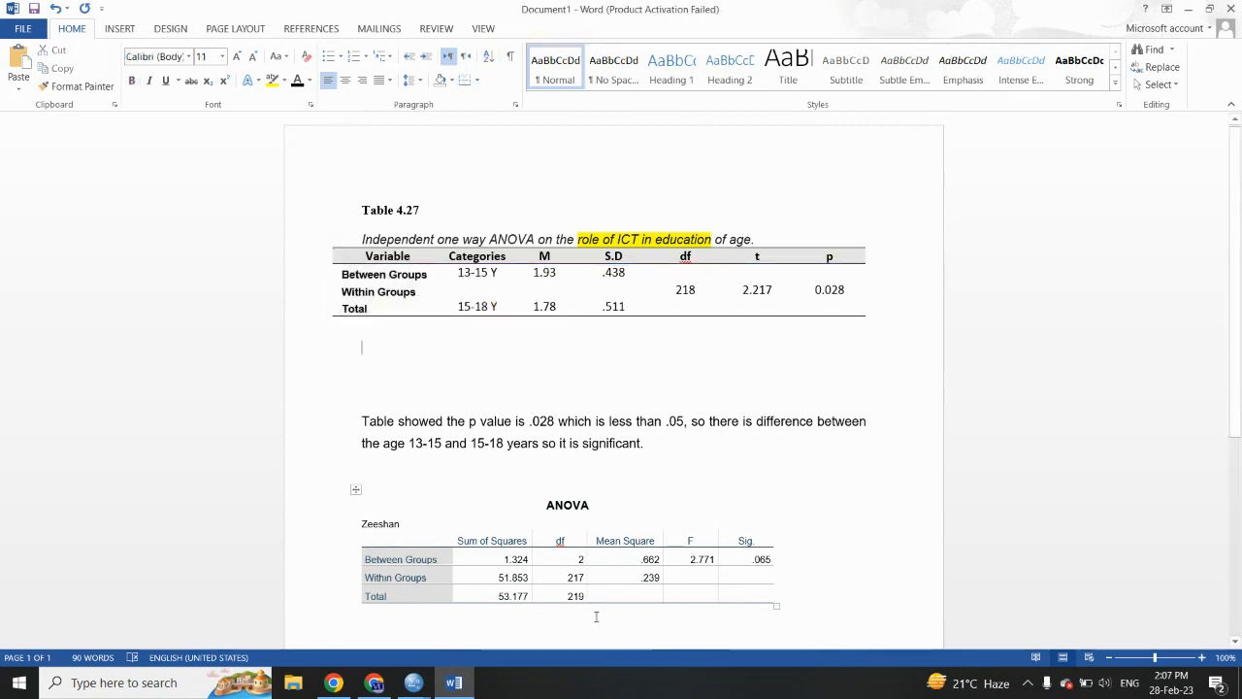
- Replace the Categories heading in Table 4.27 with the Sum of Squares heading copied from the ANOVA table
left_click_drag(529, 597, 509, 576)
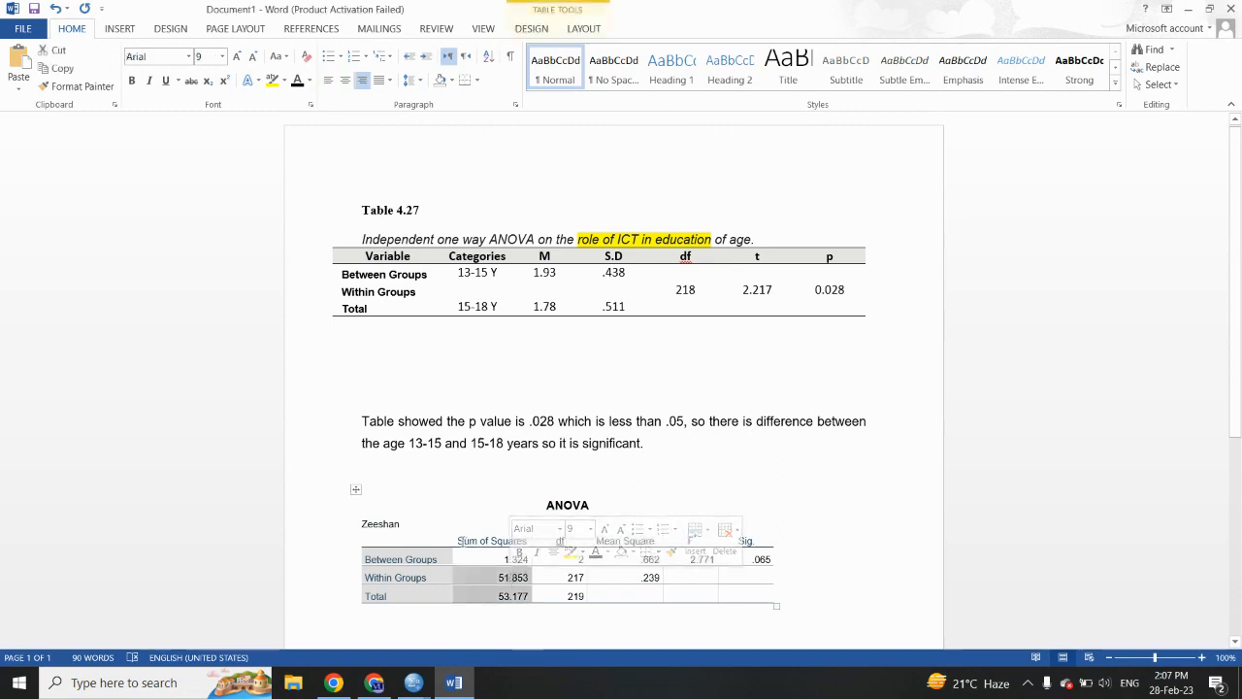
left_click(460, 541)
key("ctrl+c")
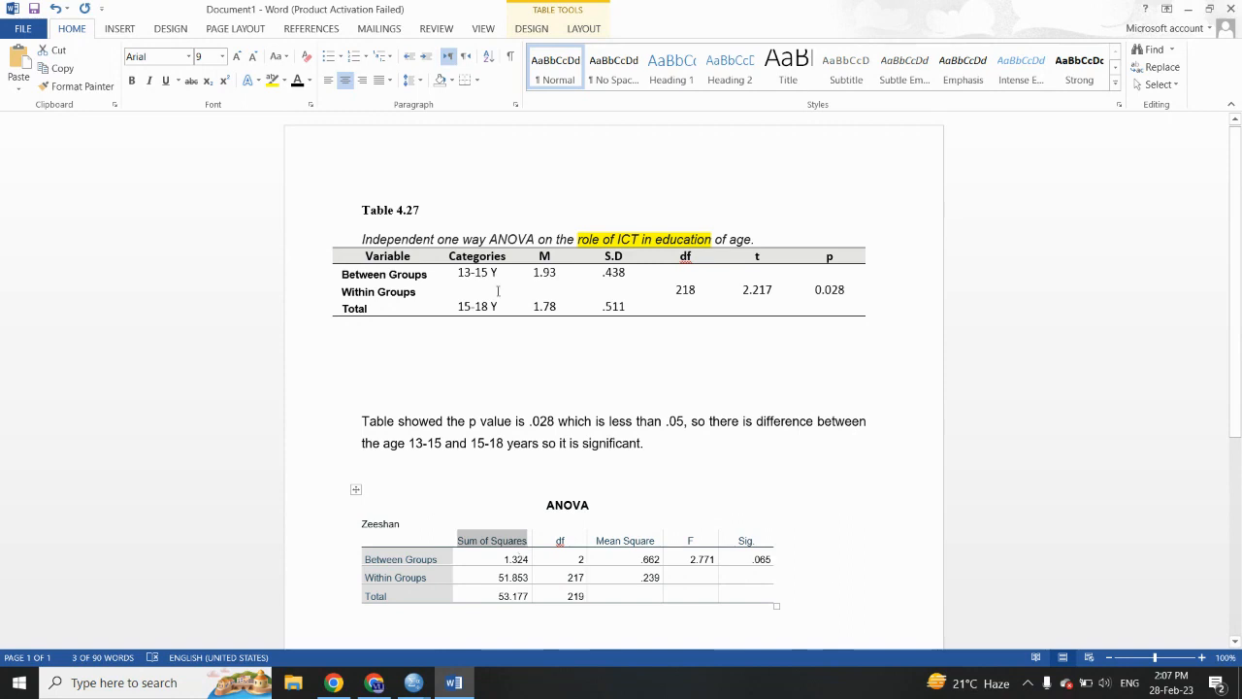
left_click_drag(491, 257, 503, 257)
key("ctrl+v")
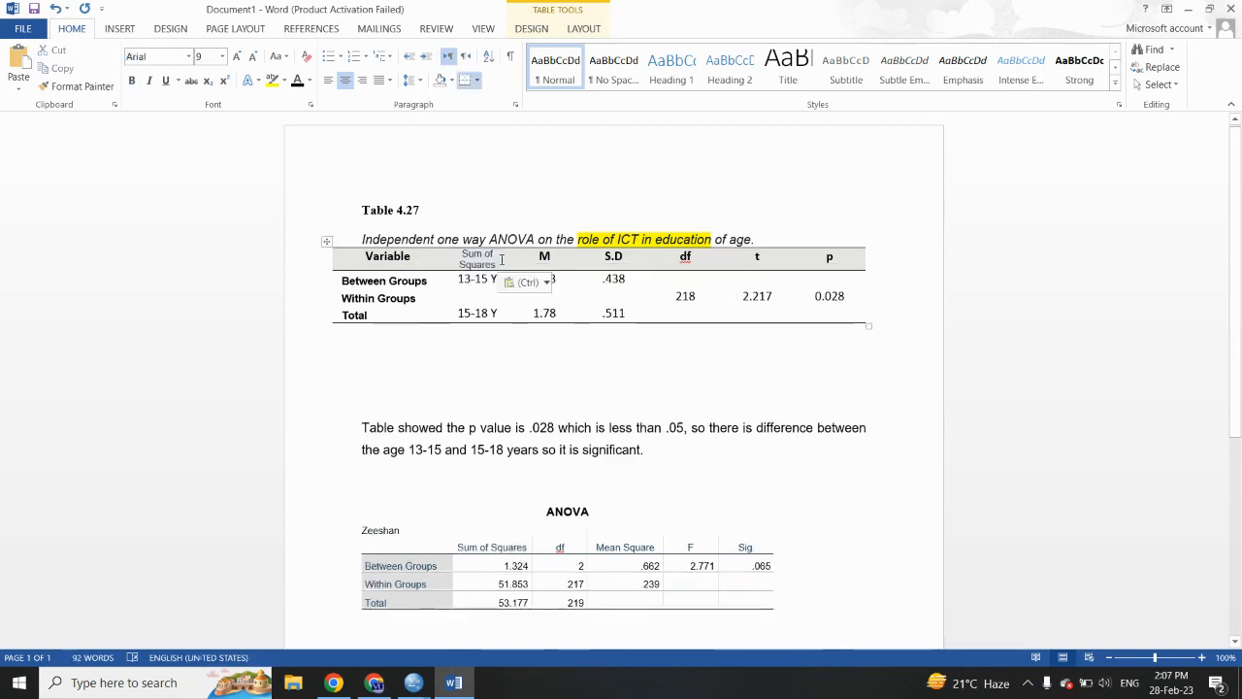
- Replace the M, S.D, df and t headings with df, Mean Square, F and Sig. from the ANOVA table, adjusting column widths to fit
left_click_drag(560, 549, 729, 549)
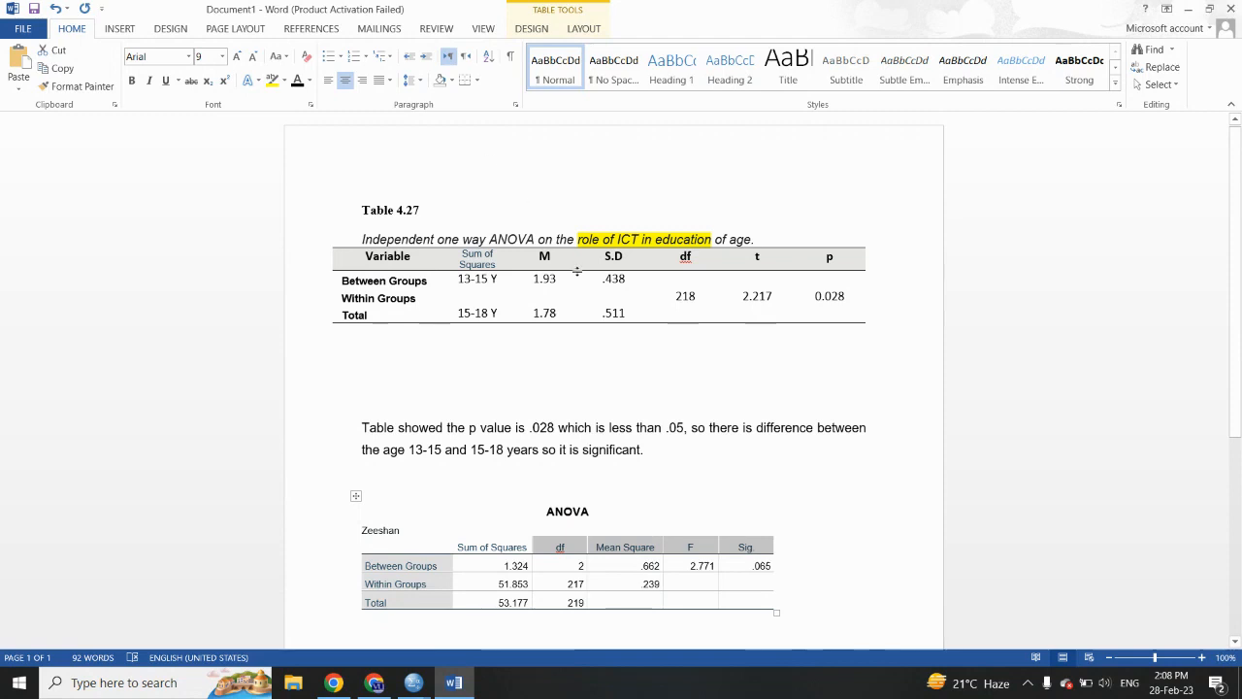
double_click(544, 257)
left_click_drag(605, 256, 742, 258)
type("df\tMean Square\tF\tSig.")
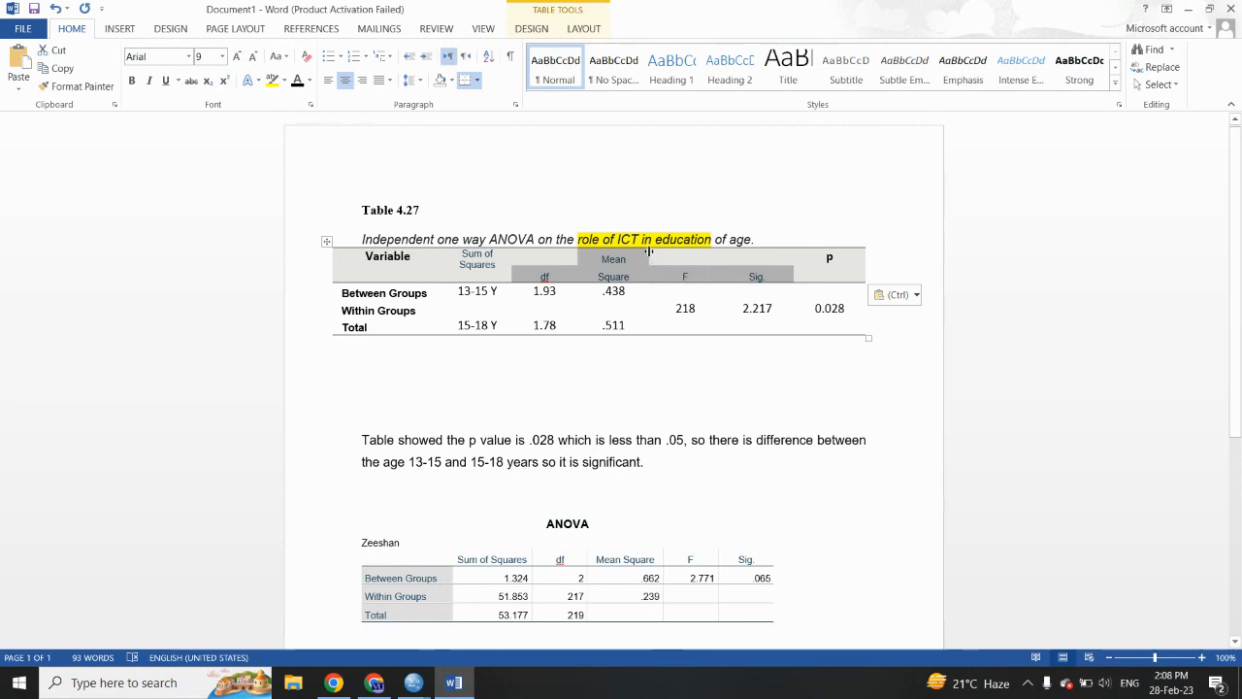
left_click_drag(650, 251, 657, 254)
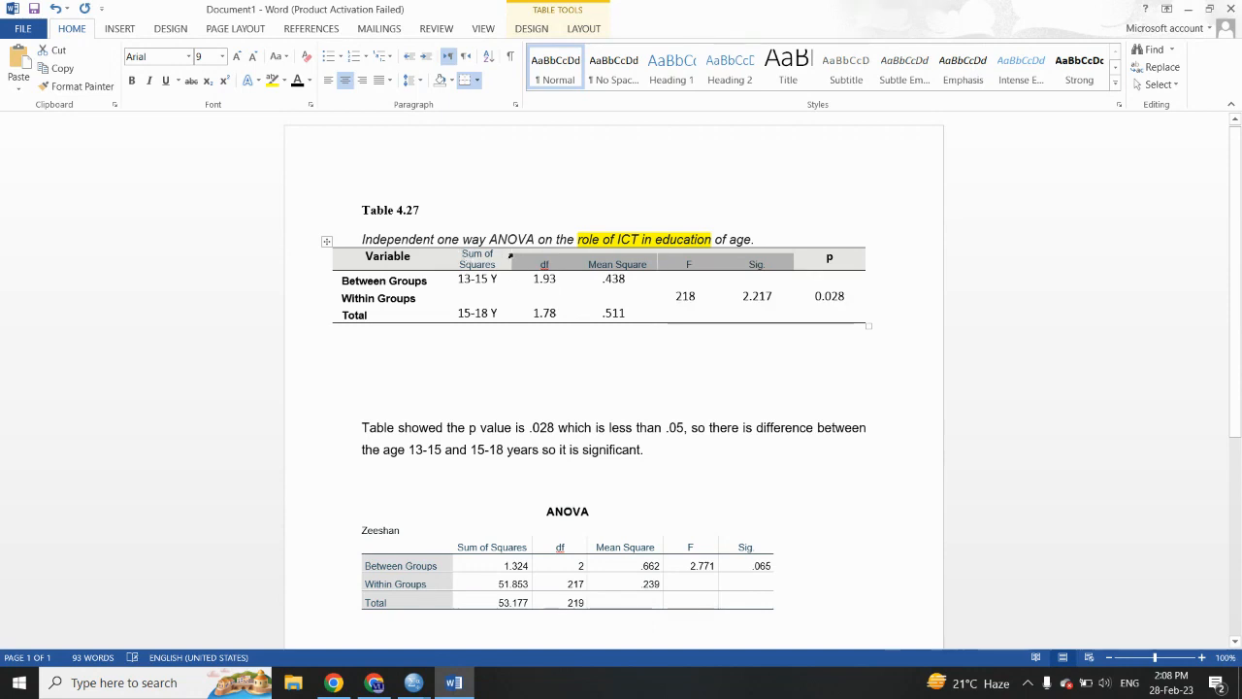
left_click_drag(508, 253, 525, 253)
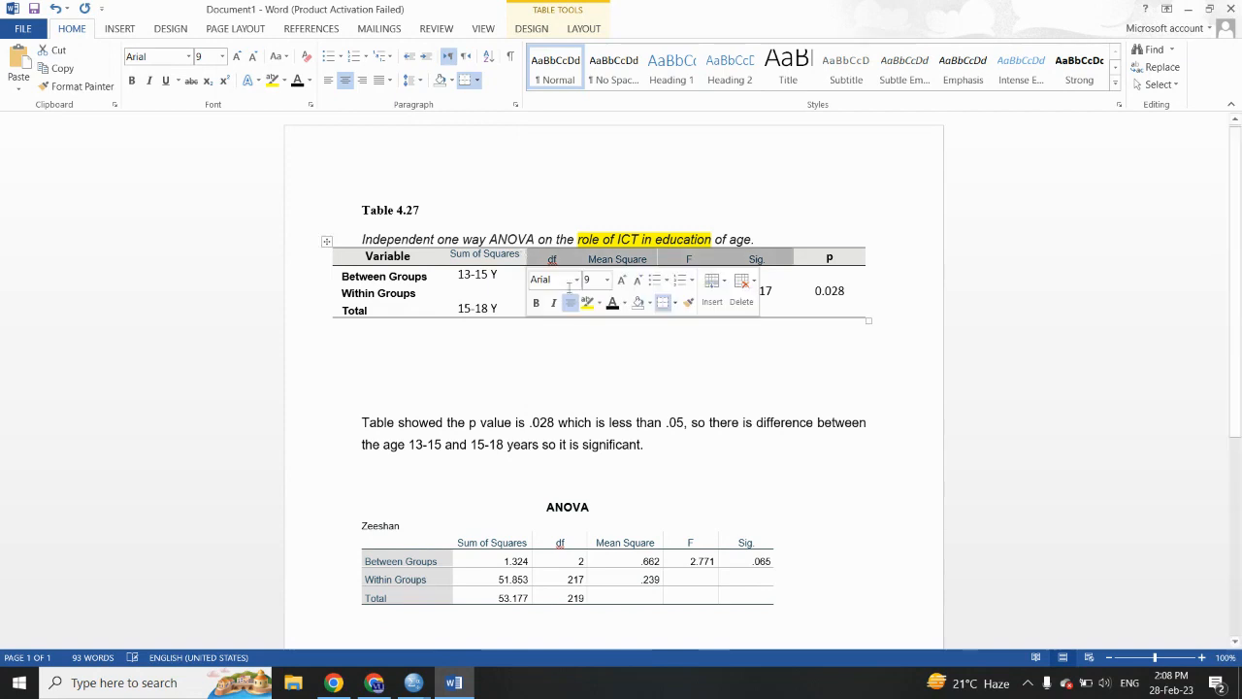
left_click(616, 369)
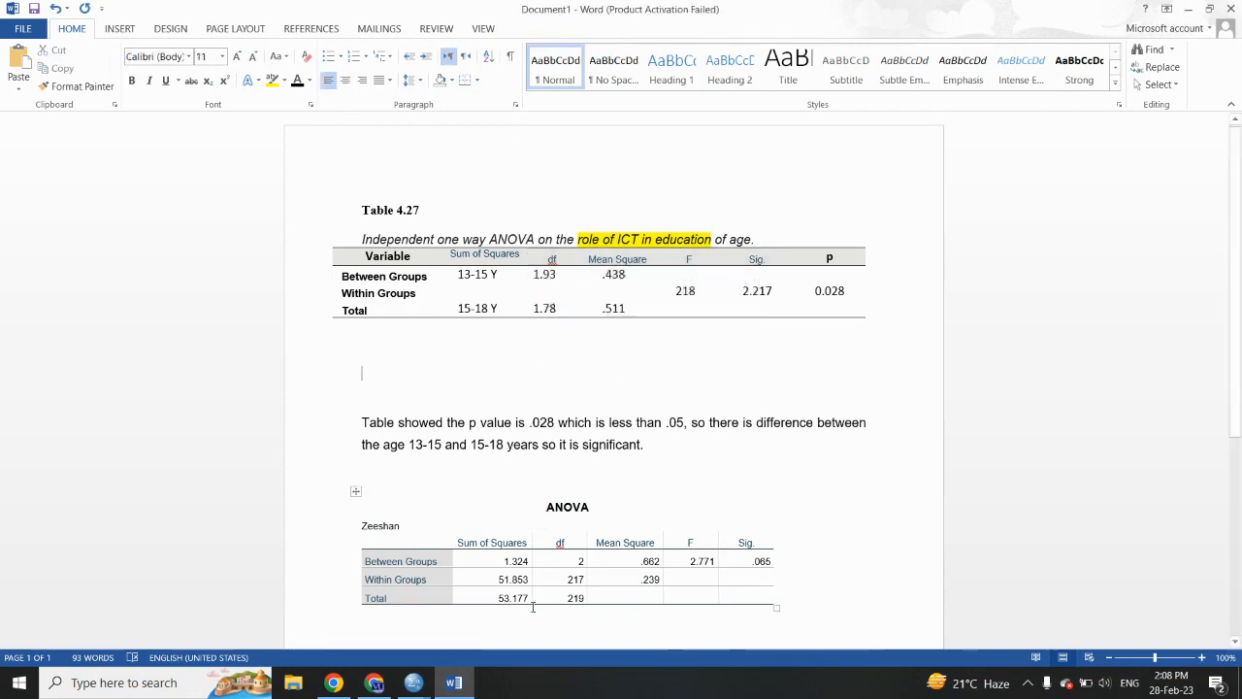
- Copy the ANOVA table's Sum of Squares values (1.324, 51.853, 53.177) and df values (2, 217, 219) into the matching columns of Table 4.27
left_click_drag(530, 598, 504, 569)
key("ctrl+c")
left_click_drag(507, 295, 476, 278)
key("ctrl+v")
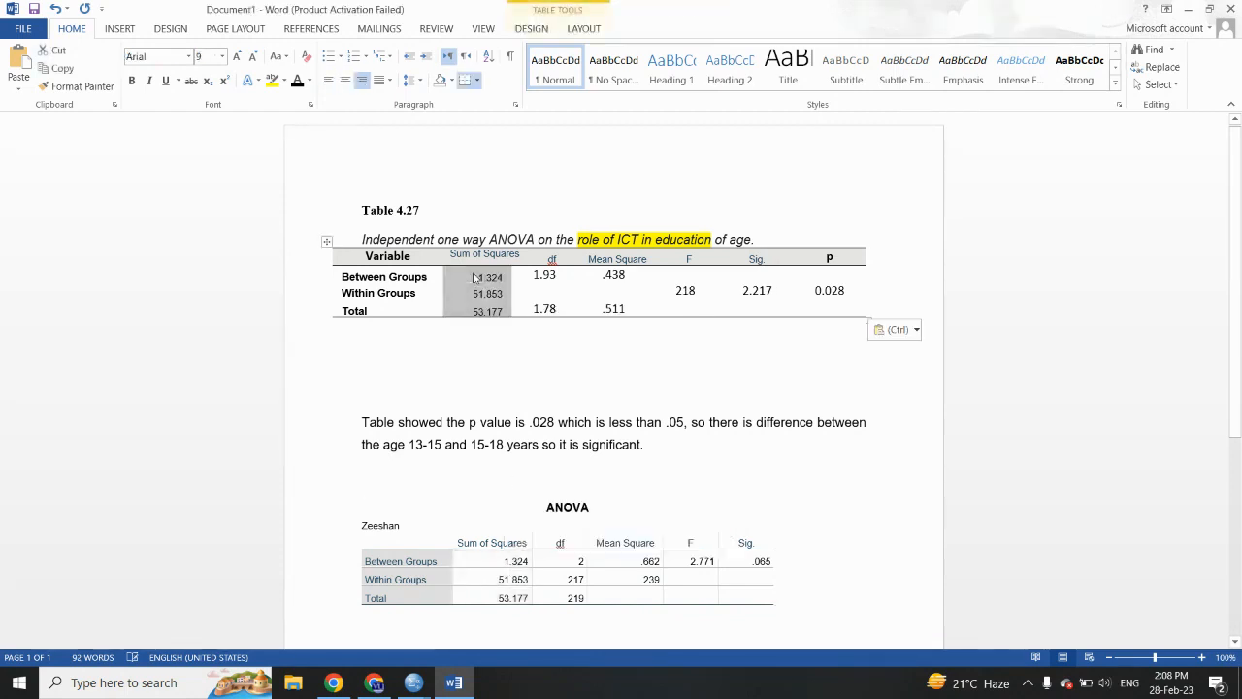
left_click_drag(583, 599, 574, 571)
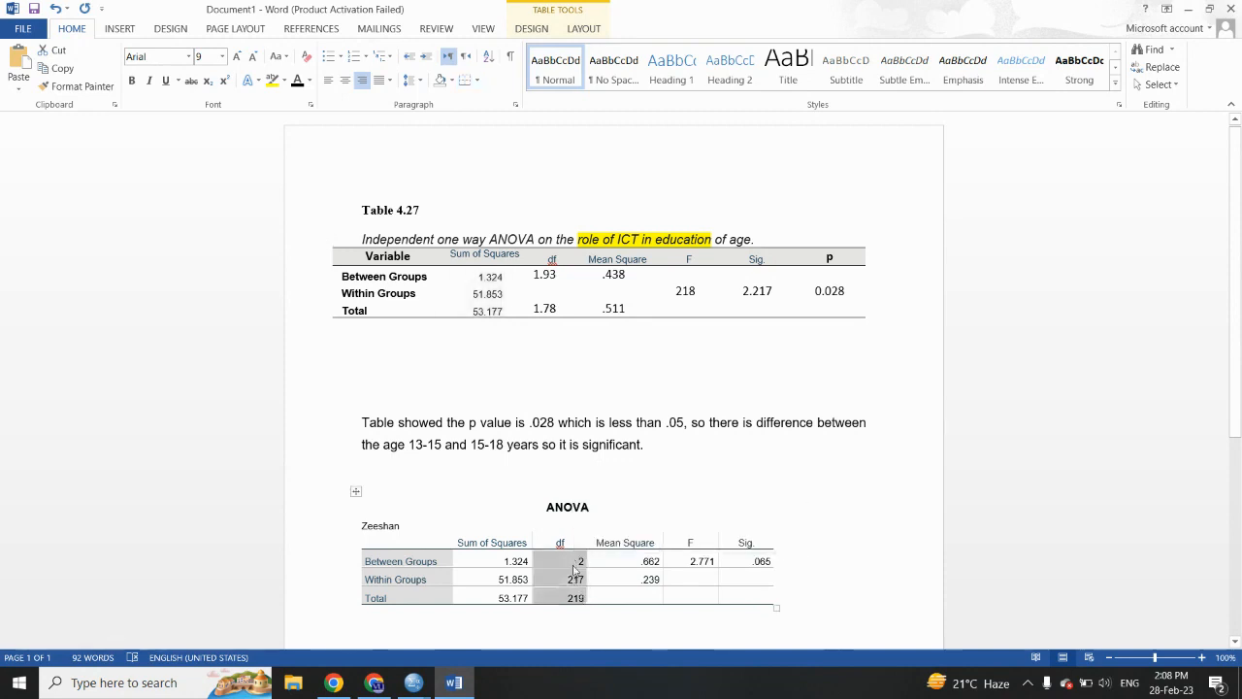
key("ctrl+c")
left_click_drag(556, 303, 550, 276)
key("ctrl+v")
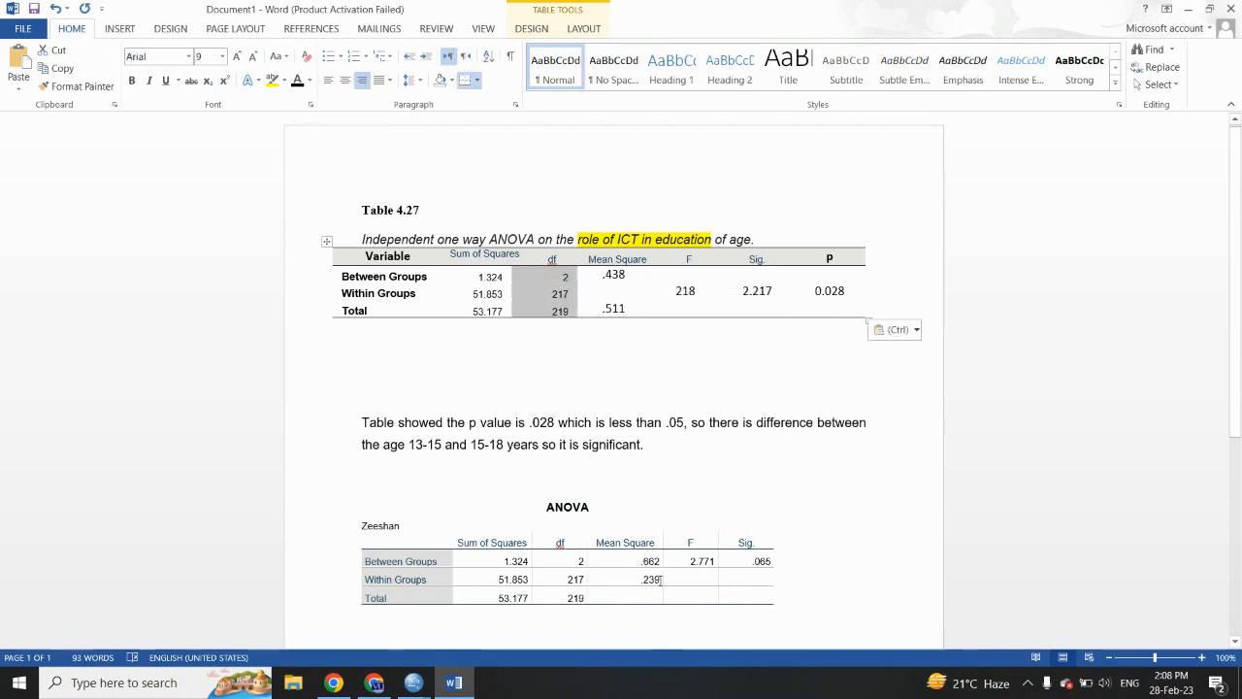
- Copy the Mean Square values .662 and .239 into Table 4.27 and delete the surplus number in the Total row
left_click_drag(661, 580, 647, 568)
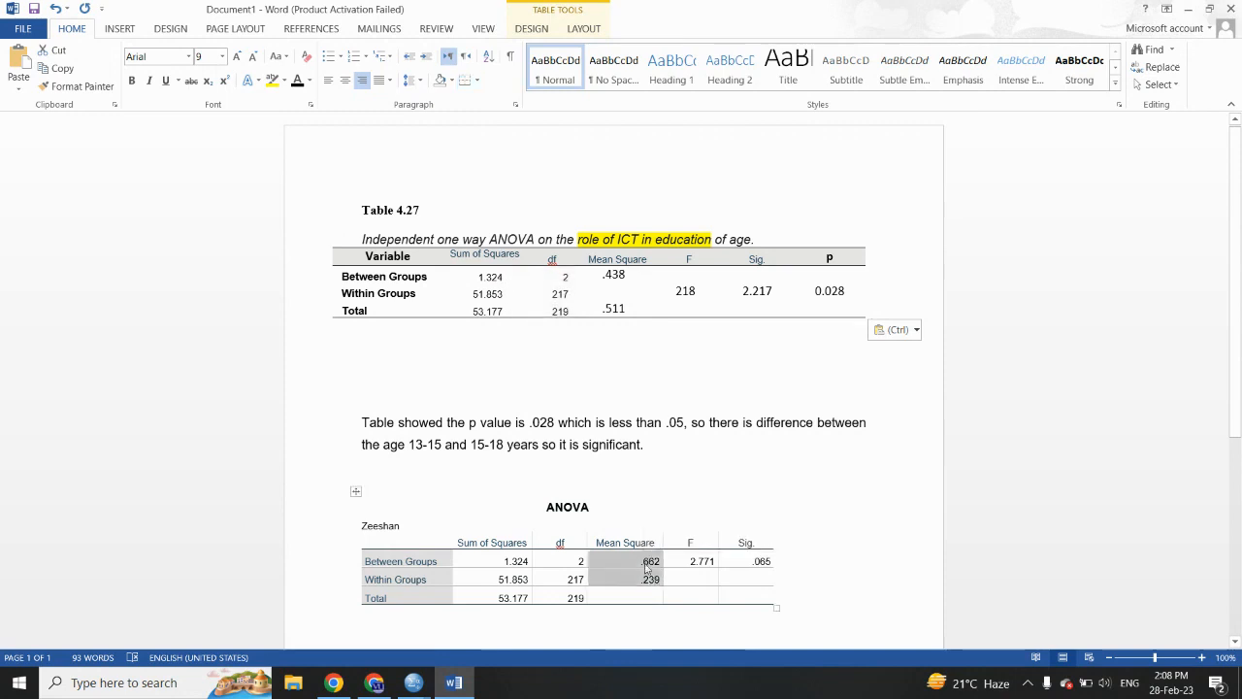
left_click_drag(630, 309, 609, 283)
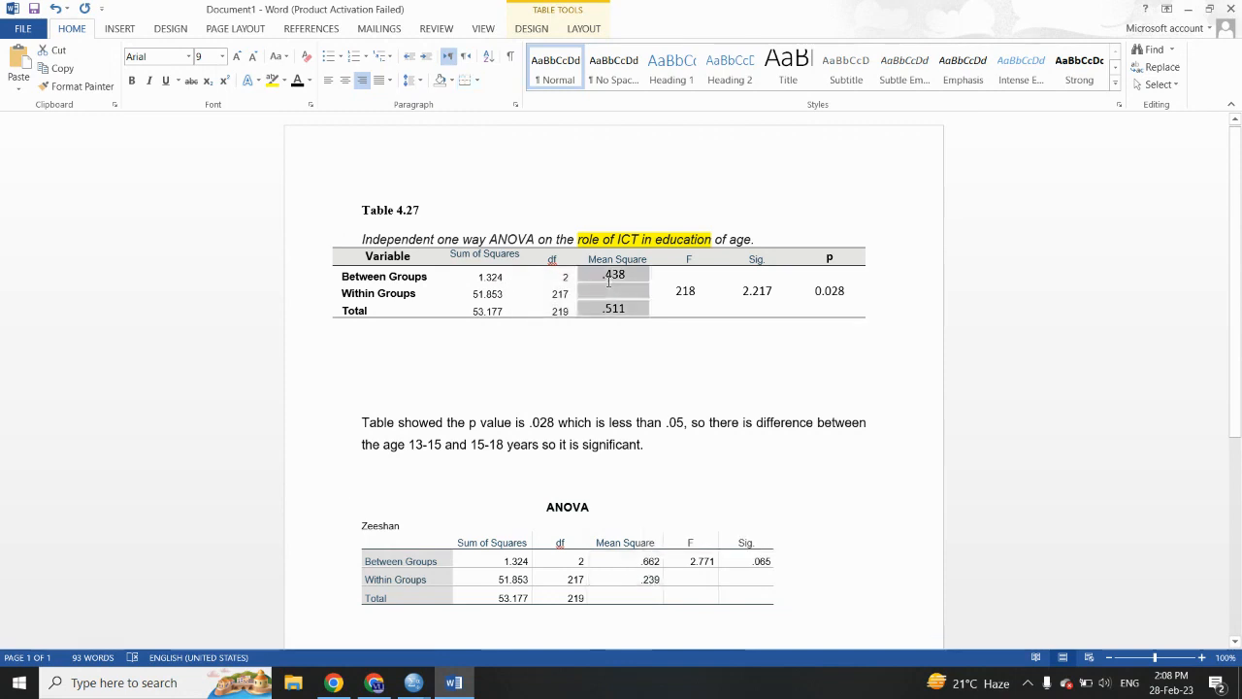
key("ctrl+v")
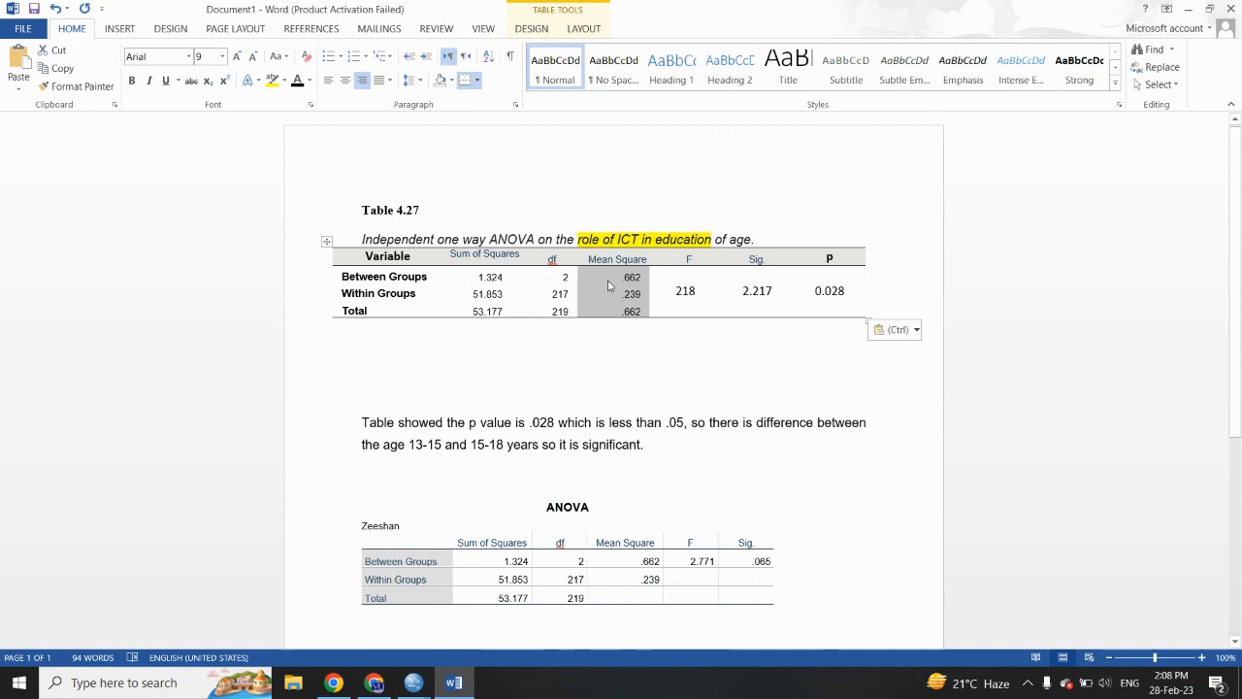
left_click(642, 312)
key("BackSpace")
key("BackSpace")
key("BackSpace")
key("BackSpace")
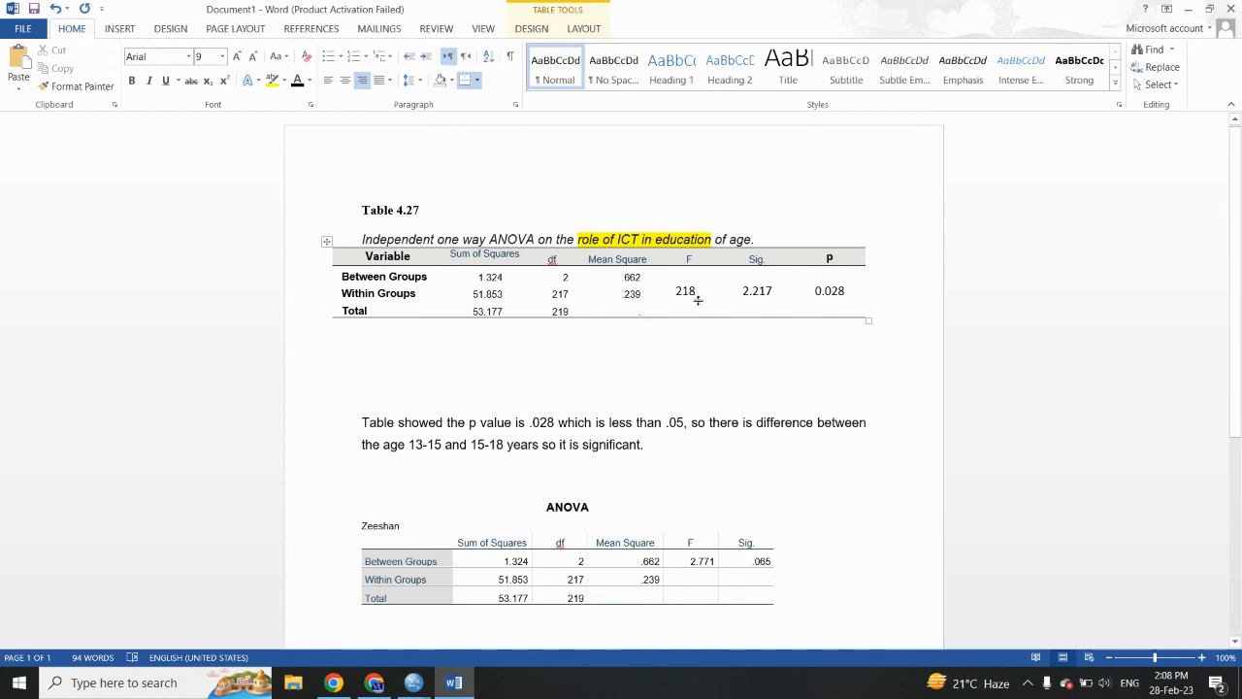
- Copy the F value 2.771 and Sig. value .065 into the Between Groups row of Table 4.27 and clear the leftover old values
left_click_drag(691, 562, 755, 567)
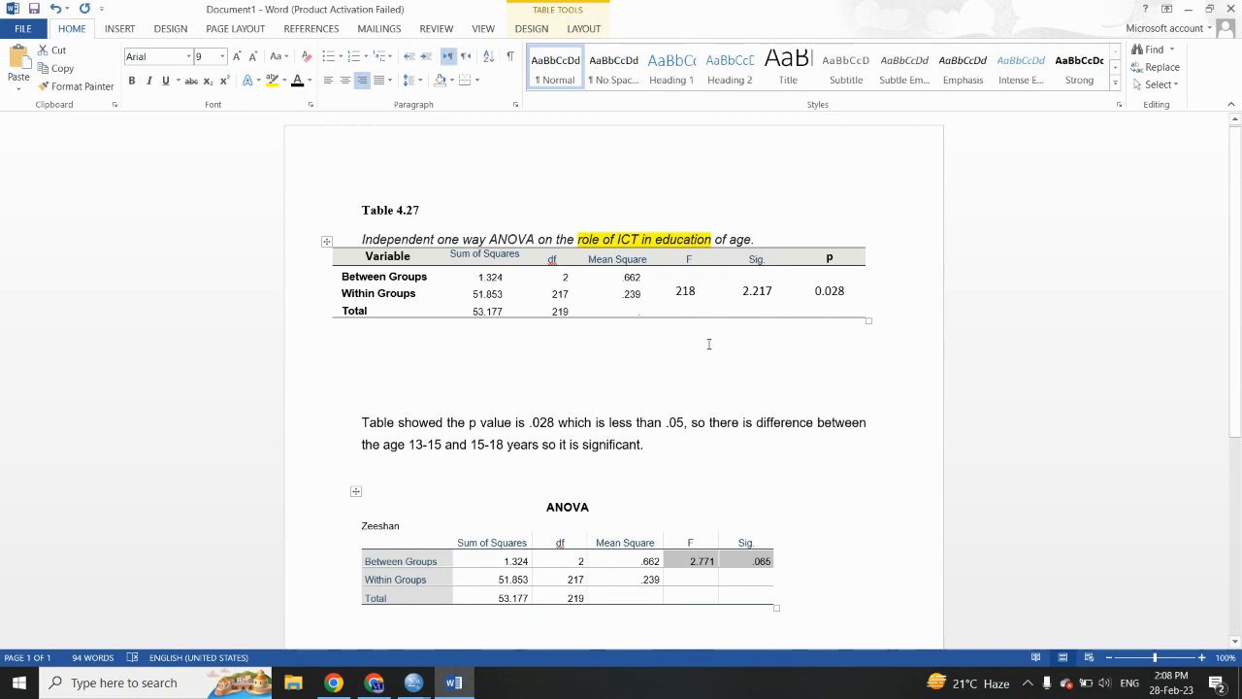
left_click_drag(681, 276, 745, 295)
key("ctrl+v")
key("BackSpace")
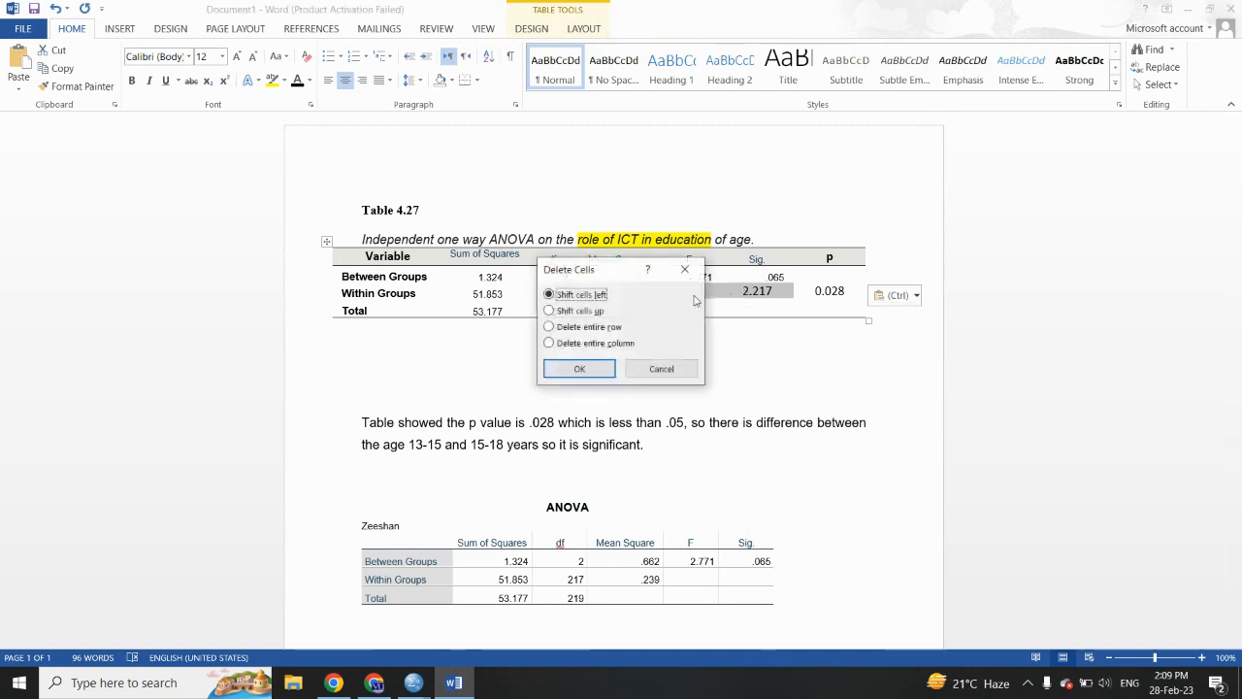
left_click(594, 366)
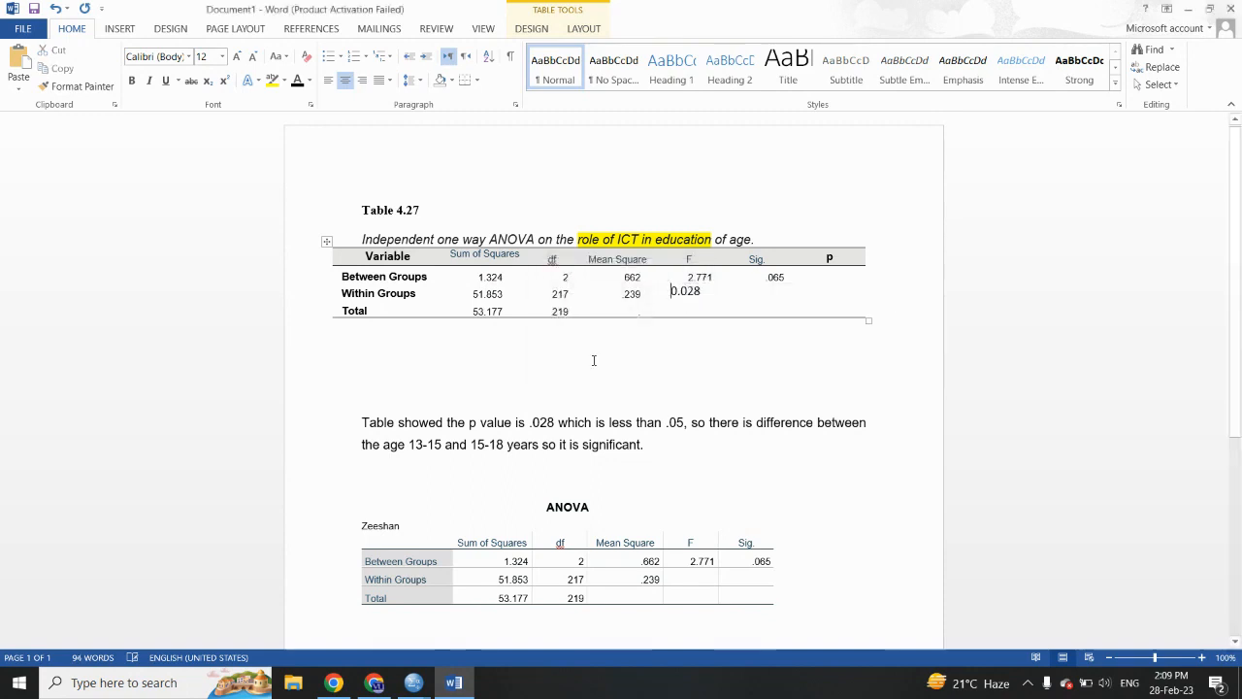
left_click_drag(701, 291, 672, 298)
key("Delete")
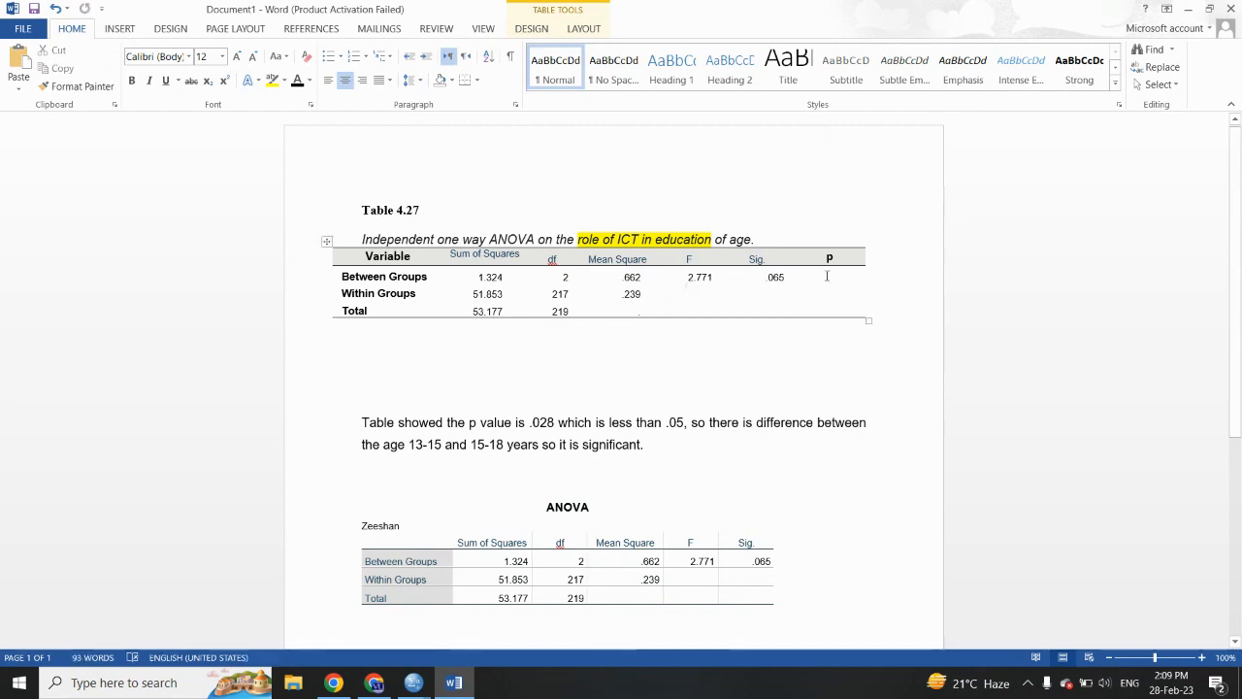
- Delete the entire surplus p column at the end of Table 4.27
mouse_move(829, 257)
left_mouse_down()
mouse_move(837, 310)
mouse_move(833, 262)
left_mouse_up()
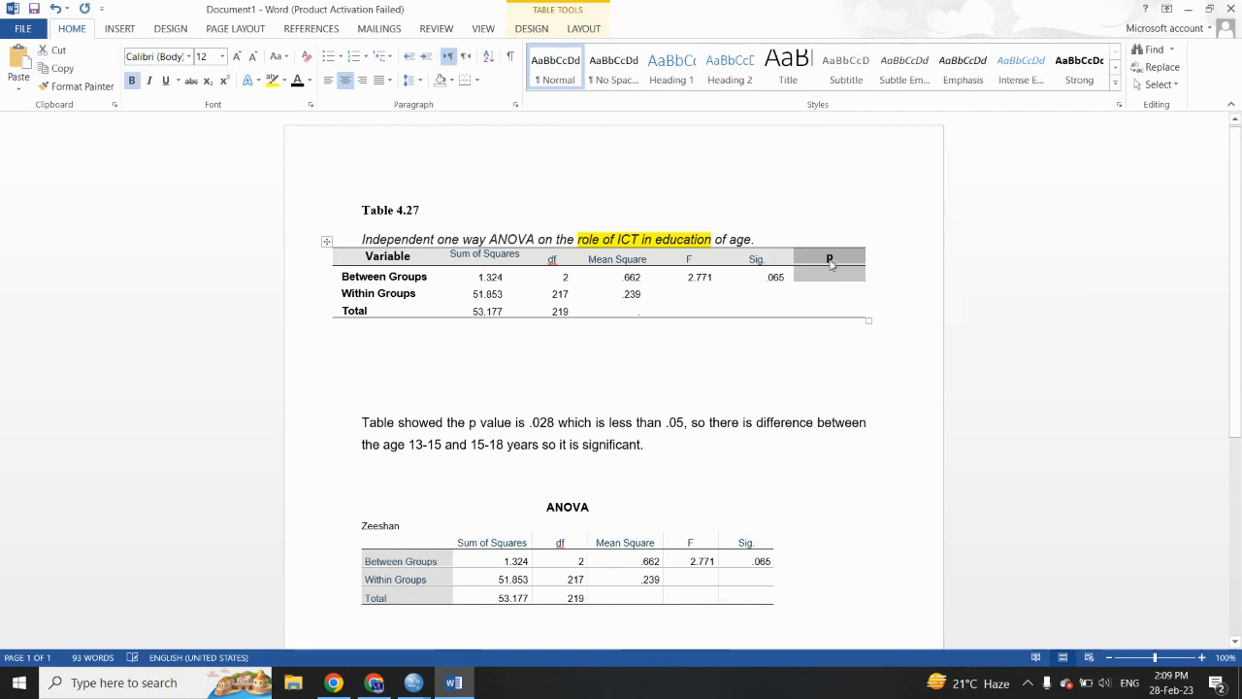
right_click(832, 262)
left_click(878, 373)
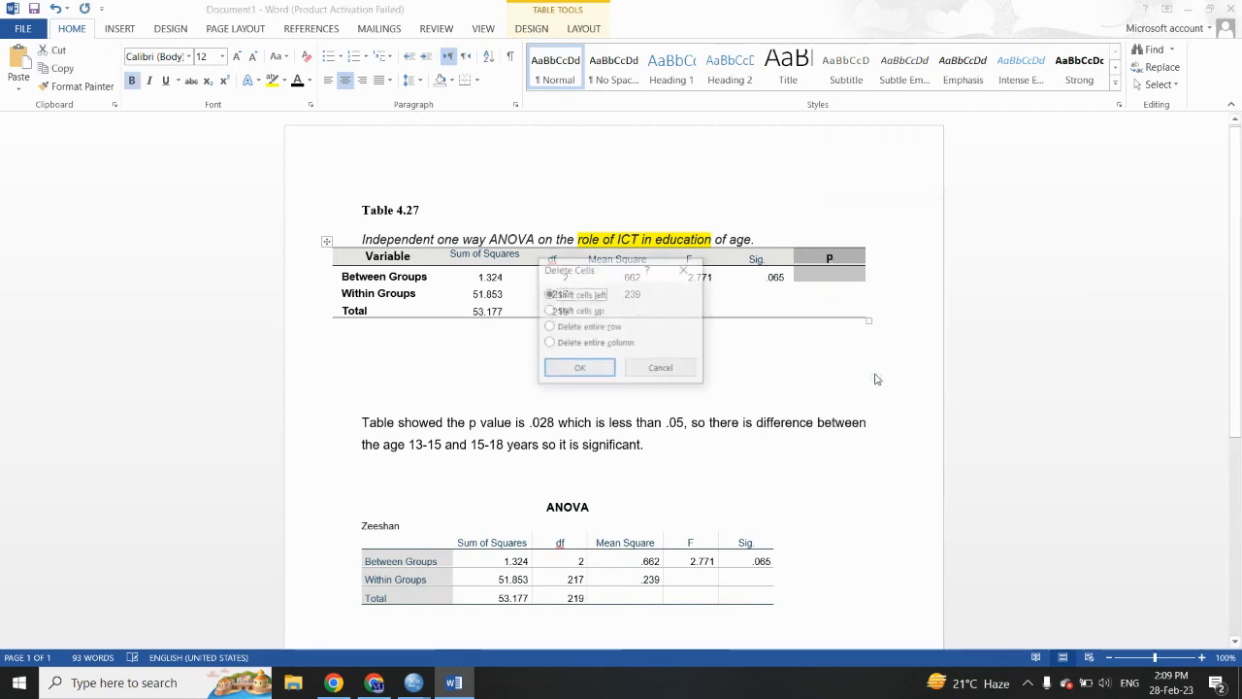
left_click(607, 343)
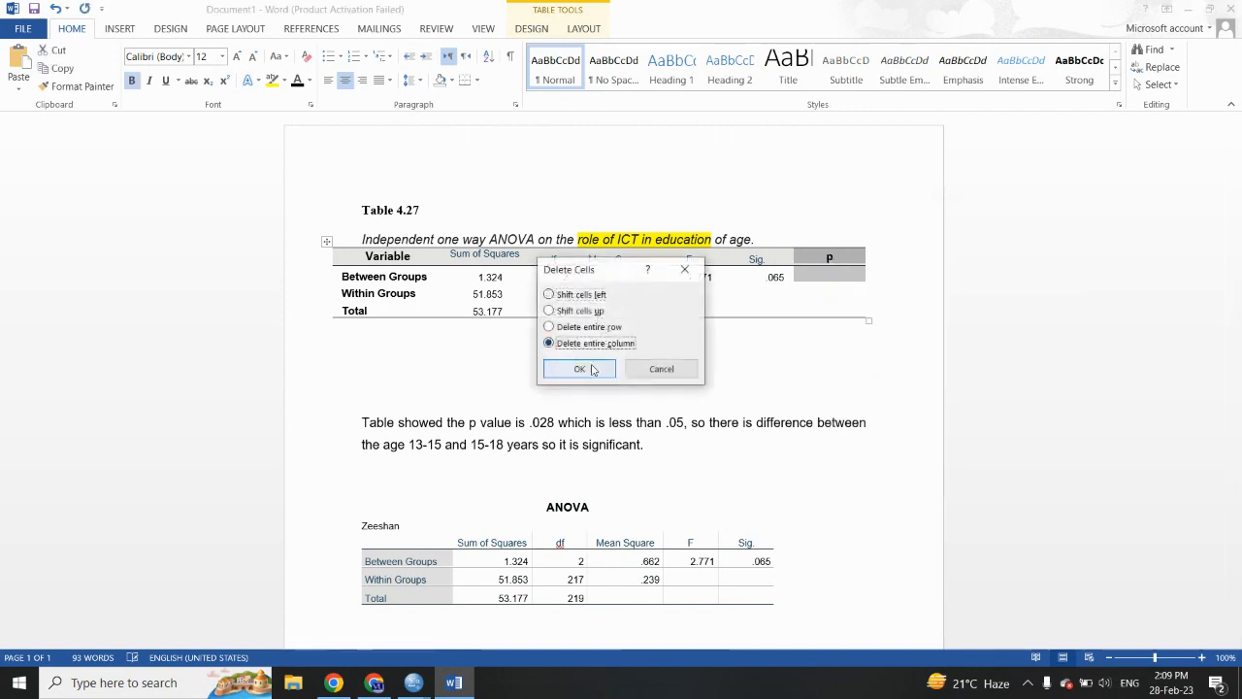
left_click(587, 370)
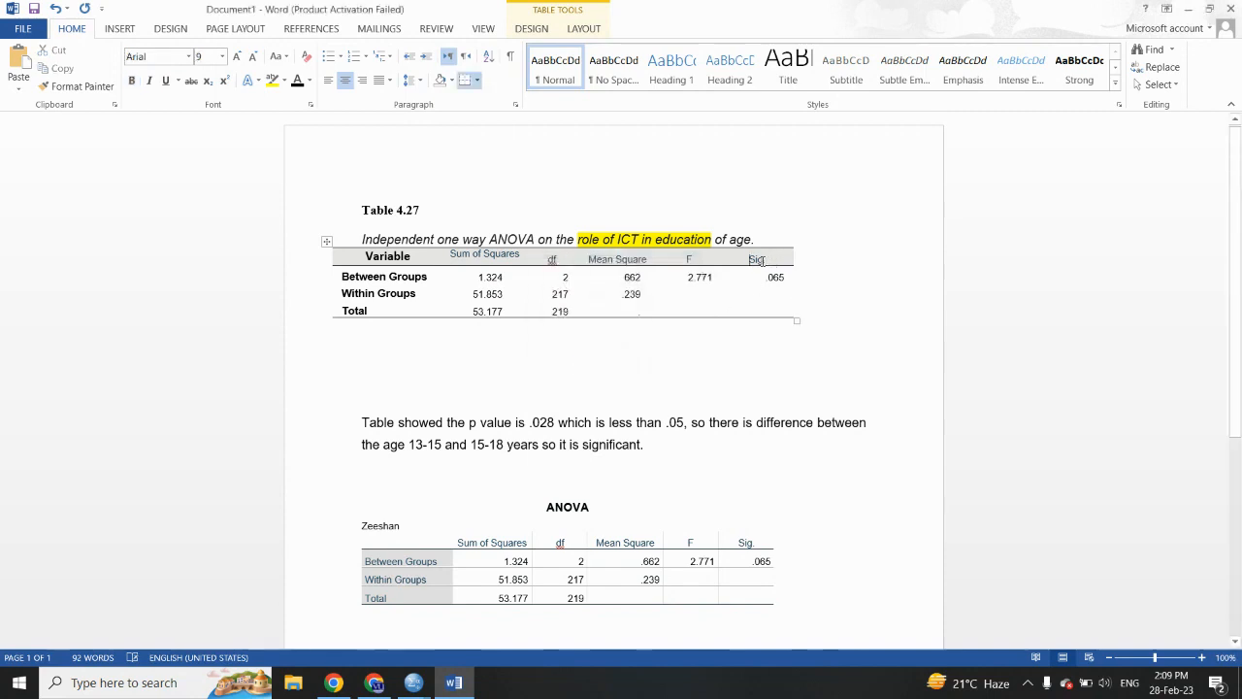
- Change the Sig. heading in Table 4.27 to p and delete the source ANOVA table below the interpretation paragraph
left_click_drag(767, 260, 752, 263)
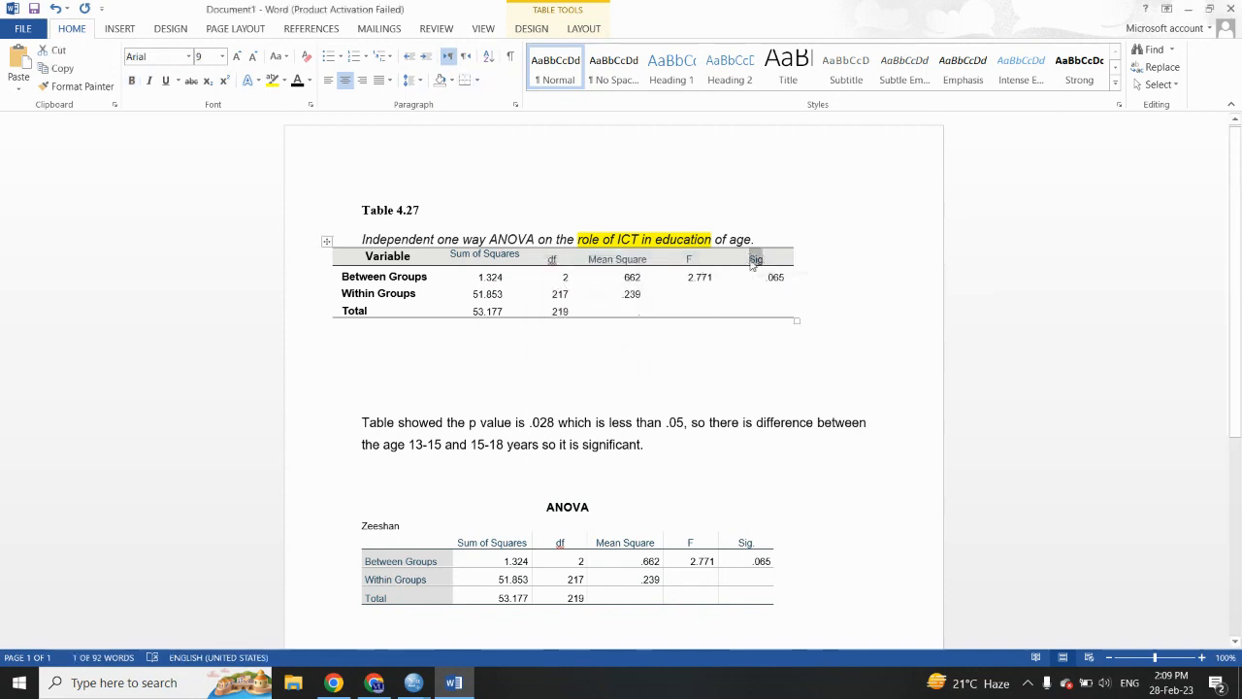
type("p")
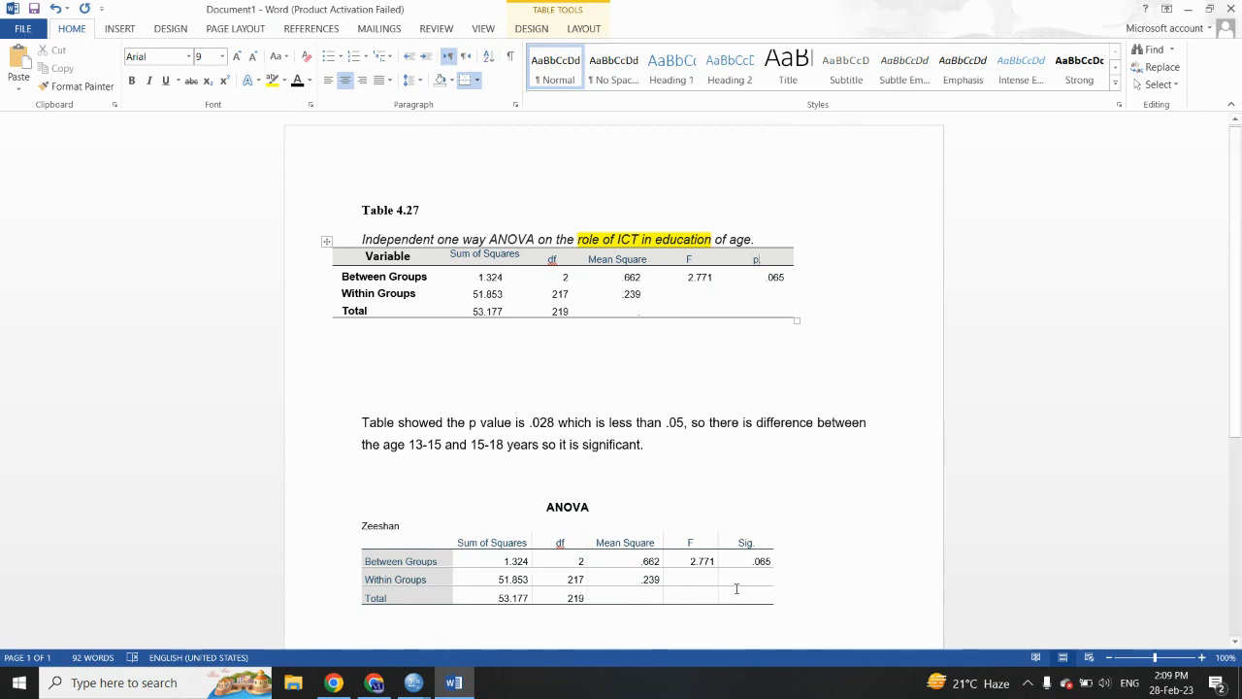
left_click_drag(781, 599, 355, 489)
key("Delete")
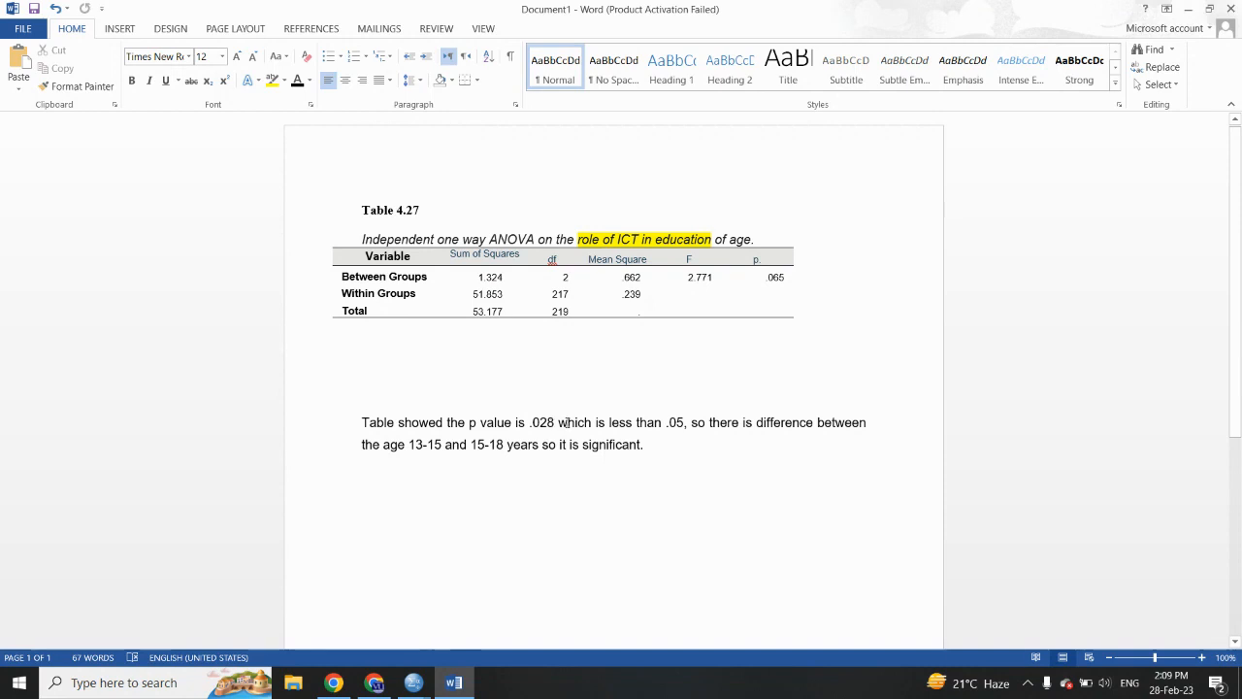
- Revise the interpretation to state a p value of .065, which is greater than .05, so there is no difference
left_click_drag(532, 423, 558, 425)
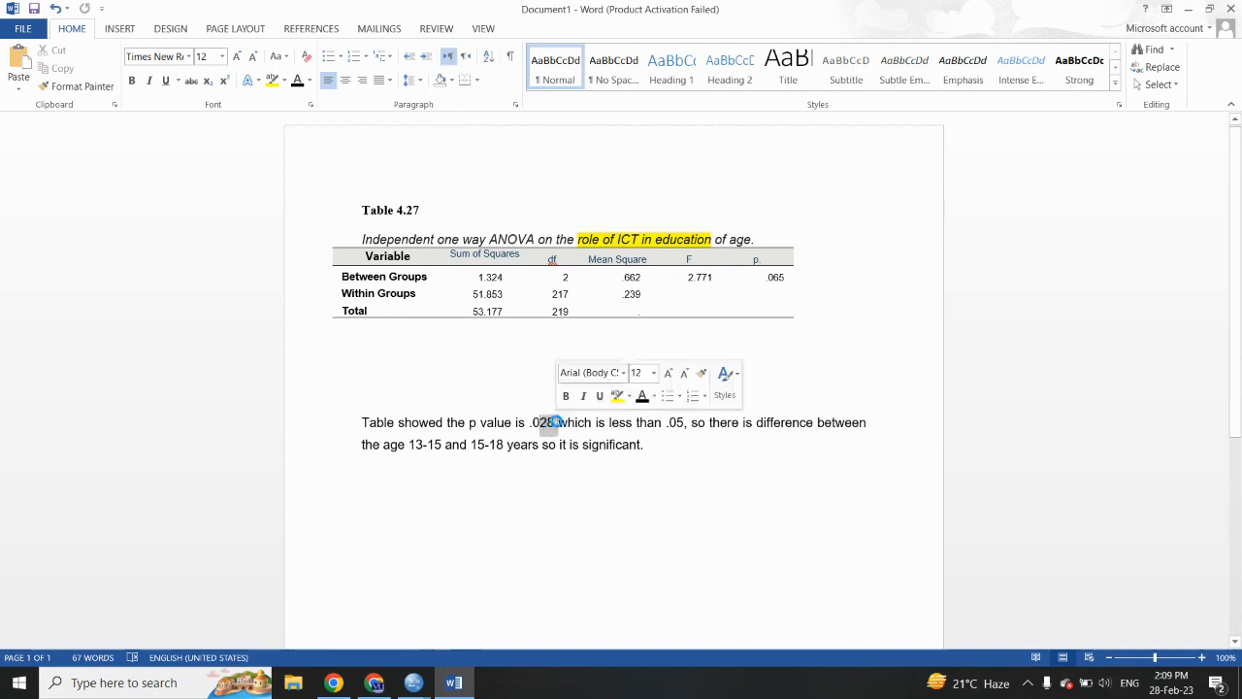
type("065")
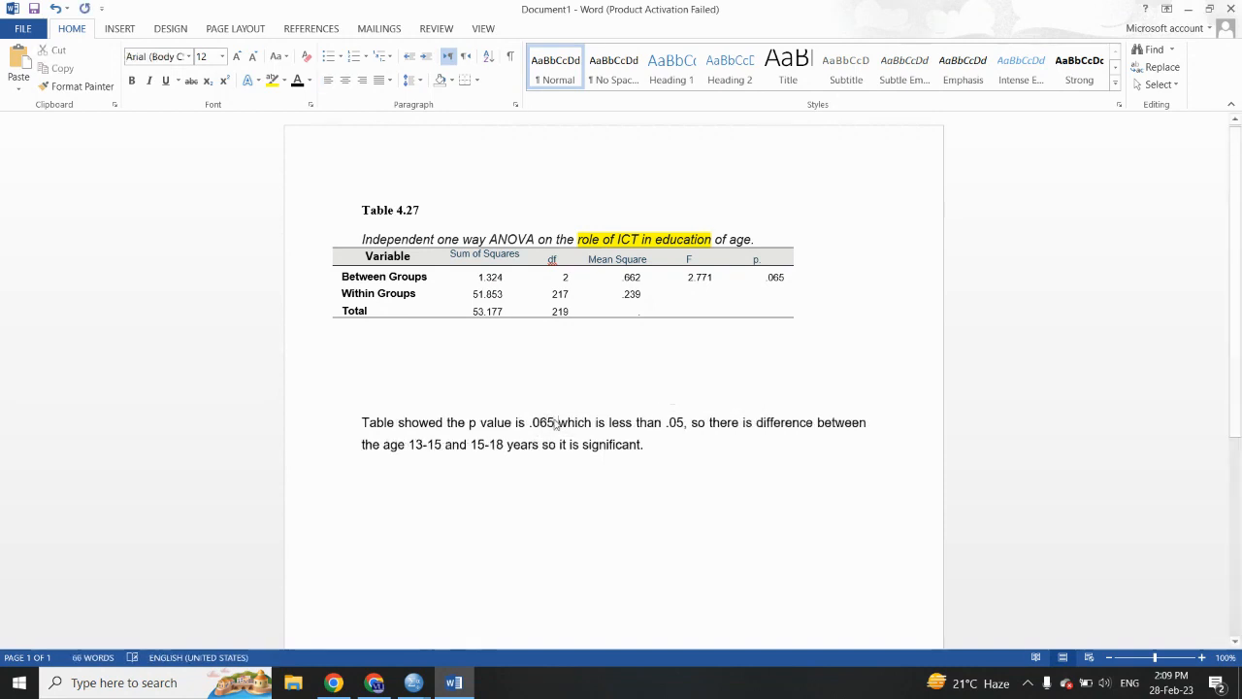
left_click_drag(609, 423, 638, 424)
type("greate")
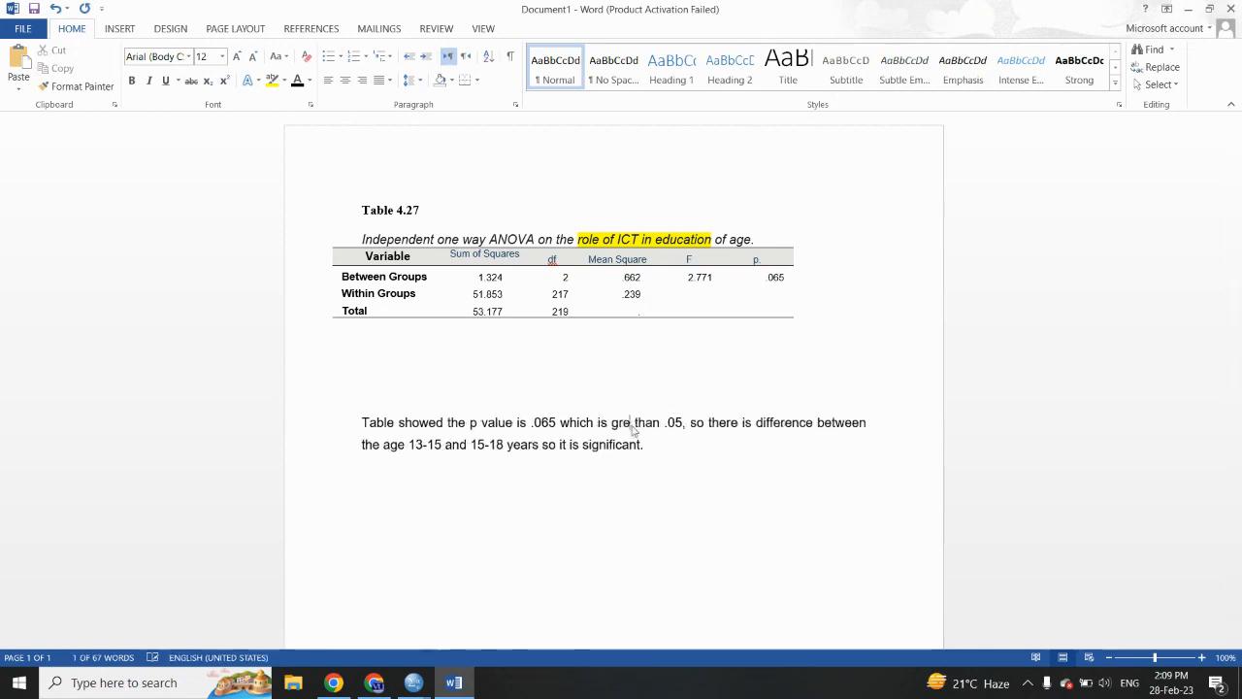
type("r")
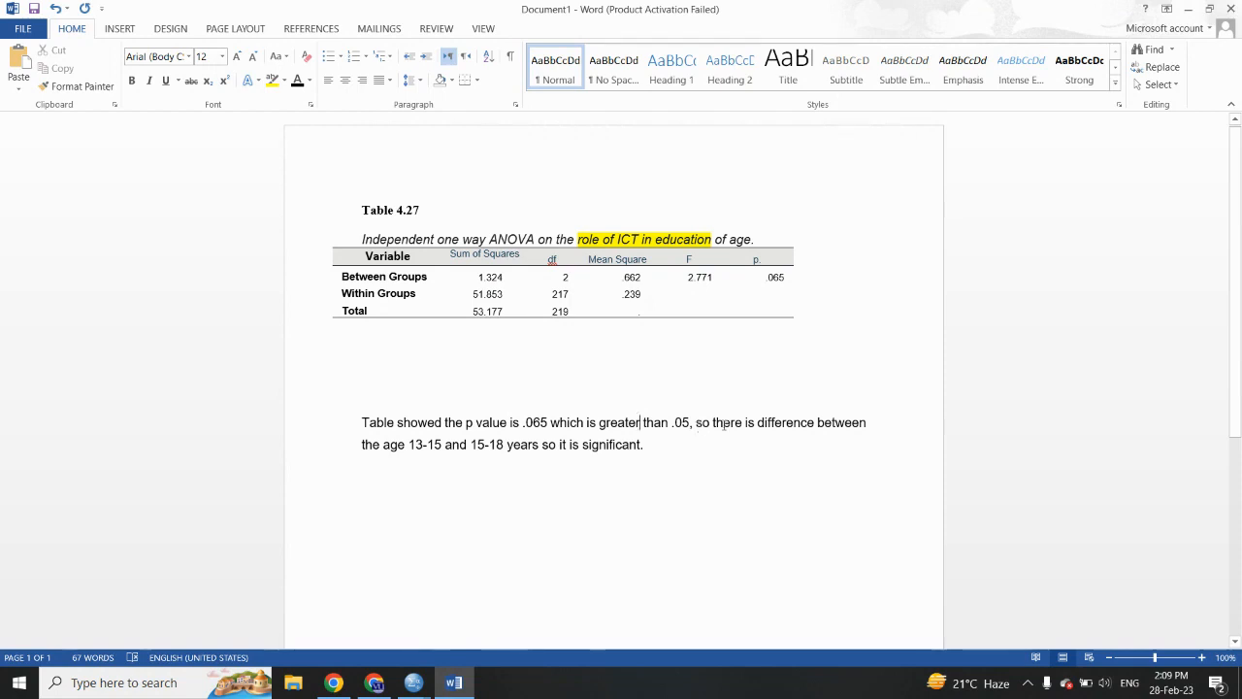
left_click(758, 425)
type("no")
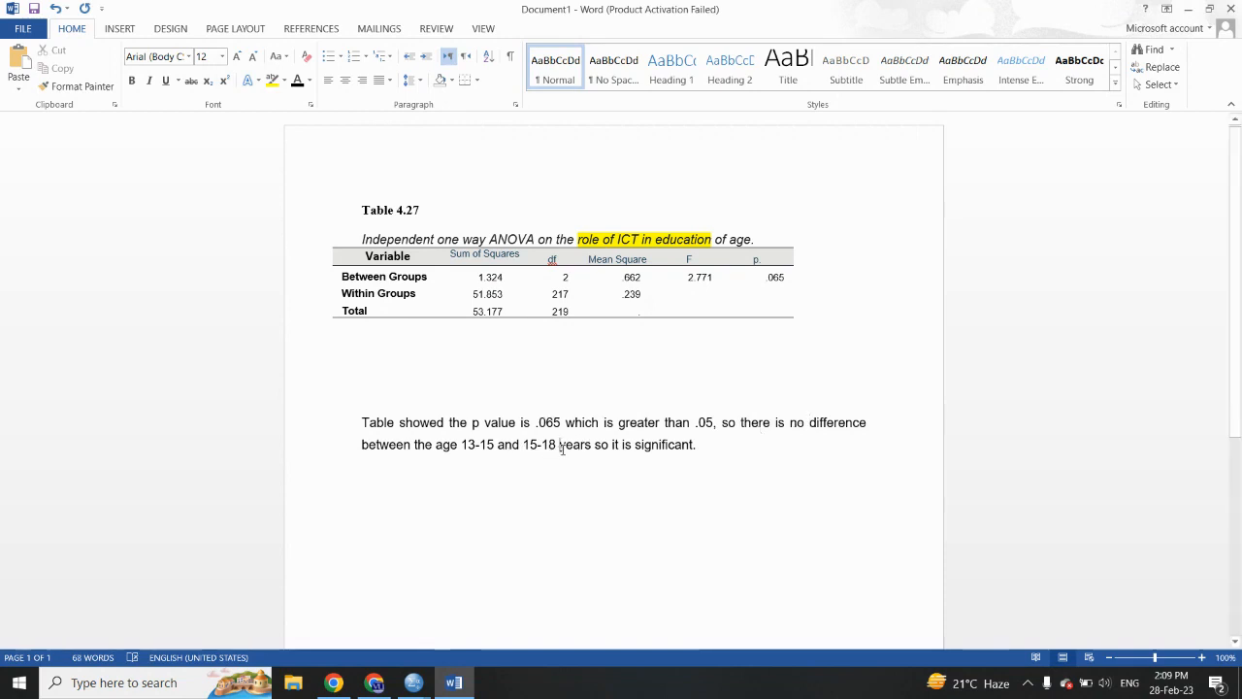
- Add "and 18-20" to the age groups in the interpretation and change the conclusion from significant to insignificant
left_click(560, 445)
type("ad")
key("BackSpace")
type("nd ")
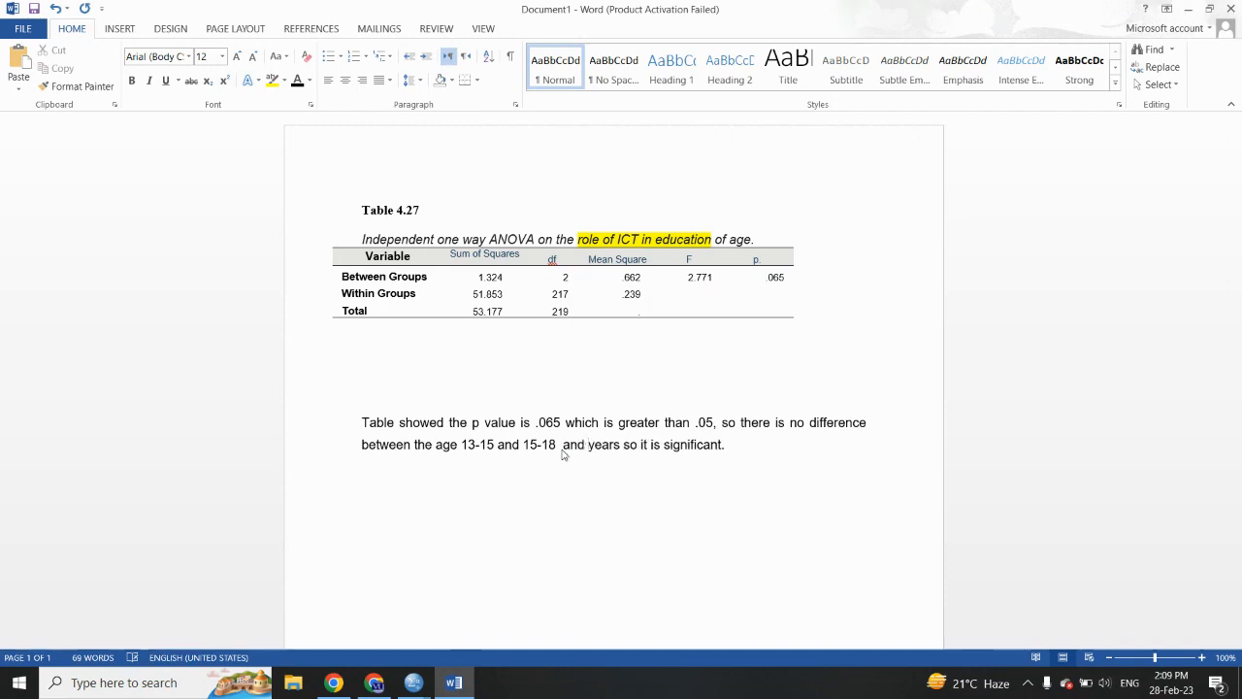
type("18-1")
key("BackSpace")
type("20 years")
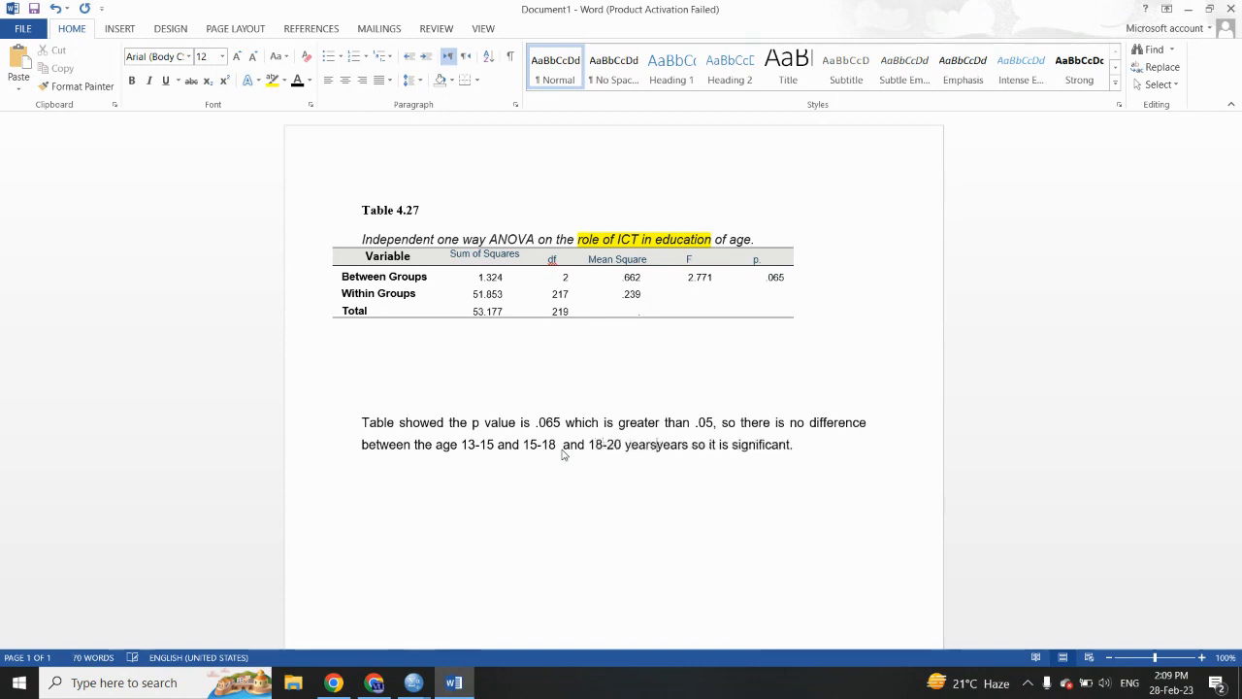
key("BackSpace")
key("BackSpace")
key("BackSpace")
key("BackSpace")
key("BackSpace")
key("BackSpace")
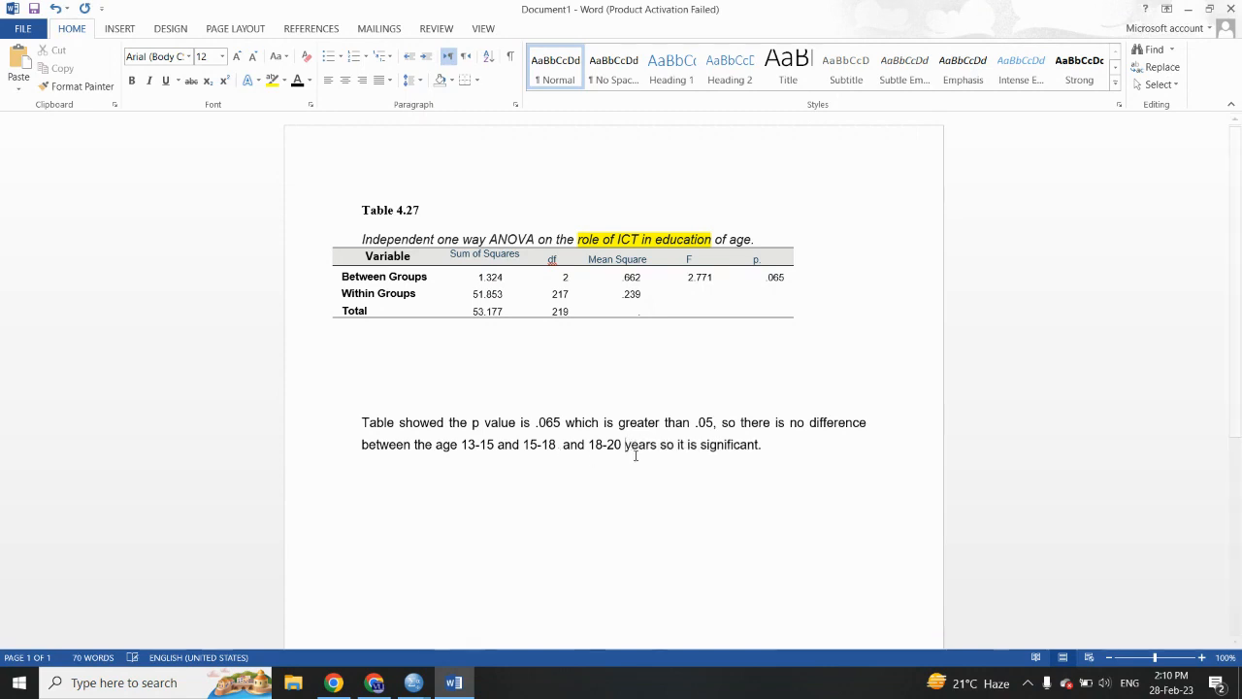
left_click(700, 446)
type("in")
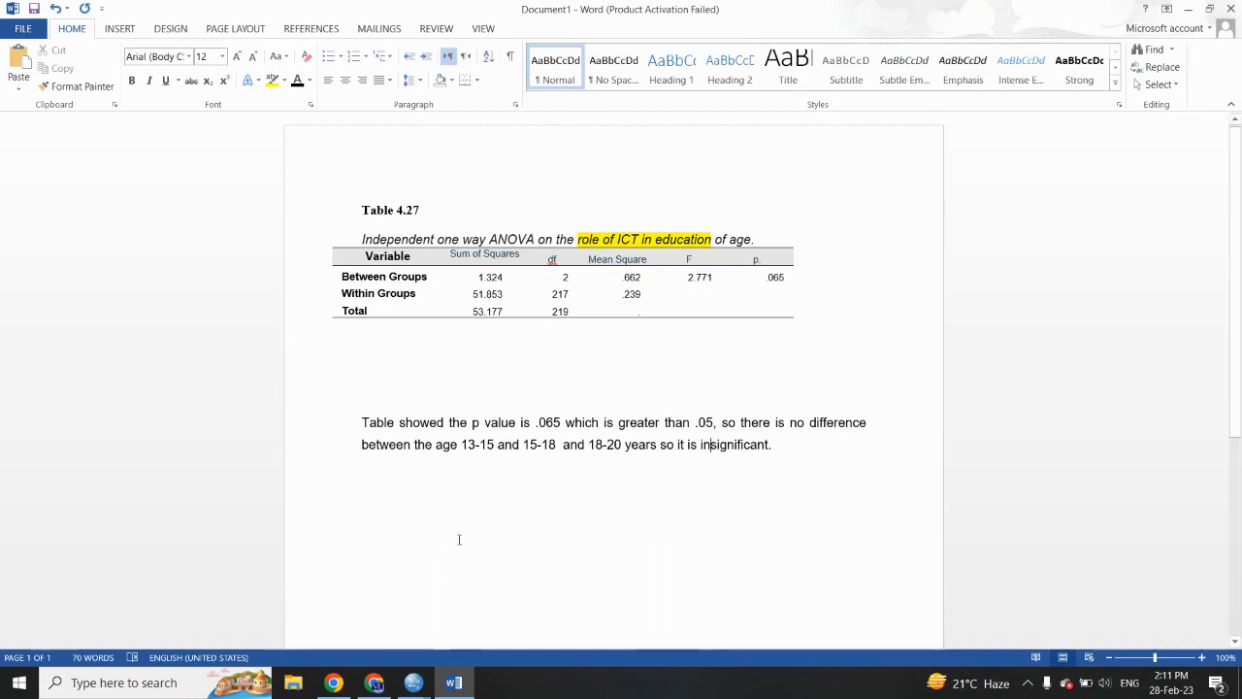
left_click(374, 682)
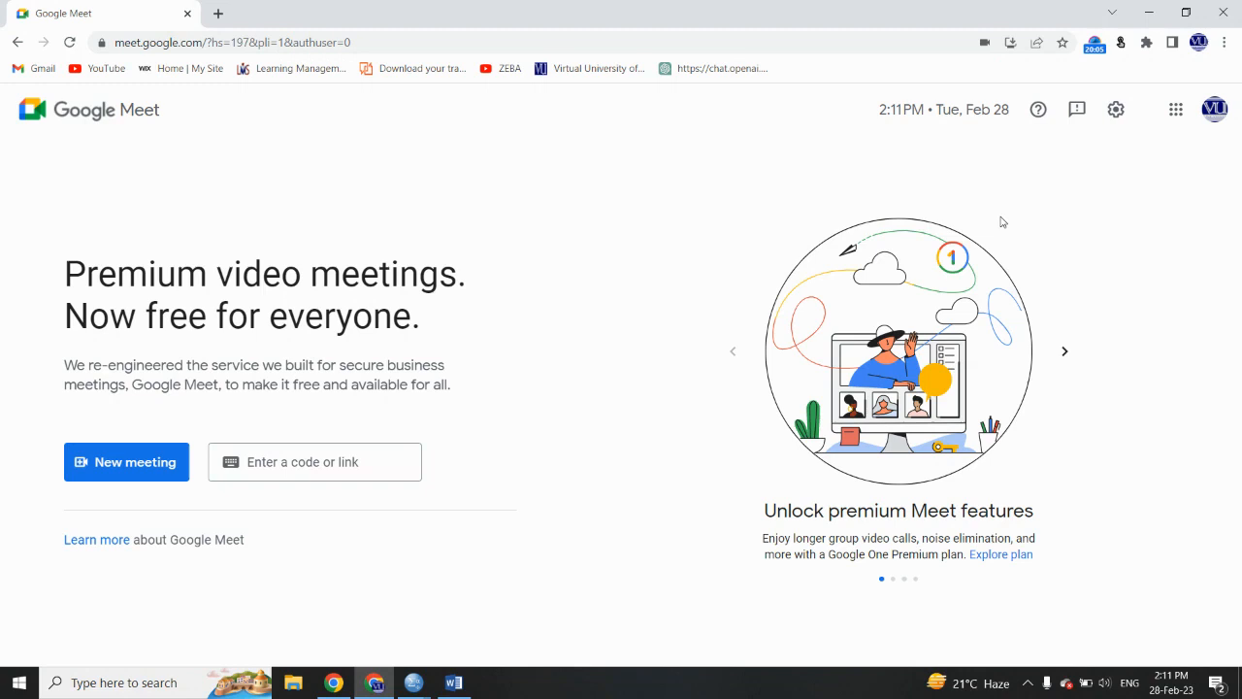
left_click(1095, 43)
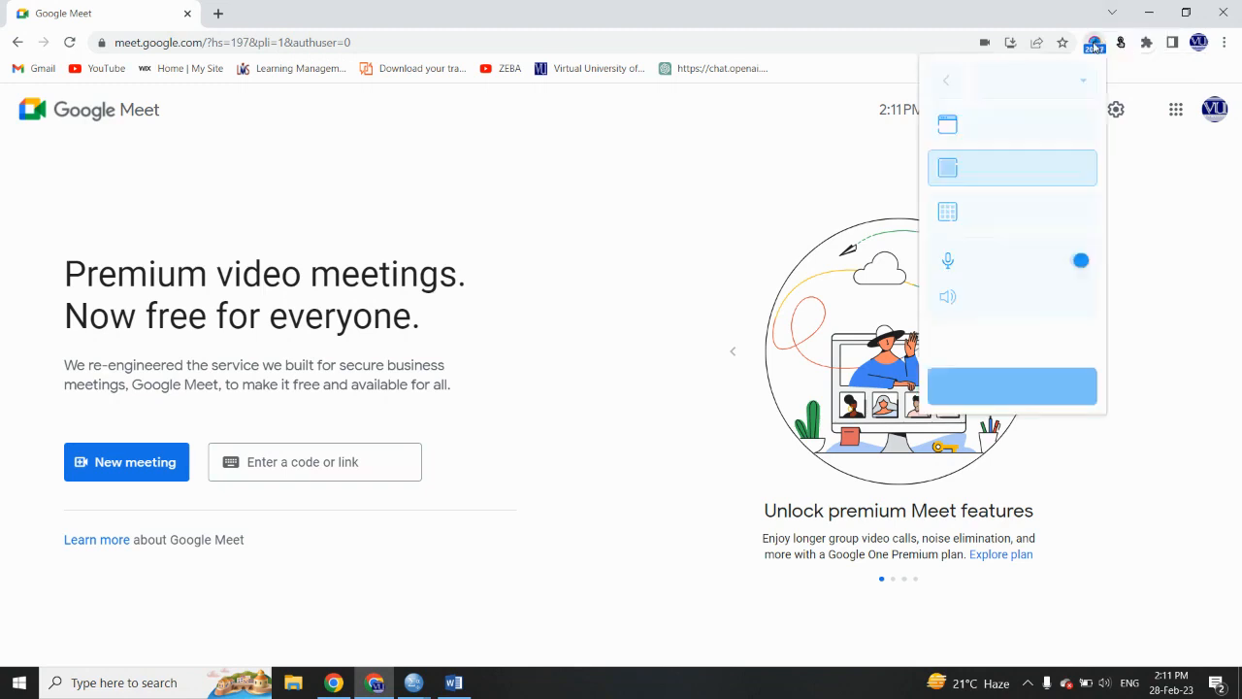